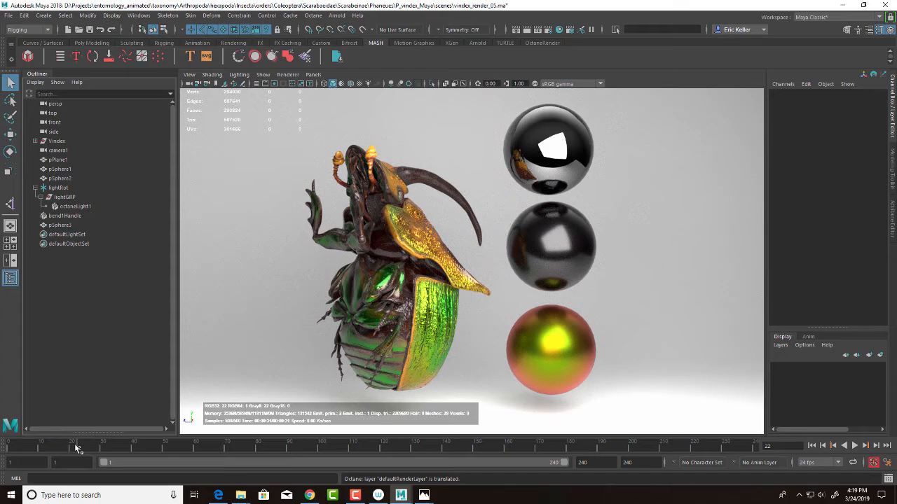
Scrub the beetle turntable and check which renderers are available for the viewport
{"action": "left_click", "coordinate": [77, 449]}
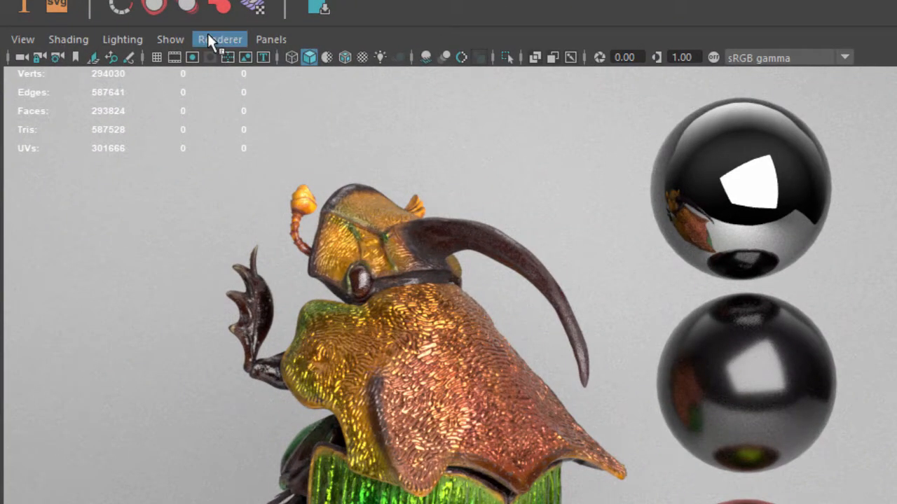
{"action": "left_click", "coordinate": [208, 35]}
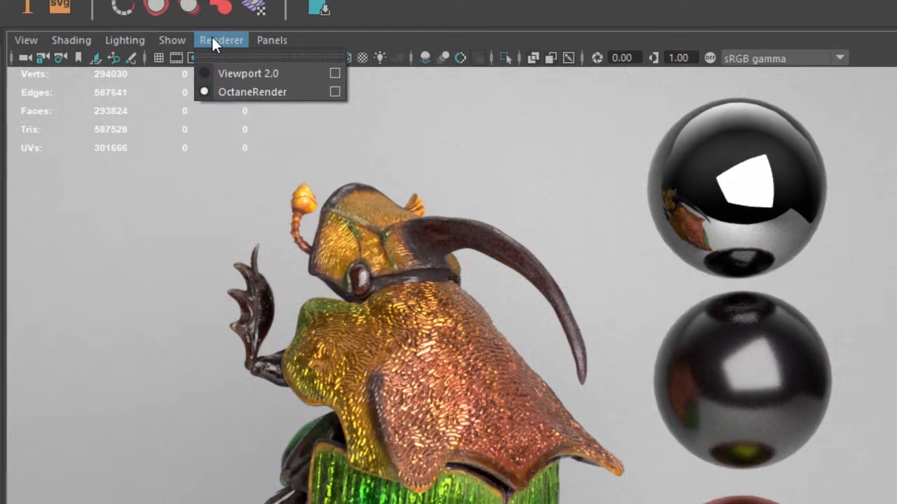
{"action": "left_click", "coordinate": [212, 38]}
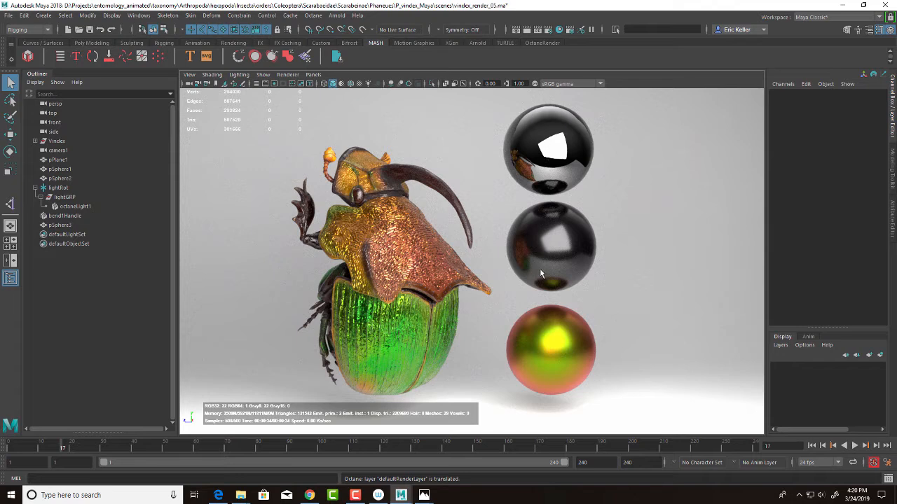
Scrub the turntable animation through frames 25 and 202 to frame 61 to examine the beetle's rendered reflections
{"action": "left_click", "coordinate": [86, 446]}
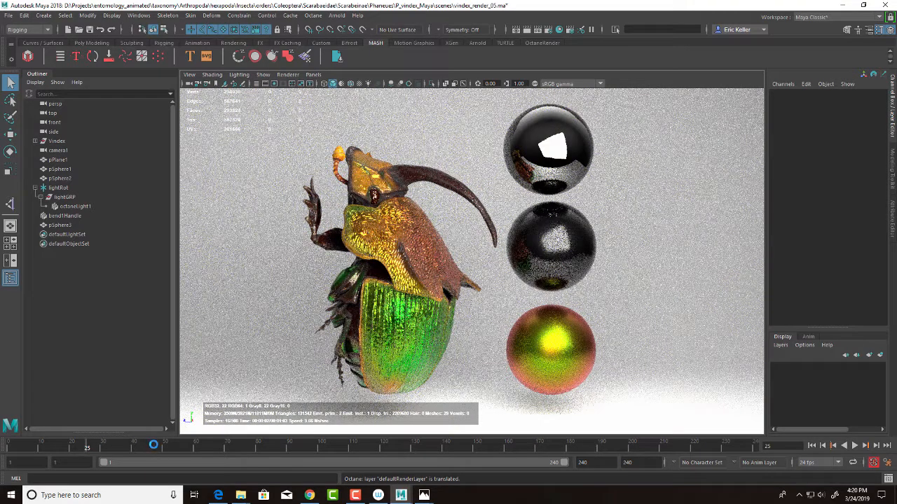
{"action": "left_click", "coordinate": [154, 444]}
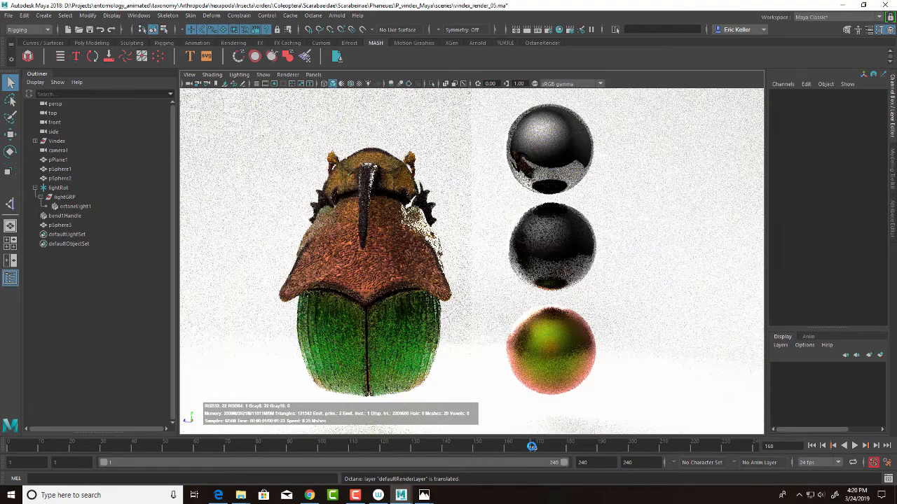
{"action": "left_click", "coordinate": [592, 443]}
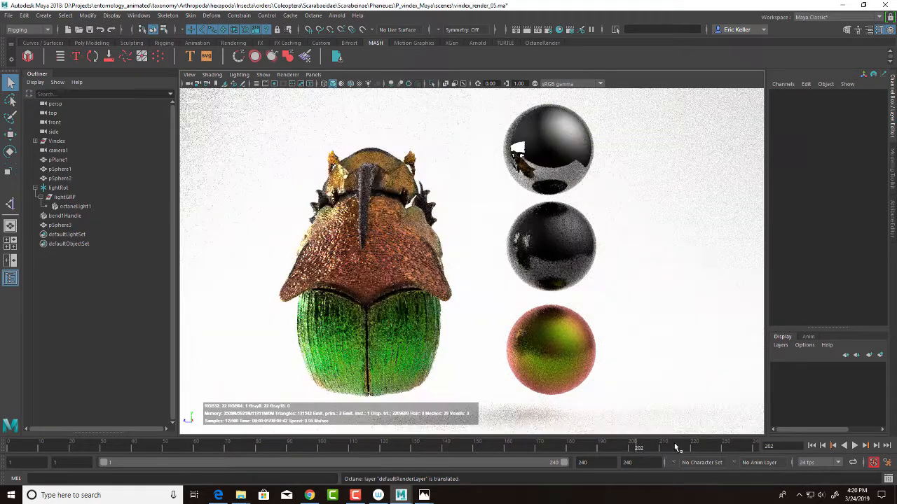
{"action": "left_click", "coordinate": [198, 447]}
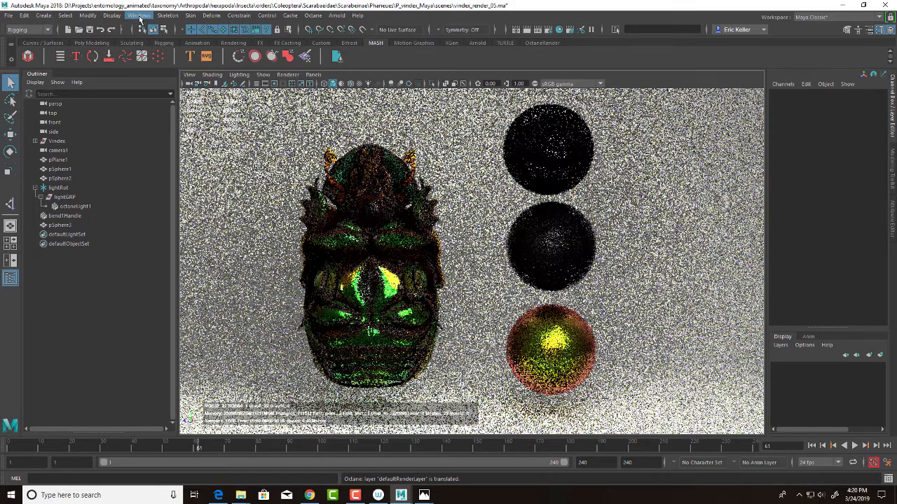
Set the OctaneRender environment to octaneSunSky2 in the Render Settings and move the window out of the way
{"action": "left_click", "coordinate": [138, 15]}
{"action": "mouse_move", "coordinate": [162, 76]}
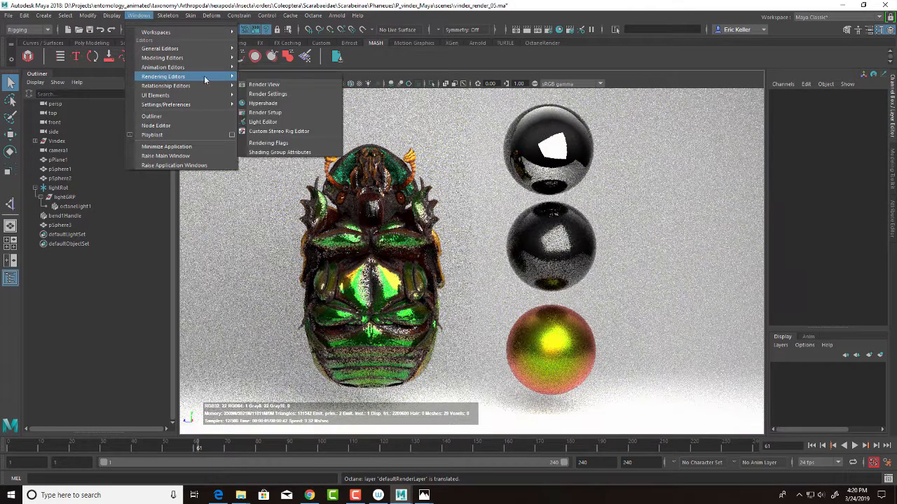
{"action": "left_click", "coordinate": [256, 92]}
{"action": "left_click", "coordinate": [59, 138]}
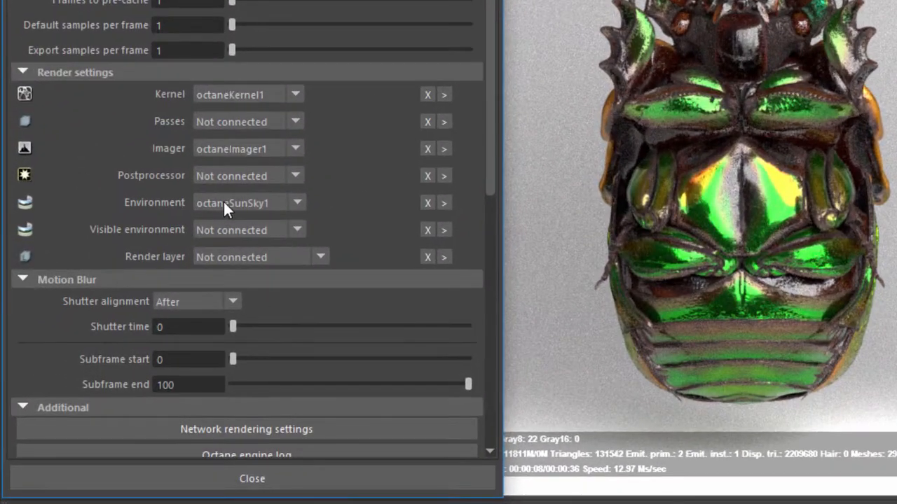
{"action": "left_click", "coordinate": [224, 203]}
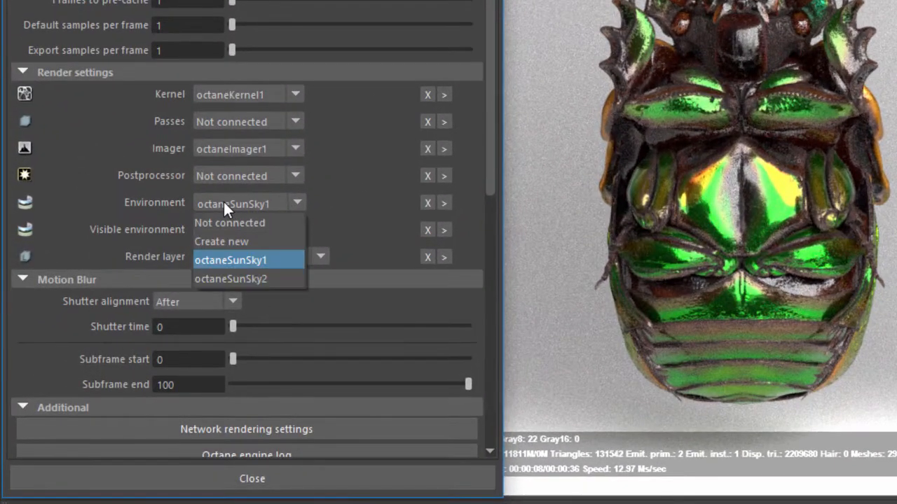
{"action": "left_click", "coordinate": [233, 279]}
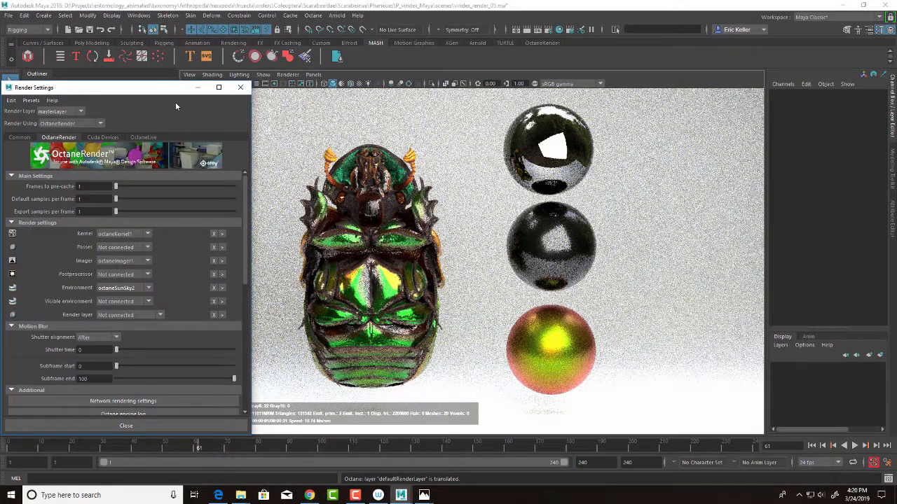
{"action": "left_click_drag", "start_coordinate": [112, 88], "coordinate": [0, 94]}
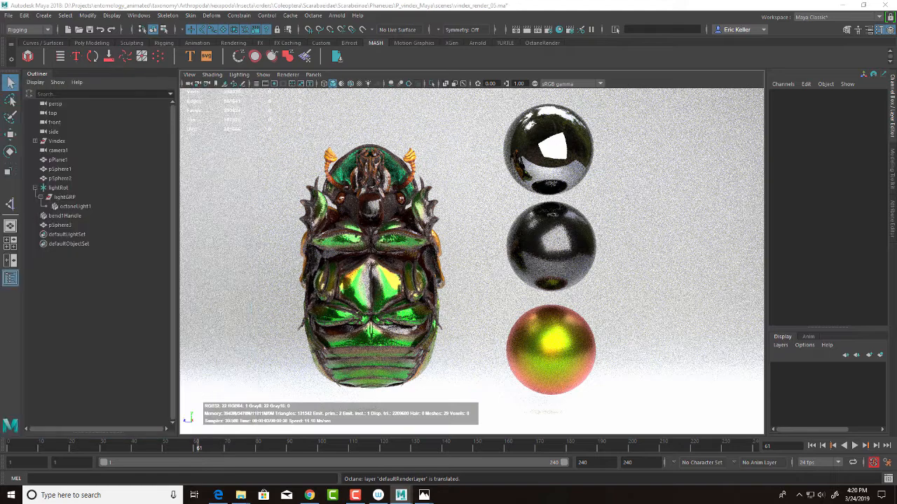
Hide the pPlane1 backdrop and preview the beetle against the environment at frames 176 and 196
{"action": "left_click", "coordinate": [58, 160]}
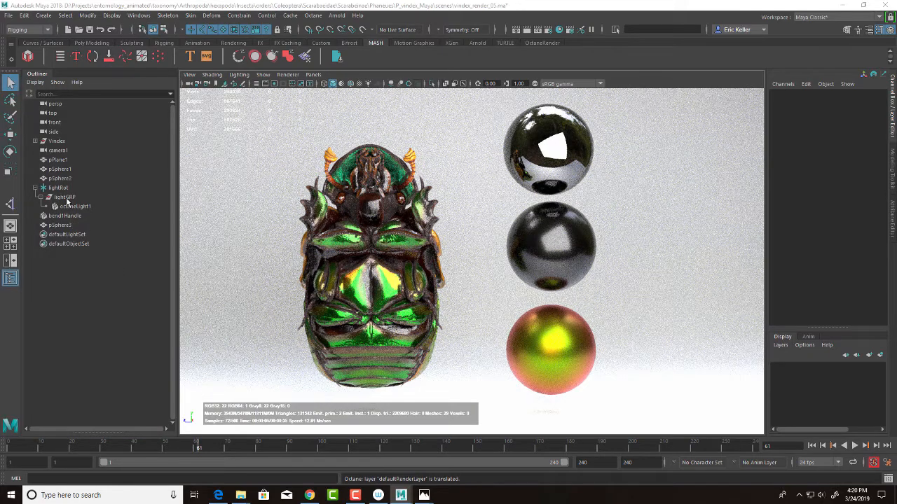
{"action": "key", "text": "ctrl+h"}
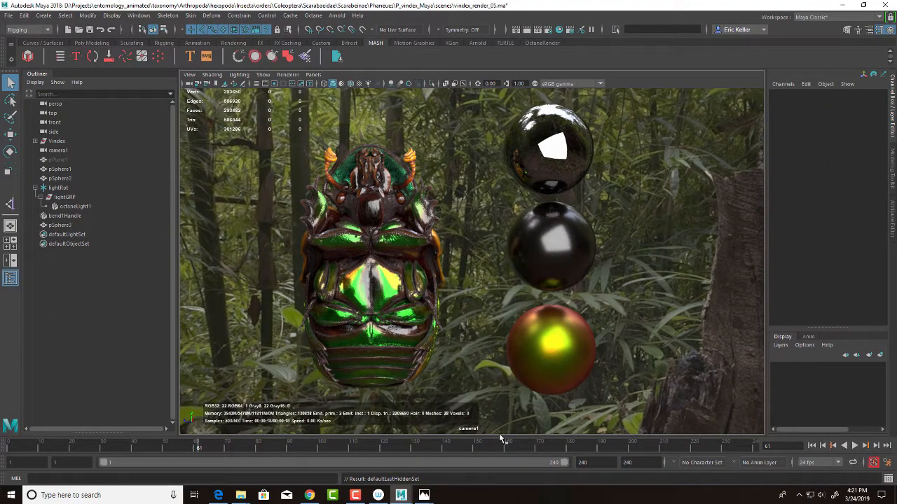
{"action": "left_click", "coordinate": [558, 444]}
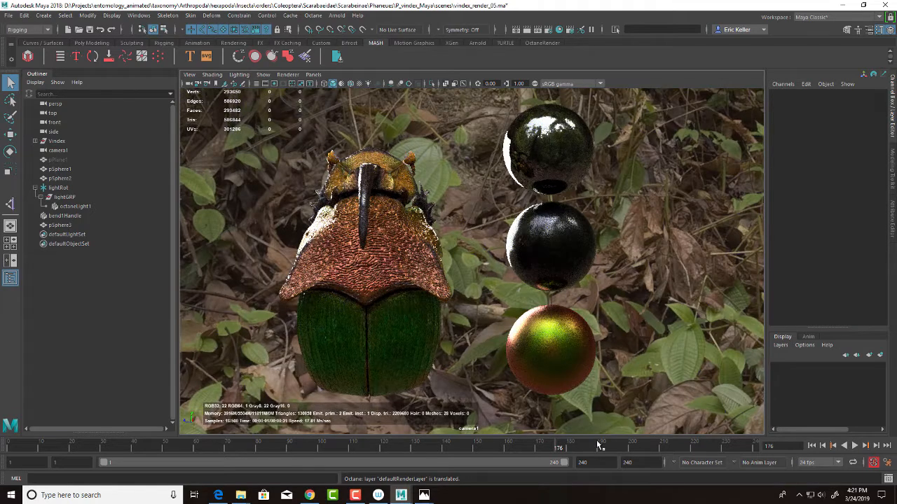
{"action": "left_click", "coordinate": [617, 444]}
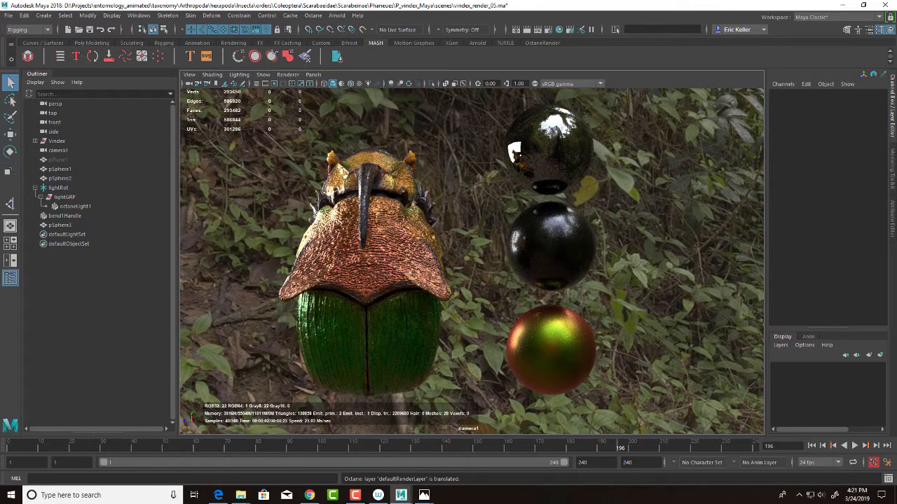
Switch the OctaneRender environment back to octaneSunSky1 and move the Render Settings window aside
{"action": "left_click_drag", "start_coordinate": [0, 126], "coordinate": [236, 81]}
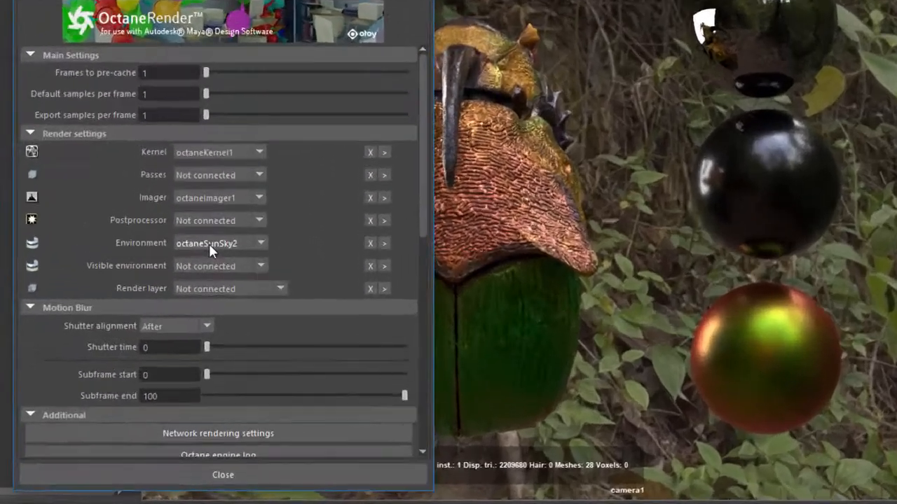
{"action": "left_click", "coordinate": [218, 280]}
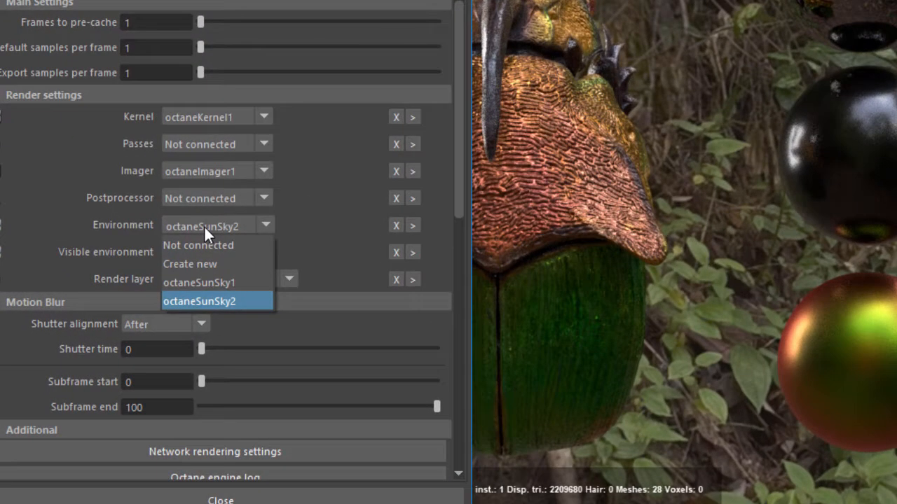
{"action": "left_click", "coordinate": [205, 282]}
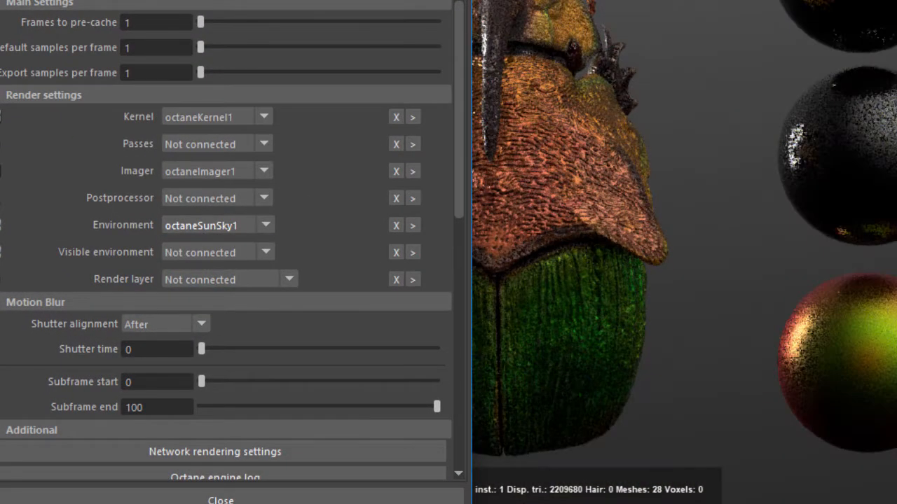
{"action": "left_click_drag", "start_coordinate": [237, 82], "coordinate": [0, 105]}
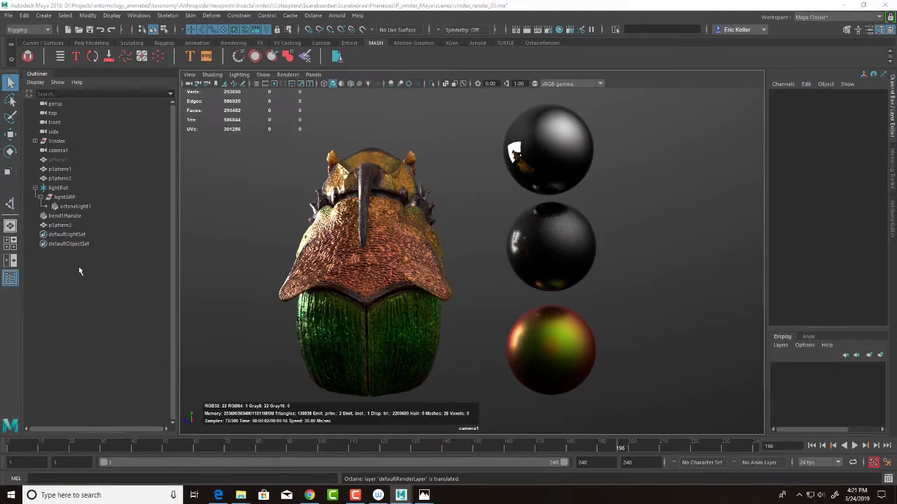
Unhide the pPlane1 backdrop and clear the selection
{"action": "left_click", "coordinate": [52, 161]}
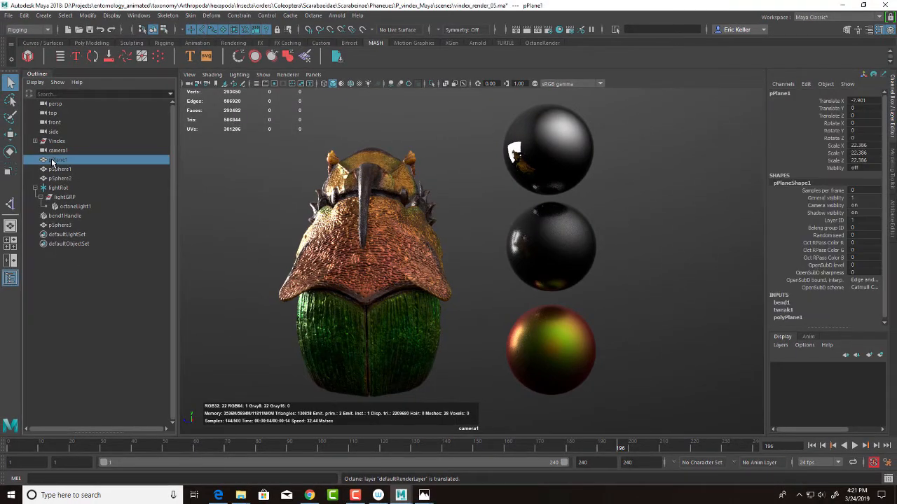
{"action": "key", "text": "shift+h"}
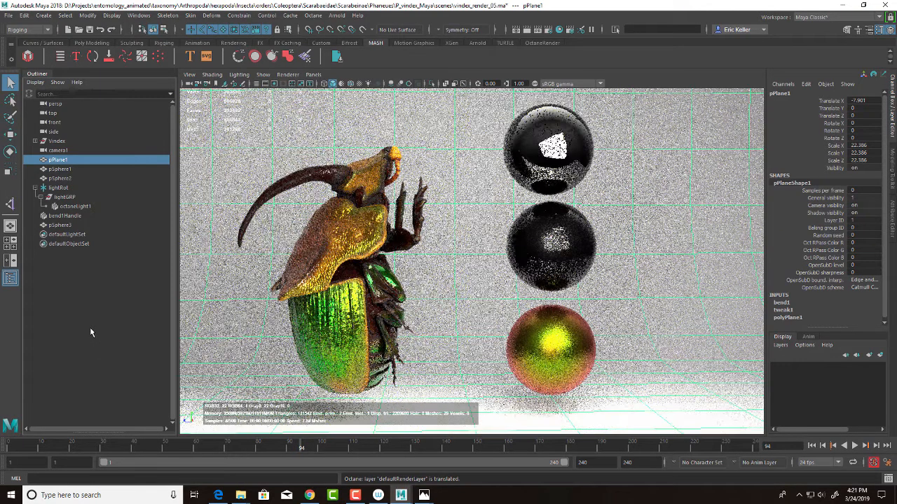
{"action": "left_click", "coordinate": [90, 327]}
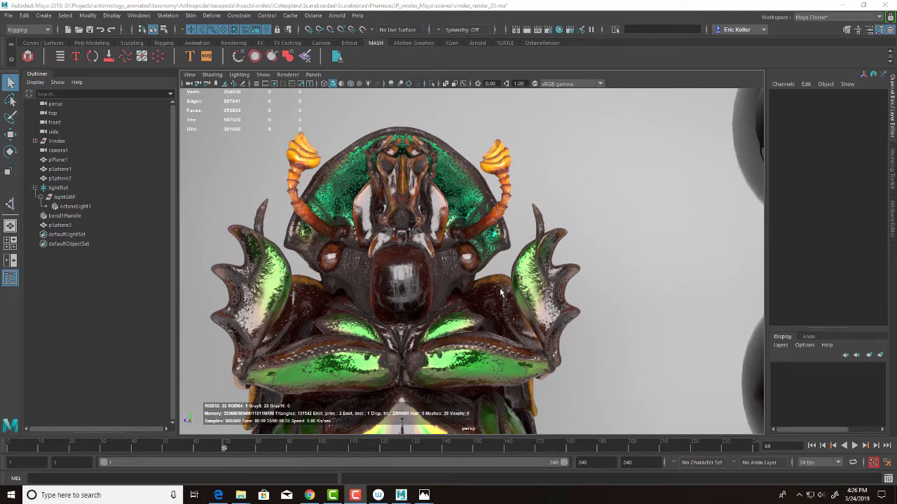
Reframe the perspective view to show the whole underside of the beetle
{"action": "right_click_drag", "start_coordinate": [501, 289], "coordinate": [464, 289], "text": "alt"}
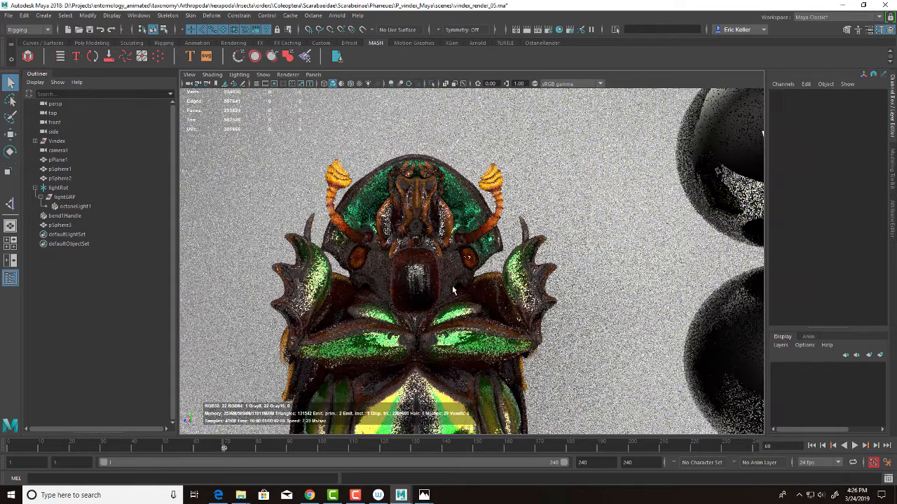
{"action": "middle_click_drag", "start_coordinate": [451, 242], "coordinate": [449, 105], "text": "alt"}
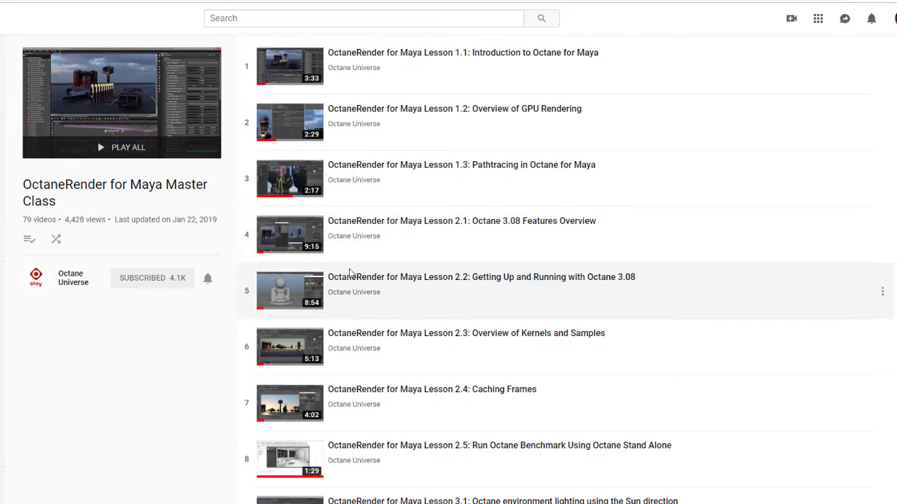
Switch to YouTube and look through the lesson list of the OctaneRender for Maya Master Class playlist
{"action": "scroll", "coordinate": [358, 277], "scroll_direction": "down", "scroll_amount": 4}
{"action": "scroll", "coordinate": [354, 284], "scroll_direction": "down", "scroll_amount": 13}
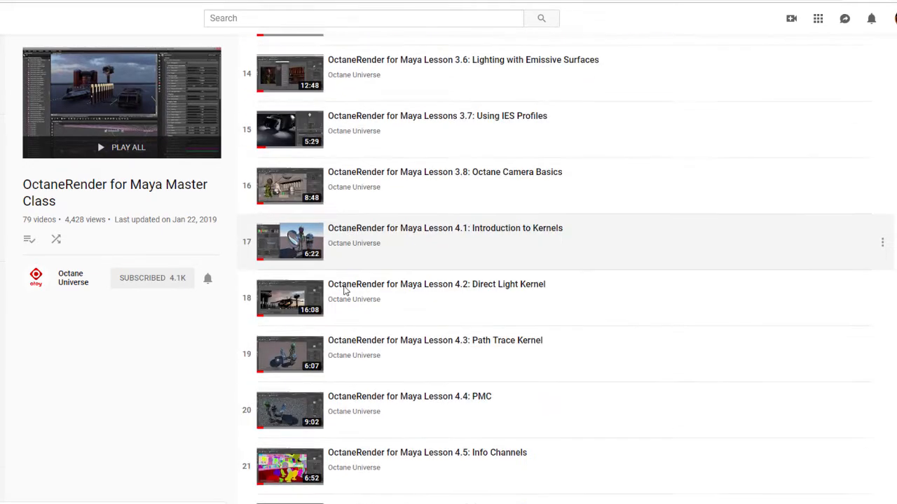
{"action": "scroll", "coordinate": [344, 291], "scroll_direction": "down", "scroll_amount": 12}
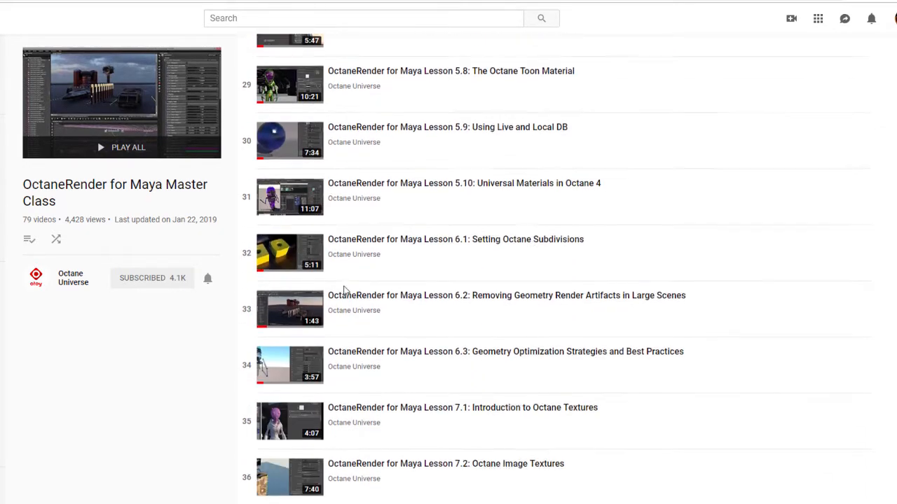
{"action": "scroll", "coordinate": [344, 290], "scroll_direction": "down", "scroll_amount": 15}
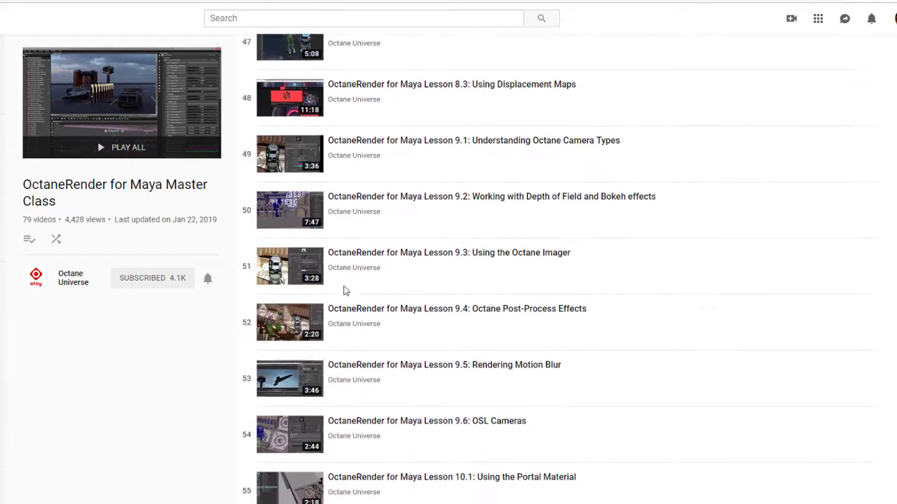
{"action": "scroll", "coordinate": [344, 287], "scroll_direction": "down", "scroll_amount": 6}
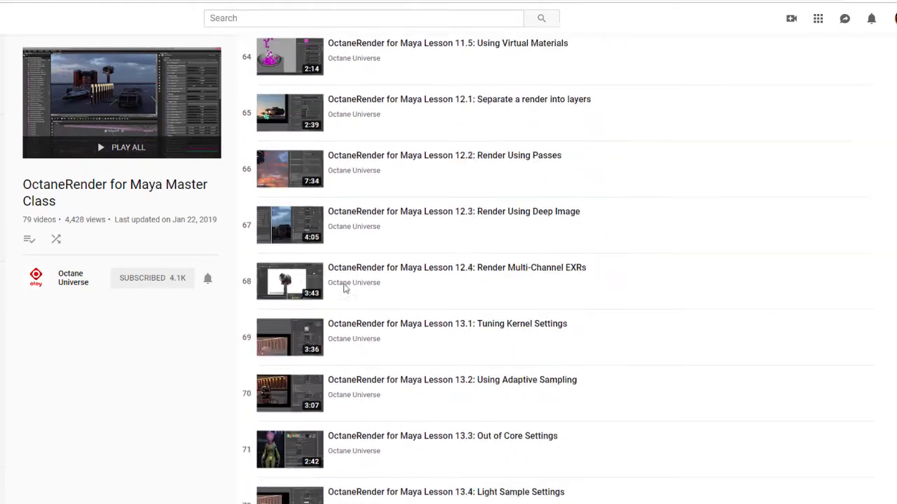
{"action": "scroll", "coordinate": [344, 288], "scroll_direction": "up", "scroll_amount": 20}
{"action": "scroll", "coordinate": [313, 344], "scroll_direction": "up", "scroll_amount": 8}
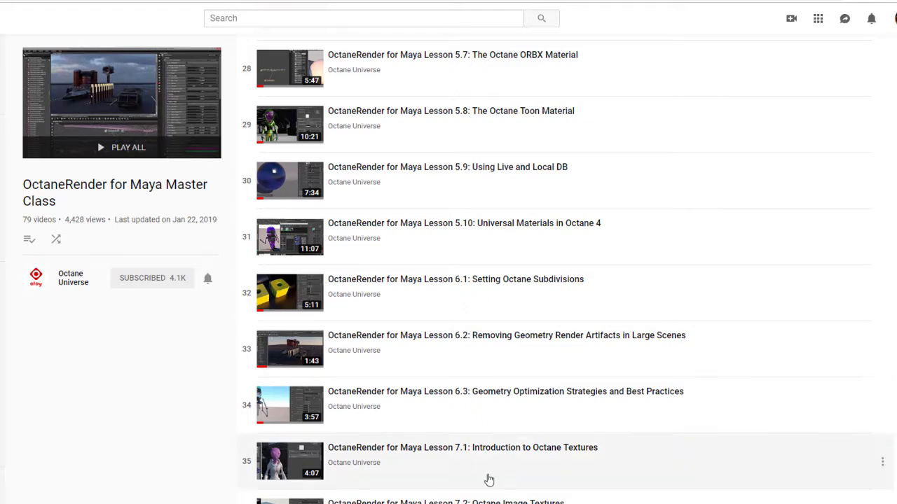
{"action": "scroll", "coordinate": [494, 378], "scroll_direction": "up", "scroll_amount": 5}
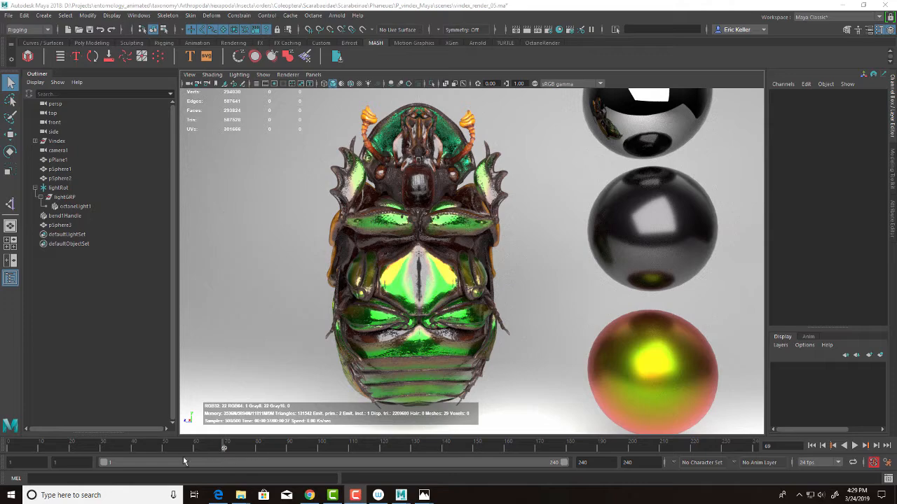
Go to frame 49, open the Hypershade and switch the viewport renderer to Viewport 2.0
{"action": "left_click", "coordinate": [160, 447]}
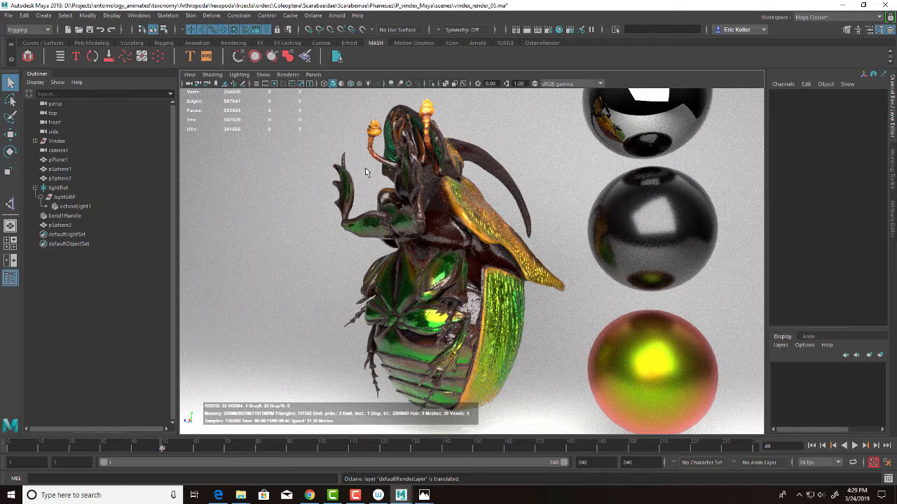
{"action": "left_click", "coordinate": [559, 30]}
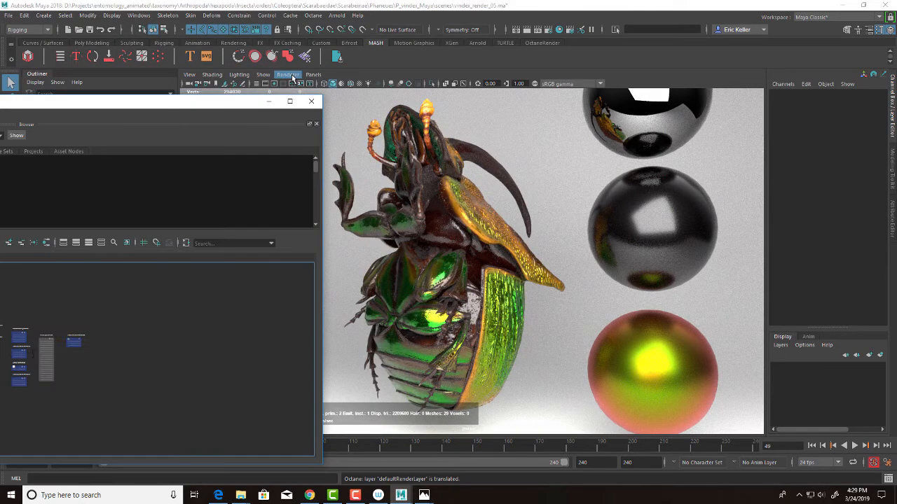
{"action": "left_click", "coordinate": [289, 75]}
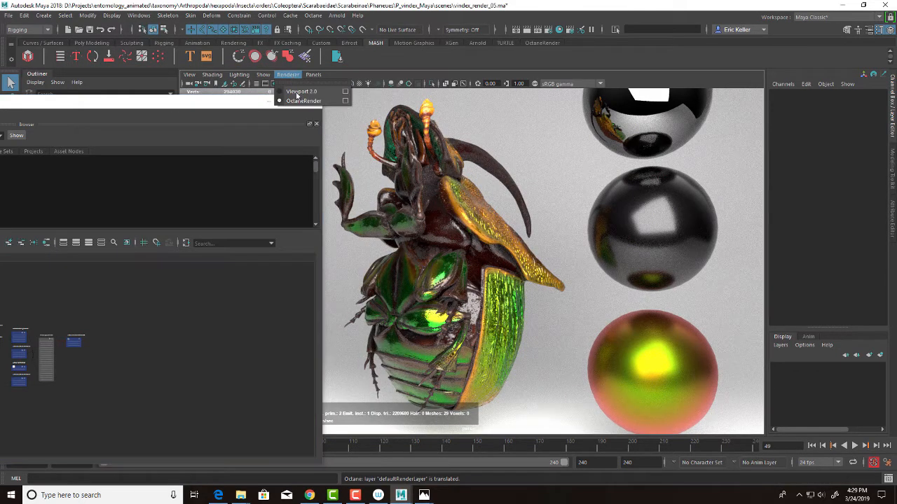
{"action": "left_click", "coordinate": [296, 92]}
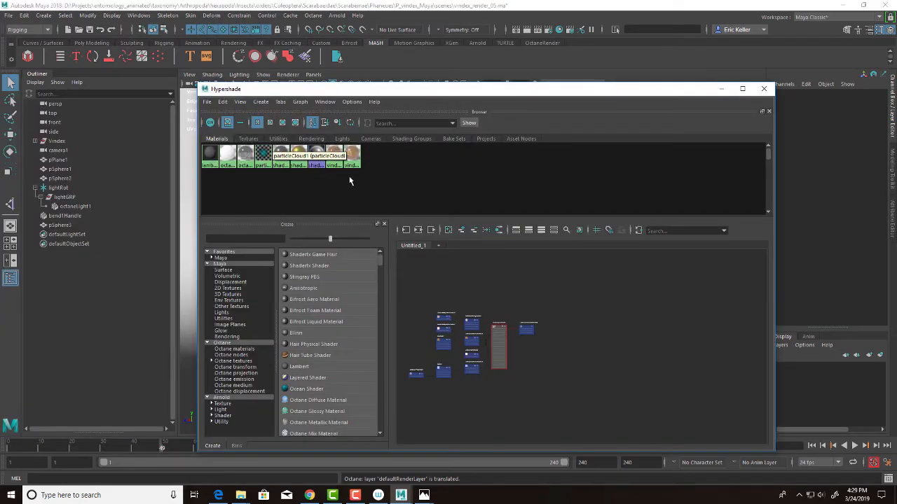
Graph the input and output connections of the vindex_universal material and frame its node in the work area
{"action": "left_click", "coordinate": [353, 156]}
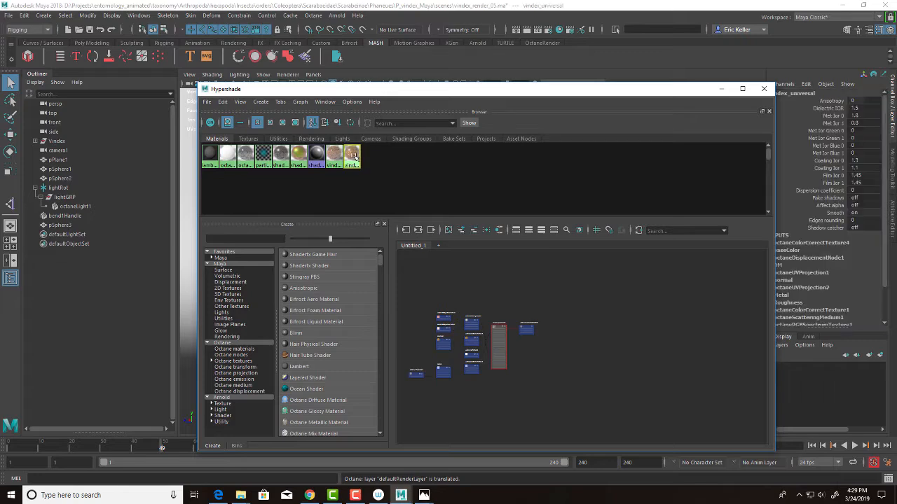
{"action": "left_click", "coordinate": [418, 230]}
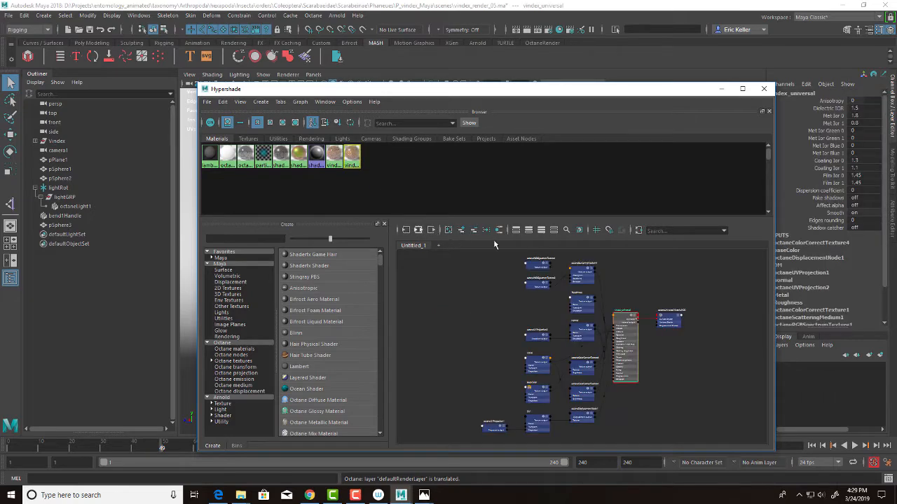
{"action": "left_click", "coordinate": [742, 88]}
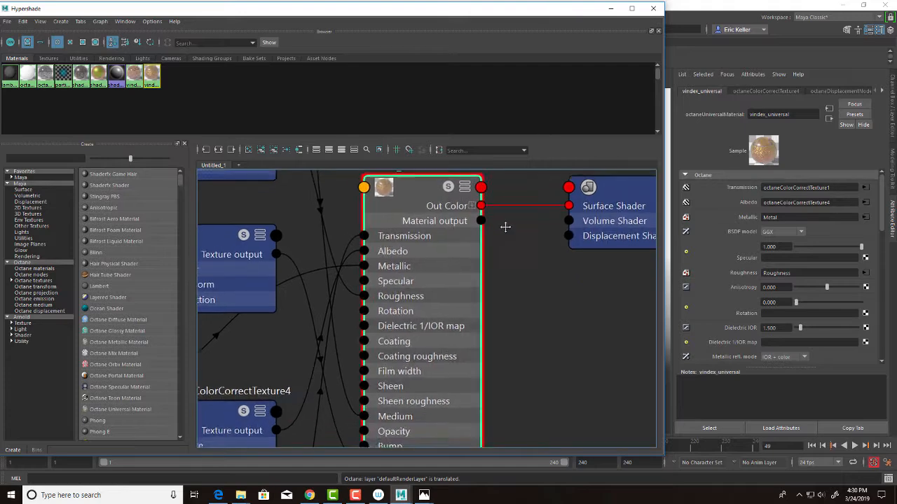
{"action": "scroll", "coordinate": [505, 227], "scroll_direction": "down", "scroll_amount": 5}
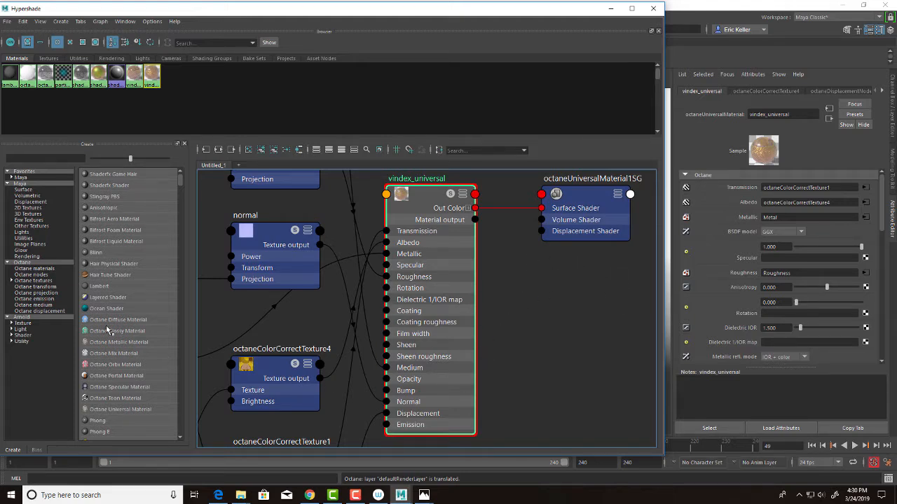
List the available Octane material types and examine the texture nodes feeding the vindex_universal material
{"action": "left_click", "coordinate": [45, 269]}
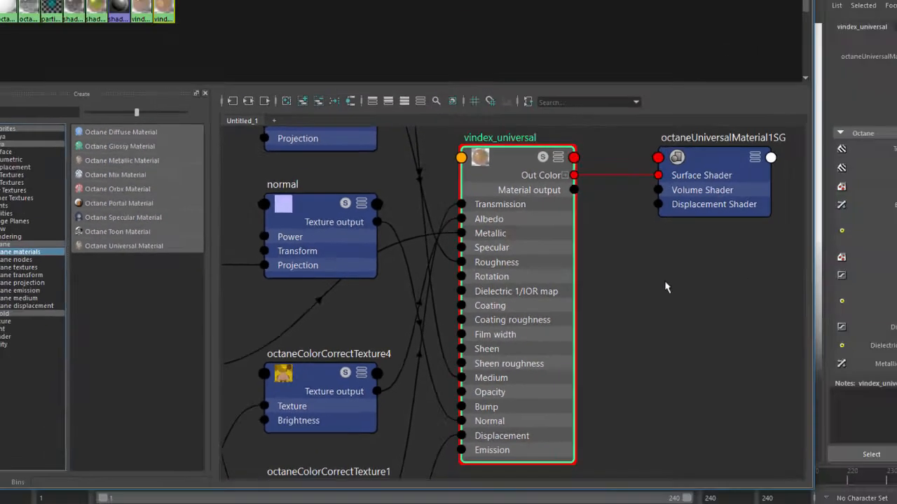
{"action": "right_click_drag", "start_coordinate": [666, 287], "coordinate": [505, 268], "text": "alt"}
{"action": "middle_click_drag", "start_coordinate": [483, 263], "coordinate": [436, 324], "text": "alt"}
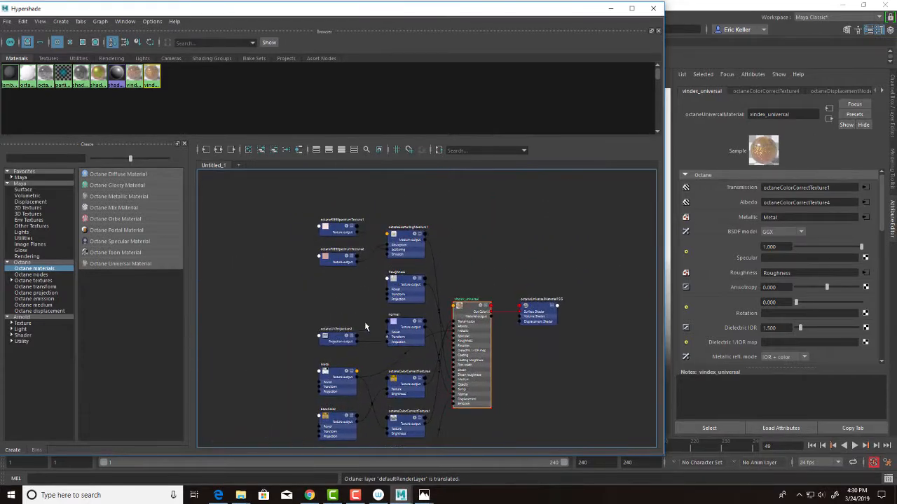
{"action": "right_click_drag", "start_coordinate": [420, 320], "coordinate": [459, 324], "text": "alt"}
{"action": "middle_click_drag", "start_coordinate": [436, 313], "coordinate": [288, 297], "text": "alt"}
{"action": "right_click_drag", "start_coordinate": [329, 302], "coordinate": [380, 306], "text": "alt"}
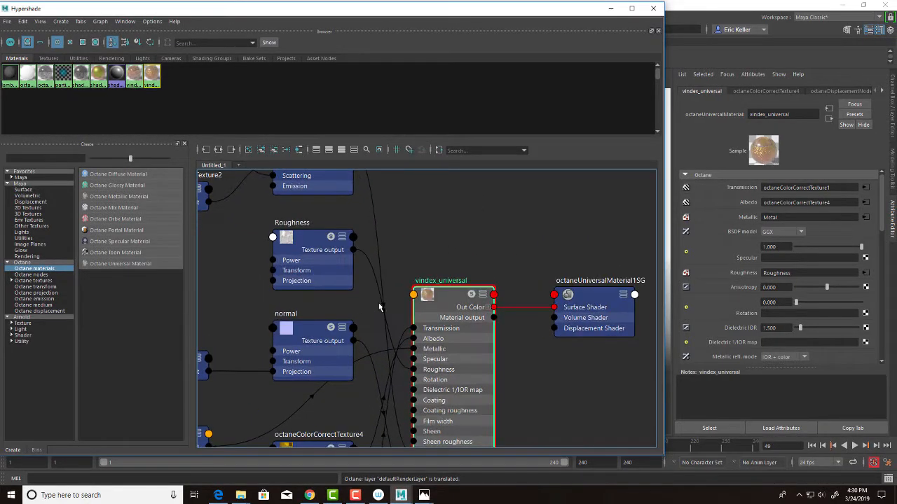
{"action": "middle_click_drag", "start_coordinate": [381, 306], "coordinate": [389, 310], "text": "alt"}
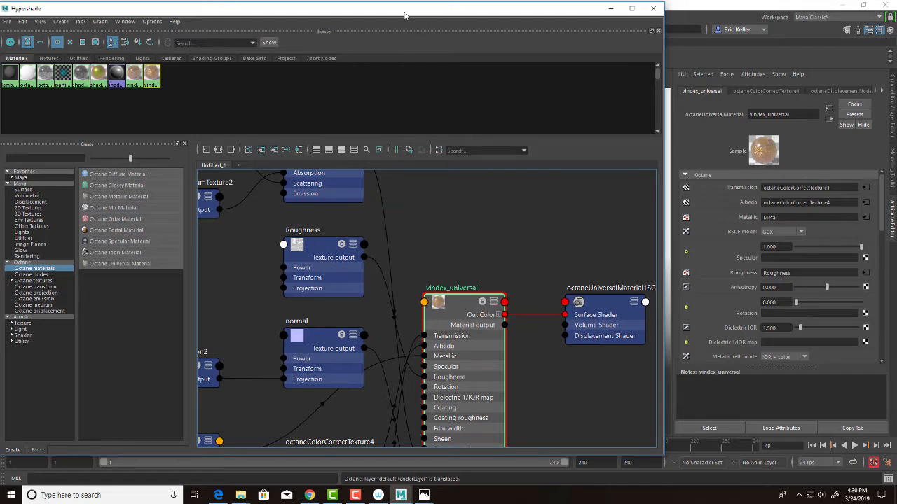
Set the Hypershade aside, select the Vindex group and open the UV Editor from the Modeling menu set
{"action": "left_click_drag", "start_coordinate": [404, 14], "coordinate": [0, 64]}
{"action": "left_click", "coordinate": [56, 141]}
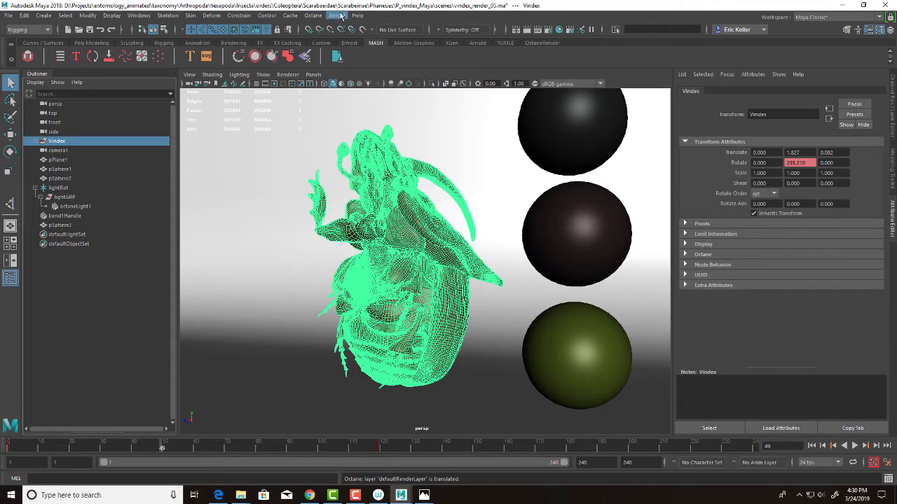
{"action": "left_click", "coordinate": [28, 29]}
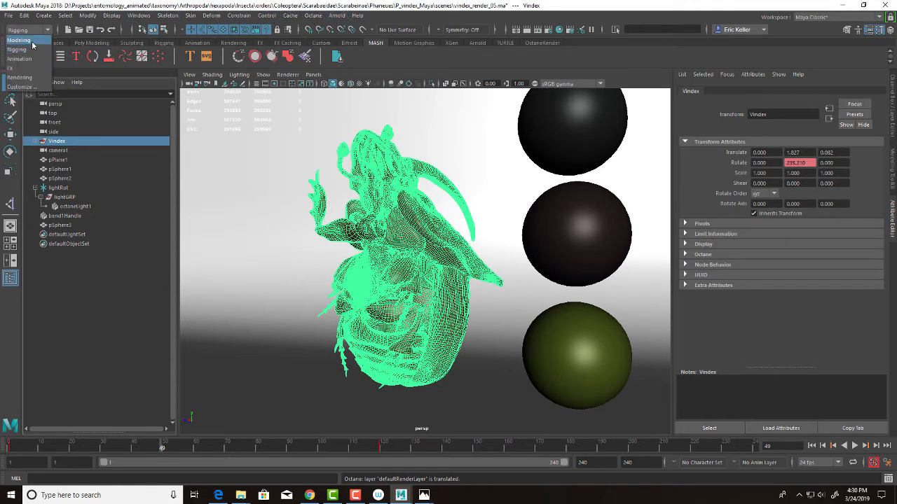
{"action": "left_click", "coordinate": [21, 40]}
{"action": "left_click", "coordinate": [358, 15]}
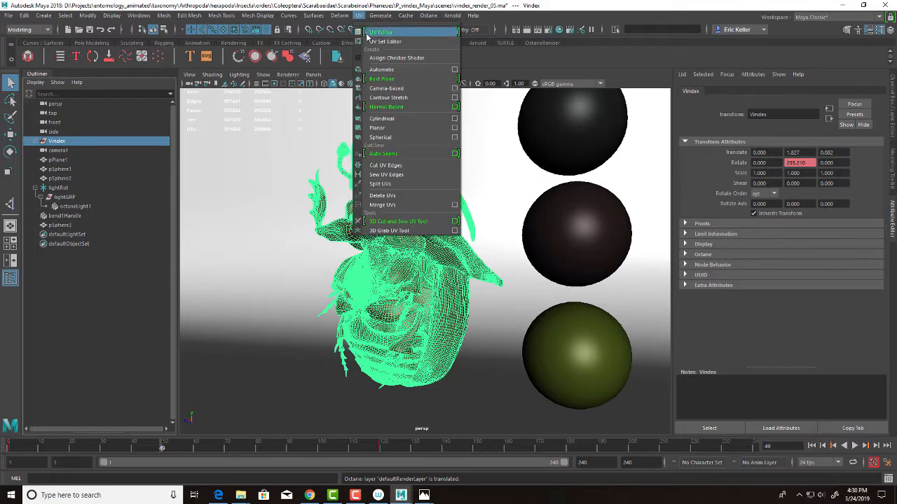
{"action": "left_click", "coordinate": [368, 37]}
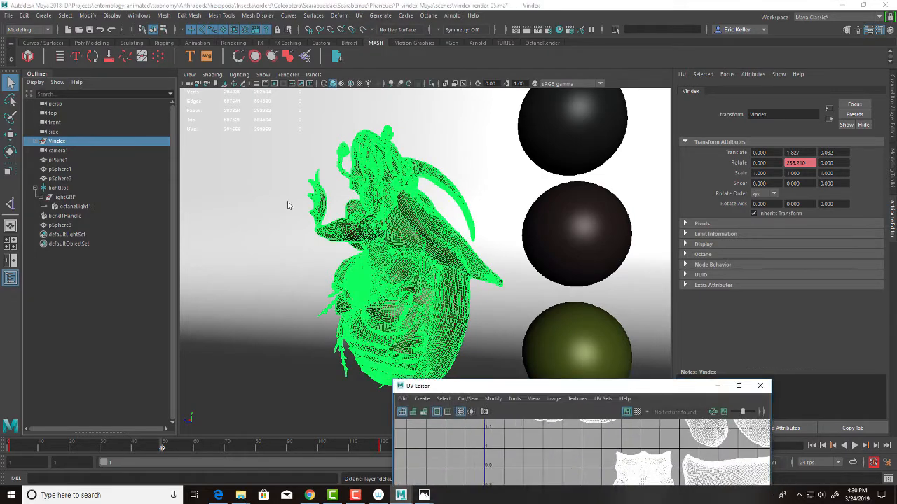
Examine the layout of the beetle's UV shells across all the UV tiles in the UV Editor
{"action": "scroll", "coordinate": [296, 251], "scroll_direction": "down", "scroll_amount": 8}
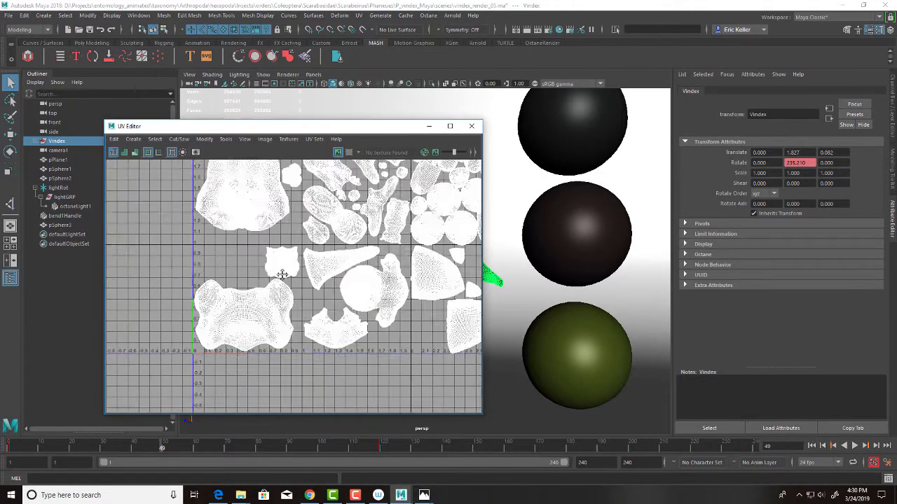
{"action": "middle_click_drag", "start_coordinate": [302, 285], "coordinate": [251, 317], "text": "alt"}
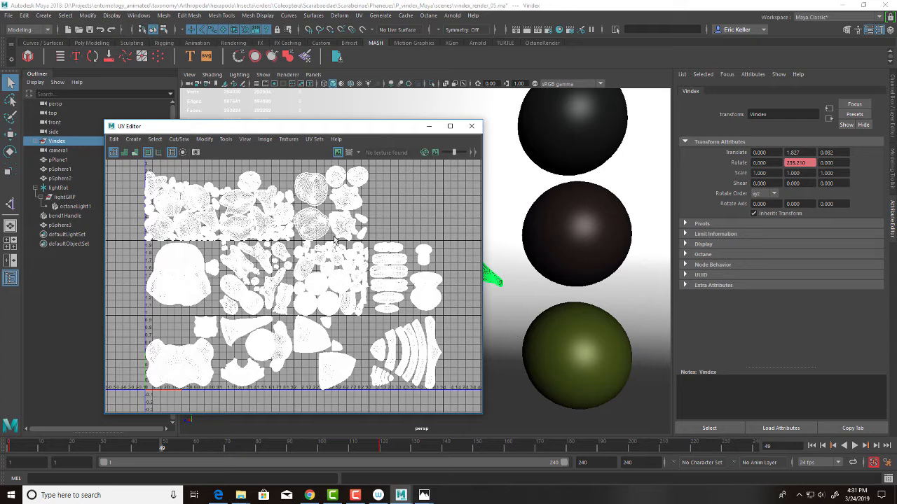
{"action": "scroll", "coordinate": [343, 212], "scroll_direction": "up", "scroll_amount": 1}
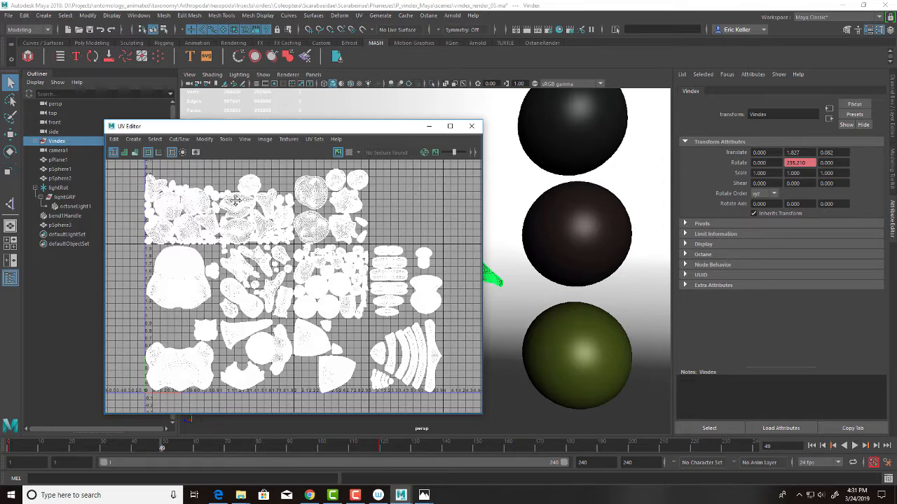
{"action": "middle_click_drag", "start_coordinate": [227, 201], "coordinate": [238, 199], "text": "alt"}
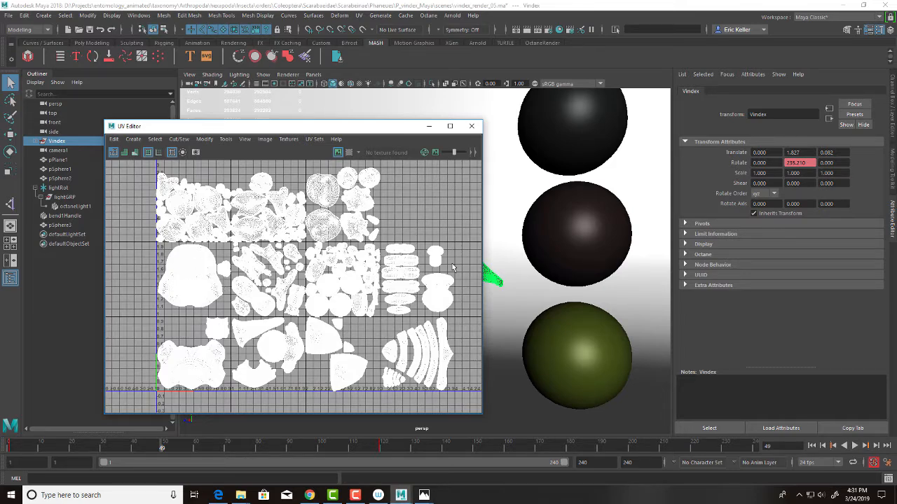
{"action": "left_click_drag", "start_coordinate": [375, 131], "coordinate": [383, 148]}
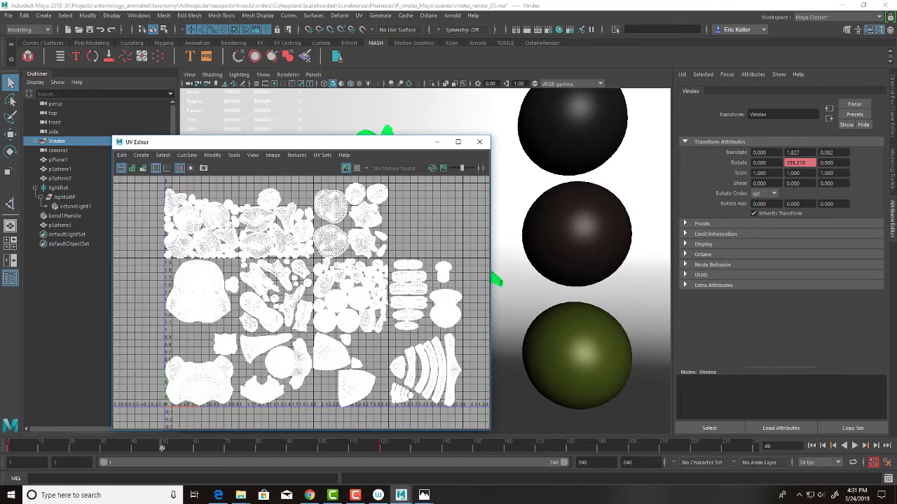
Return to the Hypershade and select the vindex_universal material to show its attributes and incoming connections
{"action": "left_click_drag", "start_coordinate": [0, 105], "coordinate": [578, 36]}
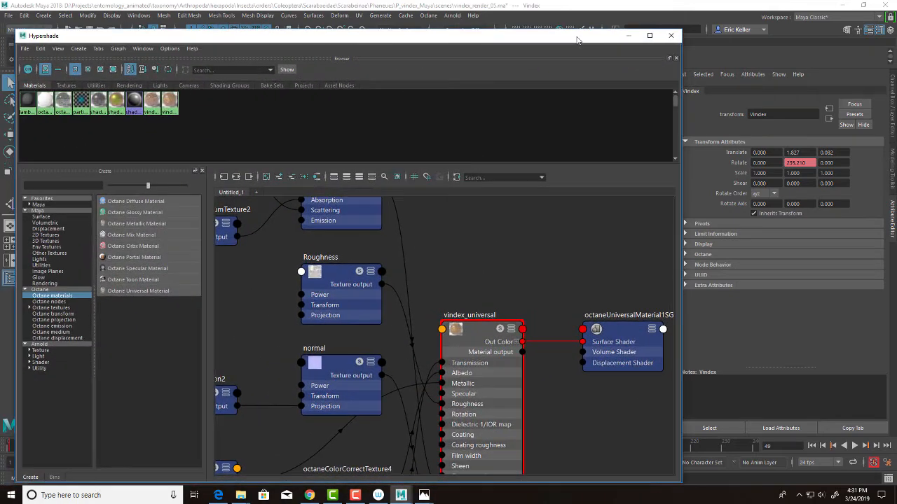
{"action": "left_click", "coordinate": [470, 339]}
{"action": "middle_click_drag", "start_coordinate": [489, 274], "coordinate": [500, 243], "text": "alt"}
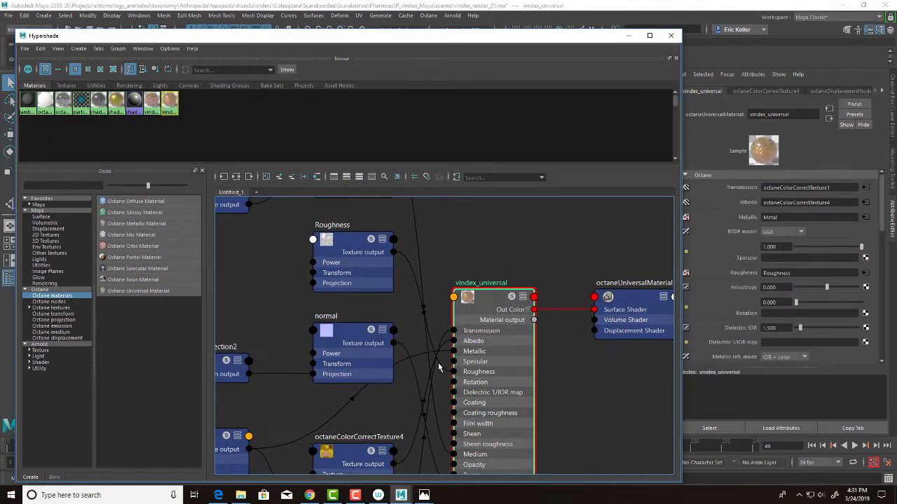
{"action": "middle_click_drag", "start_coordinate": [438, 366], "coordinate": [455, 226], "text": "alt"}
Place the baseColor and octaneColorCorrectTexture4 nodes side by side, clear of the others, and show the baseColor node's tile files
{"action": "left_click", "coordinate": [377, 339]}
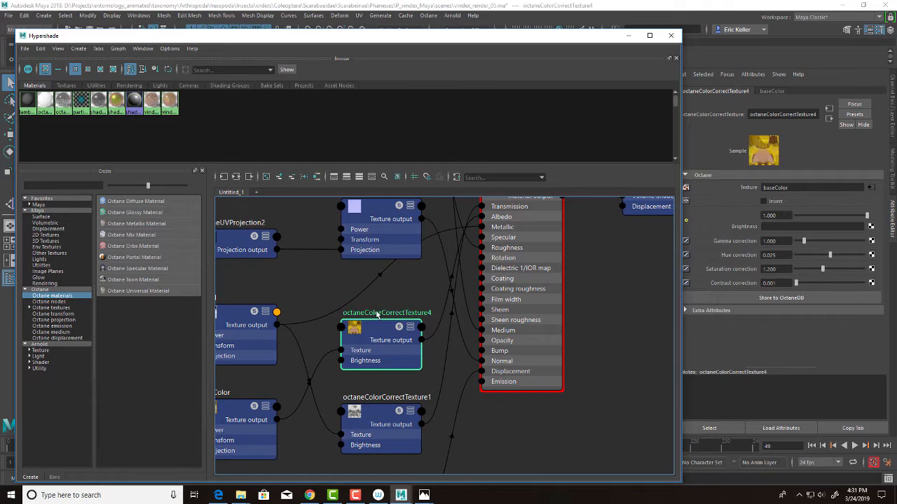
{"action": "left_click_drag", "start_coordinate": [377, 313], "coordinate": [377, 298]}
{"action": "middle_click_drag", "start_coordinate": [430, 293], "coordinate": [438, 367], "text": "alt"}
{"action": "left_click_drag", "start_coordinate": [391, 284], "coordinate": [353, 470]}
{"action": "left_click_drag", "start_coordinate": [398, 400], "coordinate": [364, 282]}
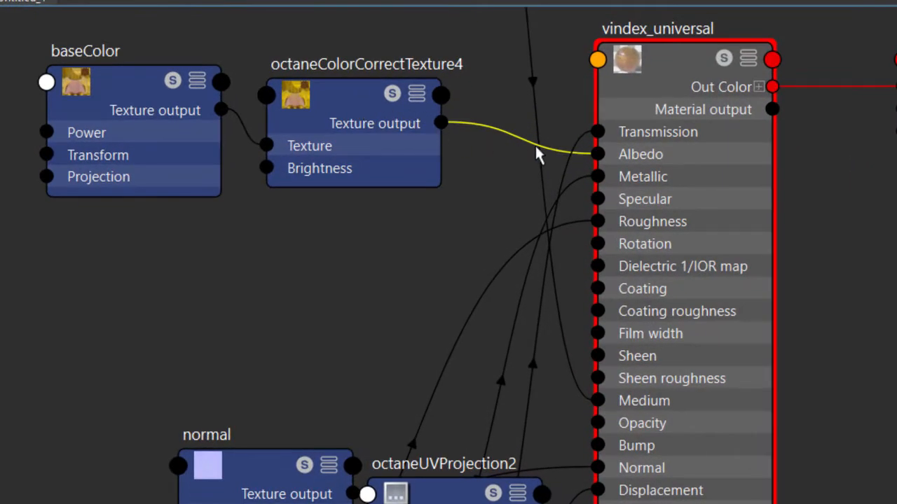
{"action": "left_click", "coordinate": [350, 126]}
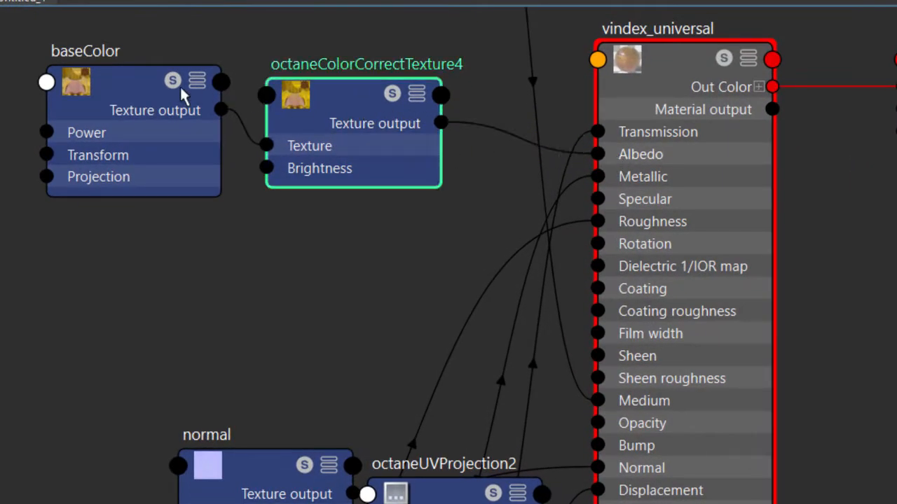
{"action": "left_click", "coordinate": [145, 119]}
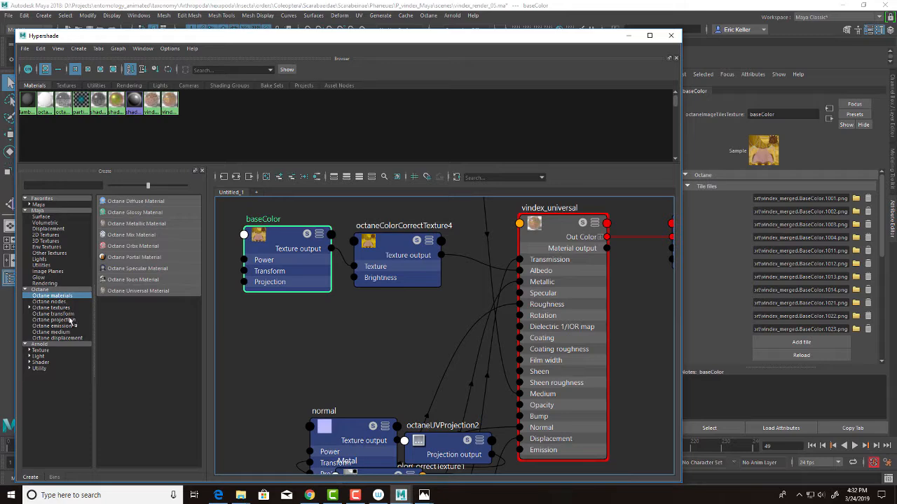
Create an Octane Image Tiles Texture node from the Octane image textures
{"action": "left_click", "coordinate": [30, 309]}
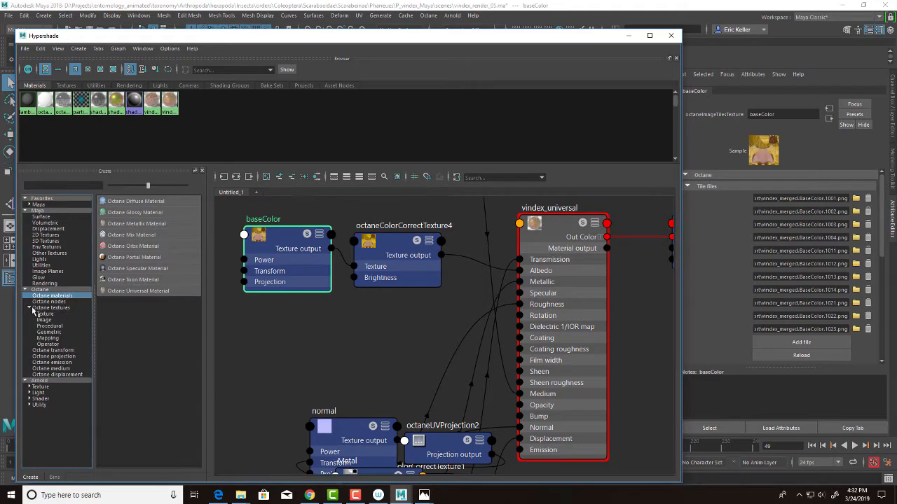
{"action": "left_click", "coordinate": [47, 319]}
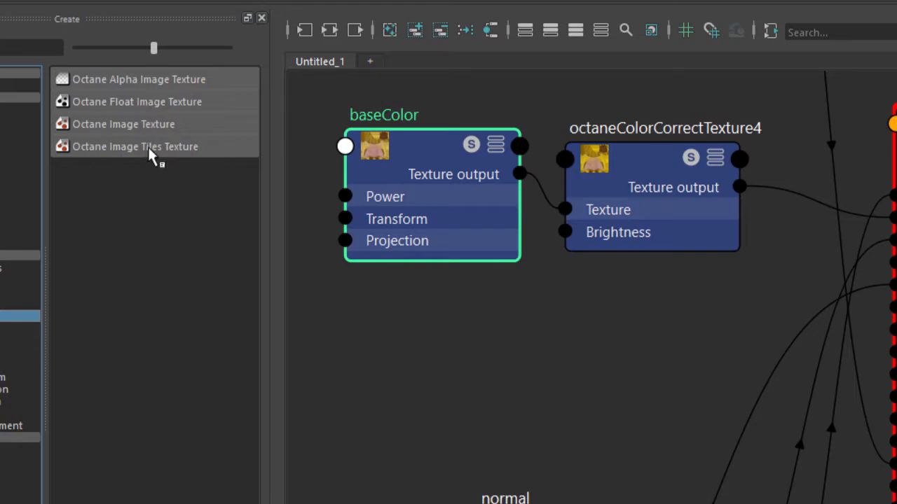
{"action": "left_click", "coordinate": [411, 330]}
{"action": "left_click", "coordinate": [198, 158]}
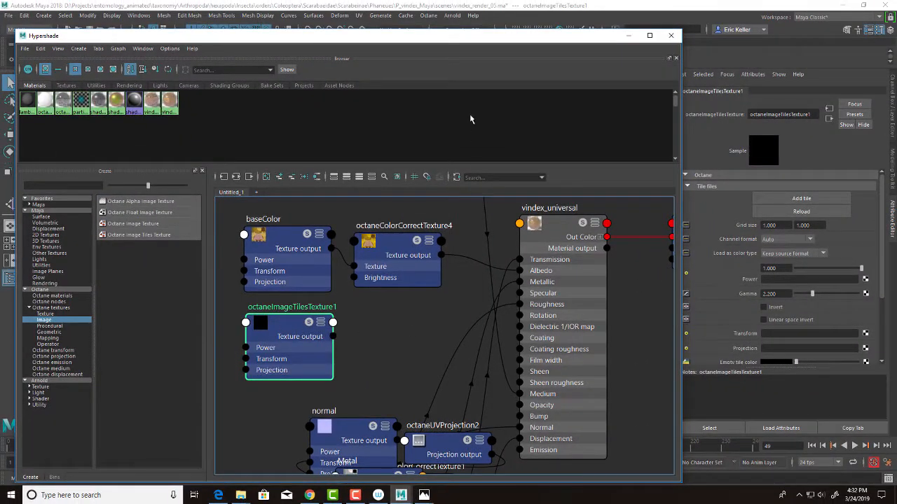
Add a first tile to the new tiles texture and load vindex_merged.BaseColor.1001.png into it
{"action": "left_click_drag", "start_coordinate": [456, 37], "coordinate": [424, 32]}
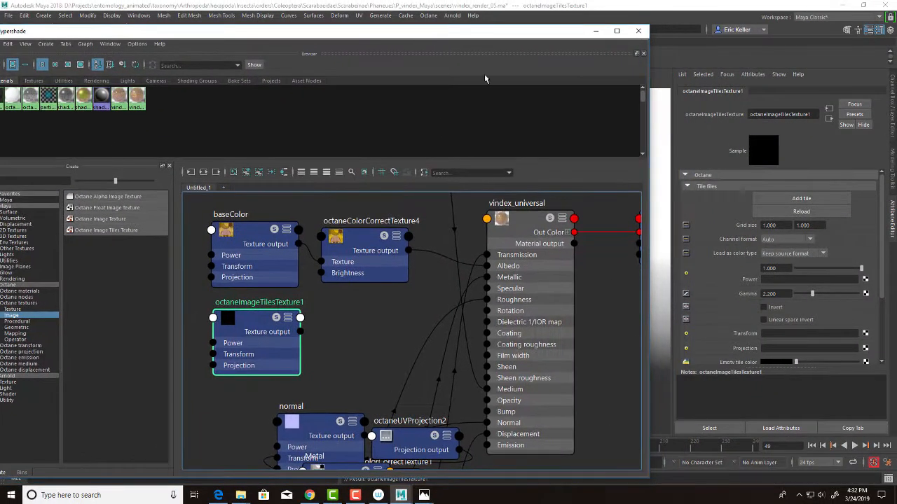
{"action": "left_click", "coordinate": [801, 200]}
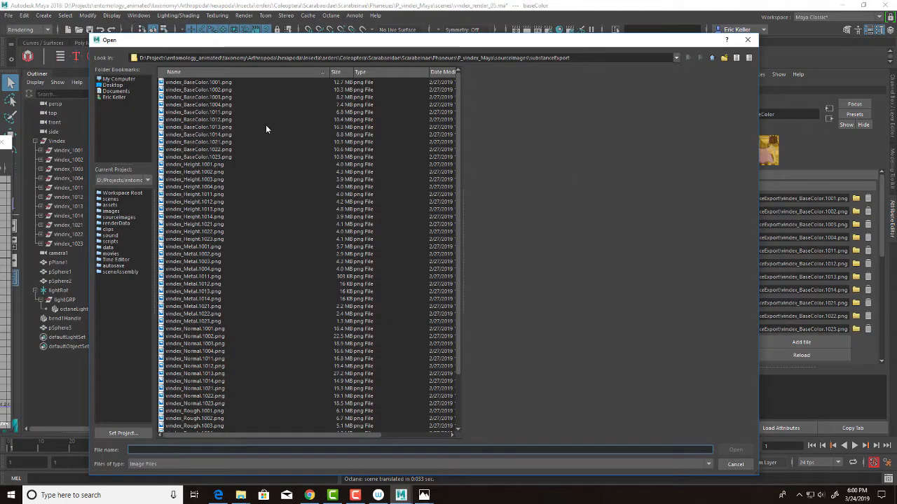
{"action": "left_click", "coordinate": [198, 82]}
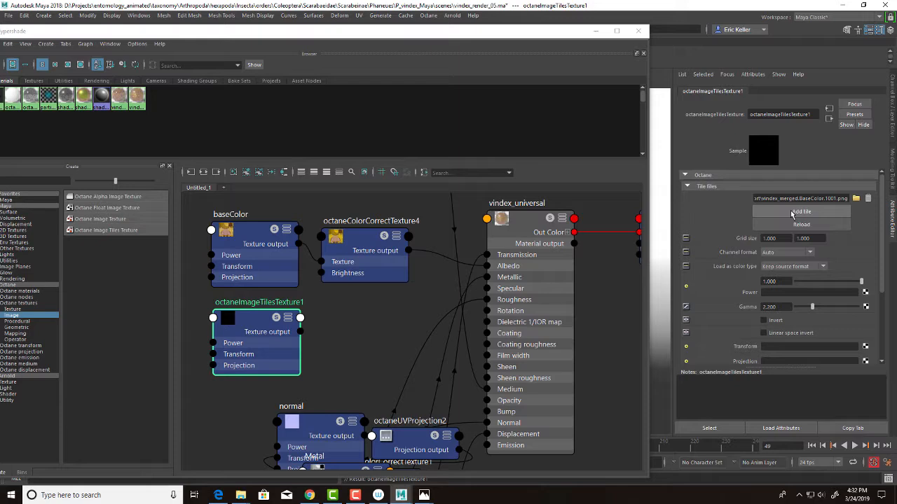
Add a second tile to the texture and load vindex_merged.BaseColor.1002.png into it
{"action": "left_click", "coordinate": [792, 212]}
{"action": "left_click", "coordinate": [856, 212]}
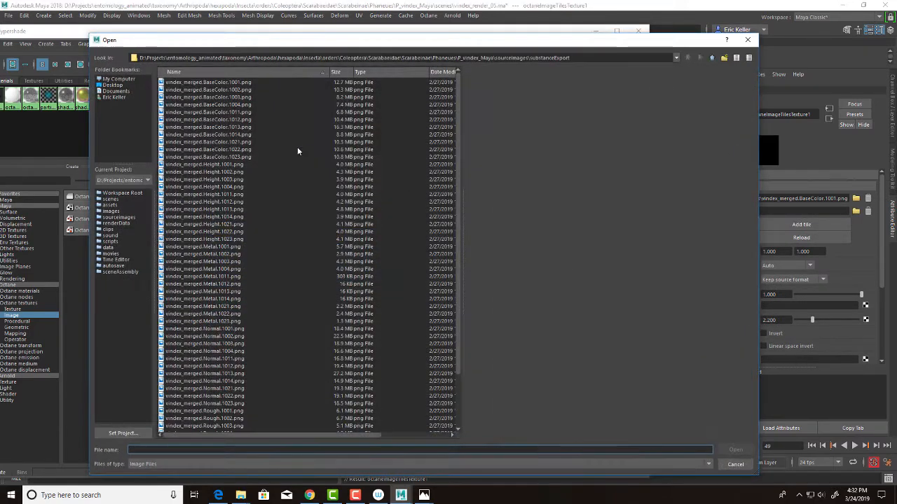
{"action": "left_click", "coordinate": [238, 89]}
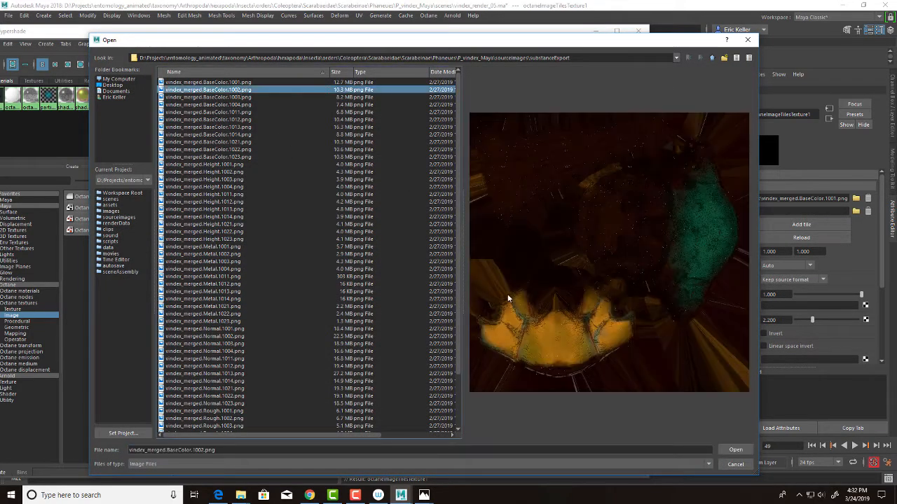
{"action": "left_click", "coordinate": [735, 450]}
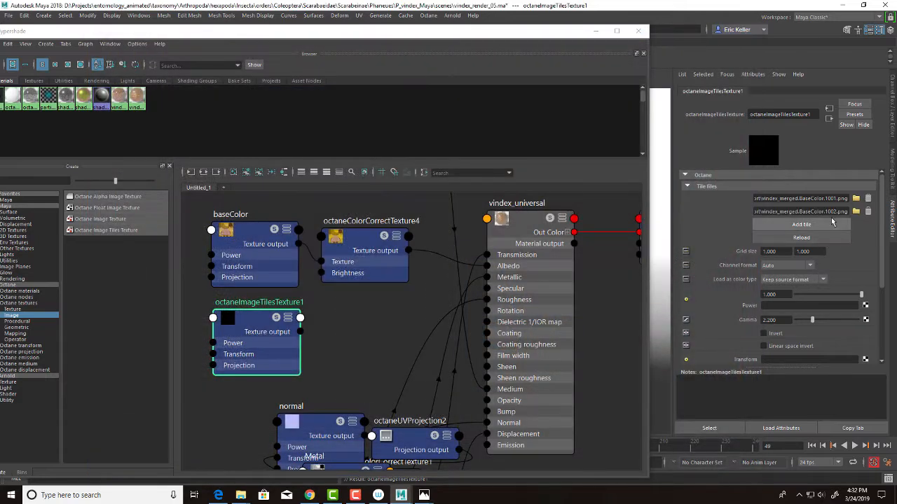
Add a third tile to the texture and load vindex_merged.BaseColor.1003.png into it
{"action": "left_click", "coordinate": [843, 229]}
{"action": "left_click", "coordinate": [855, 224]}
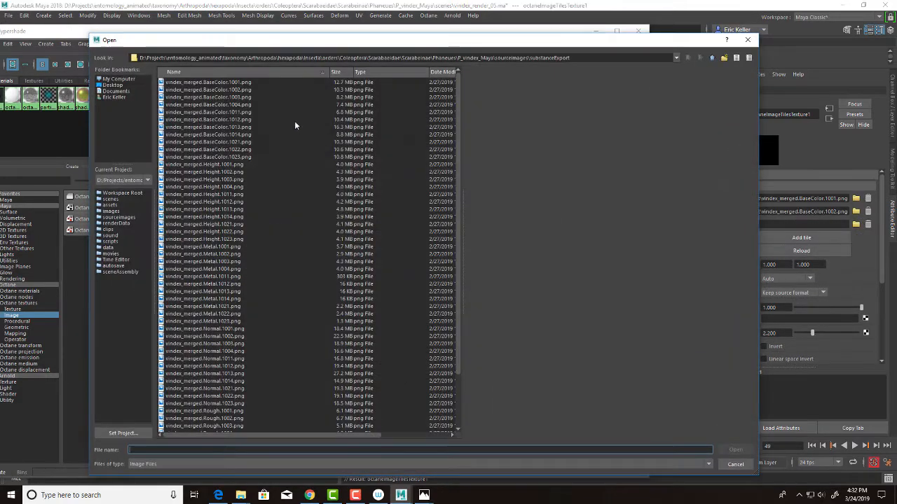
{"action": "left_click", "coordinate": [242, 96]}
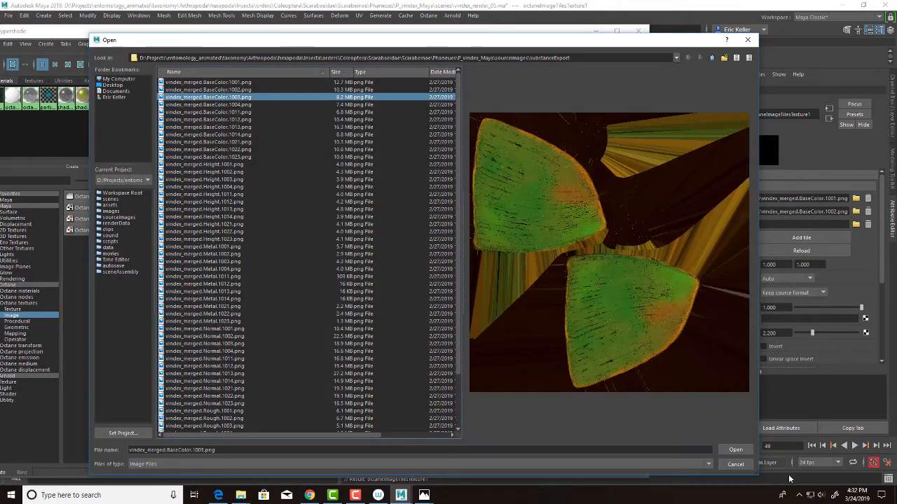
{"action": "left_click", "coordinate": [735, 450]}
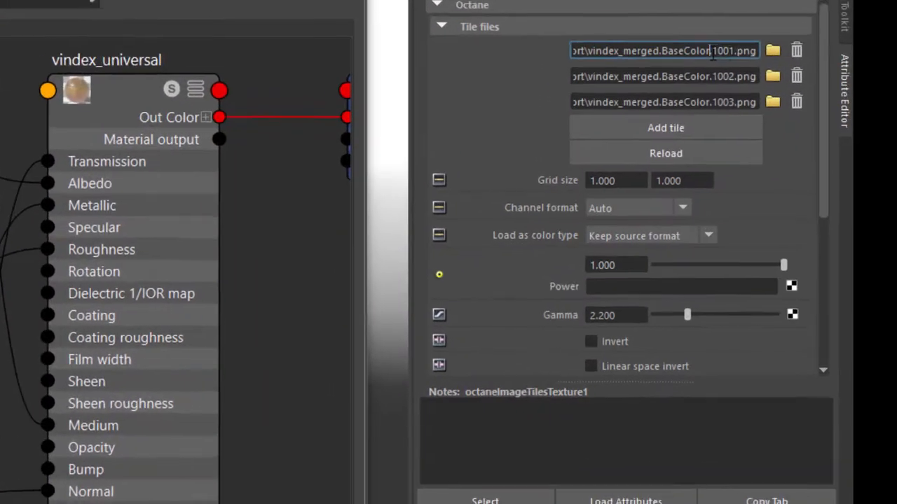
Compare the grid size settings of the new tiles texture with those of the finished baseColor tiles texture
{"action": "double_click", "coordinate": [835, 199]}
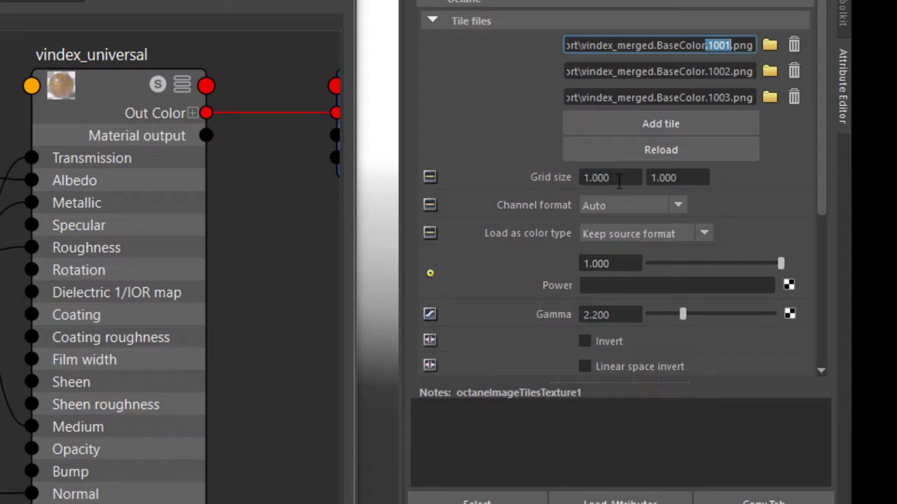
{"action": "left_click", "coordinate": [609, 178]}
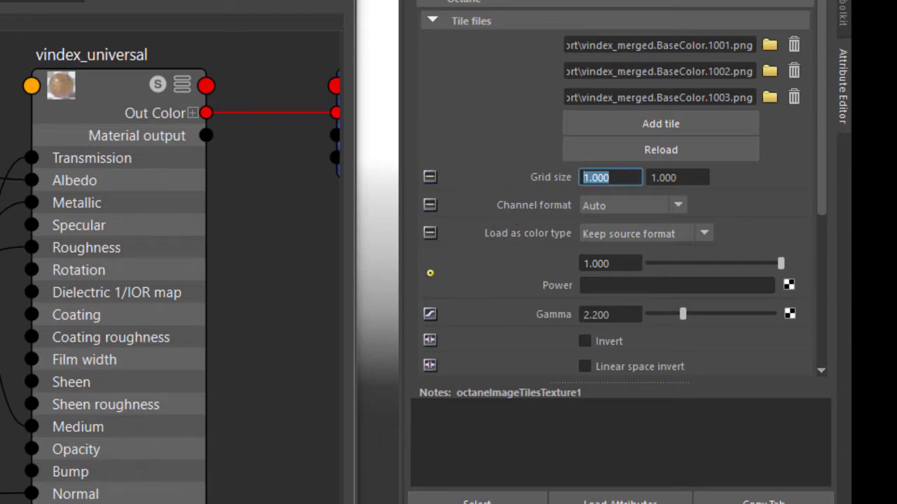
{"action": "left_click", "coordinate": [2, 179]}
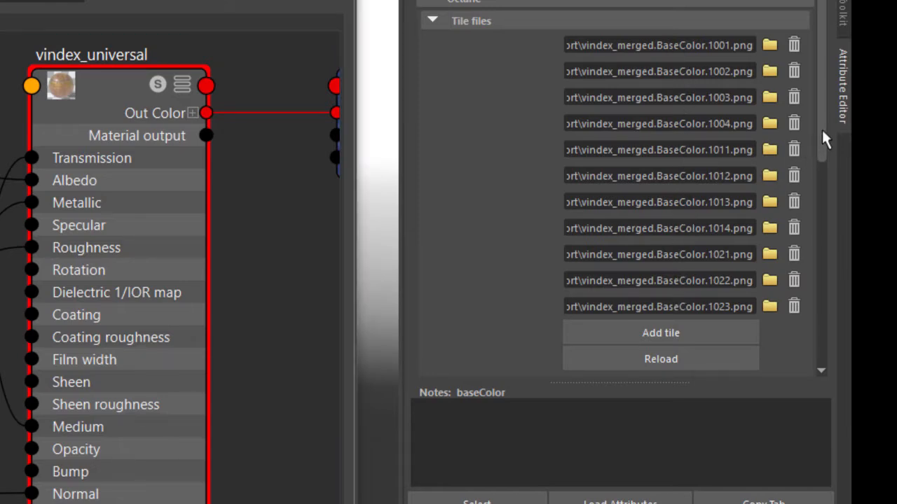
{"action": "left_click_drag", "start_coordinate": [821, 140], "coordinate": [823, 227]}
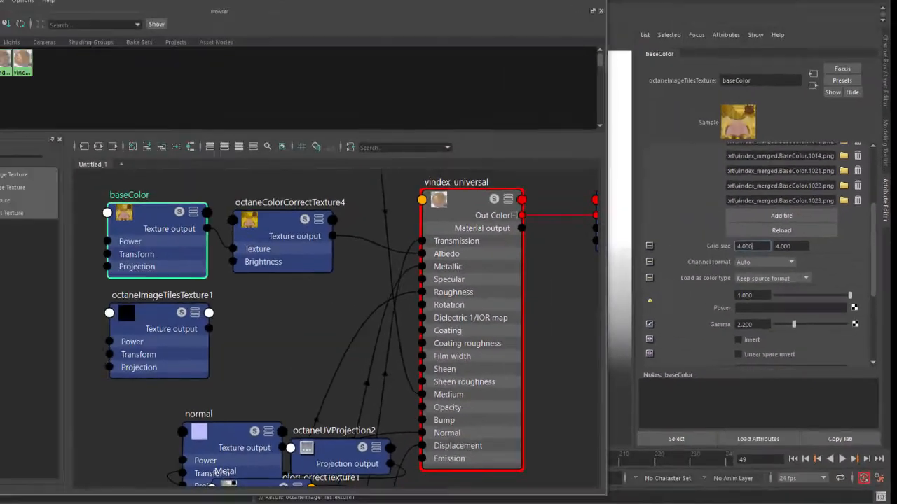
Inspect how the Vindex model's UV shells are laid out across the tiles in the UV Editor
{"action": "left_click_drag", "start_coordinate": [424, 32], "coordinate": [424, 351]}
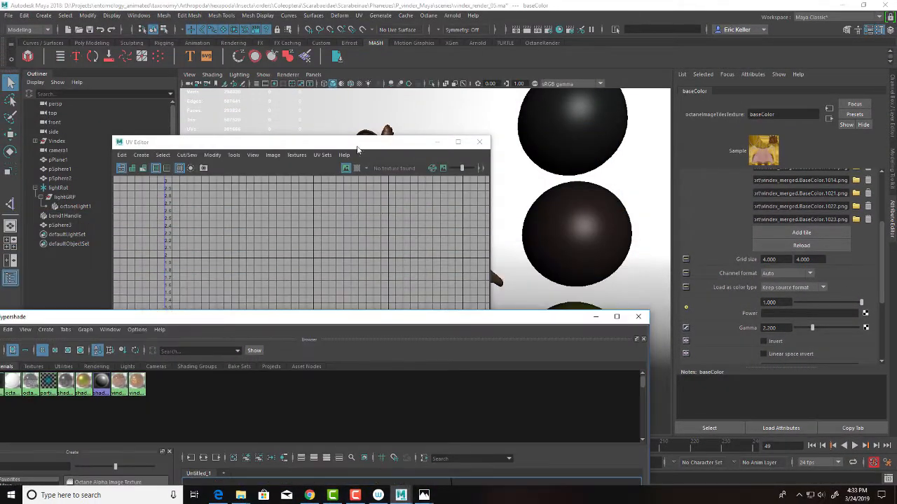
{"action": "left_click", "coordinate": [59, 142]}
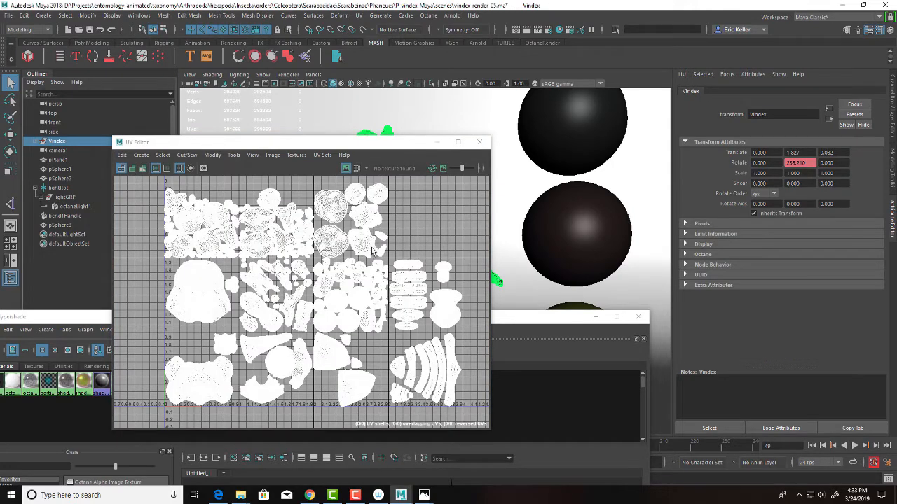
{"action": "left_click", "coordinate": [510, 323]}
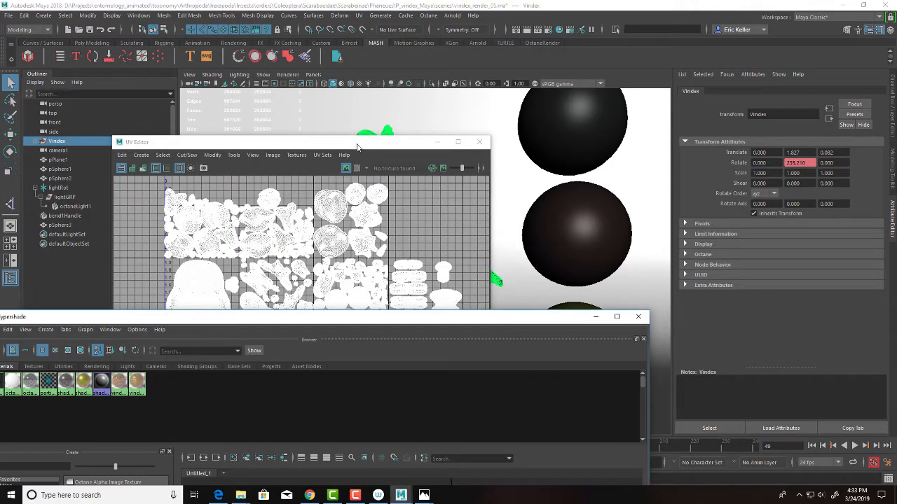
{"action": "left_click_drag", "start_coordinate": [357, 147], "coordinate": [4, 137]}
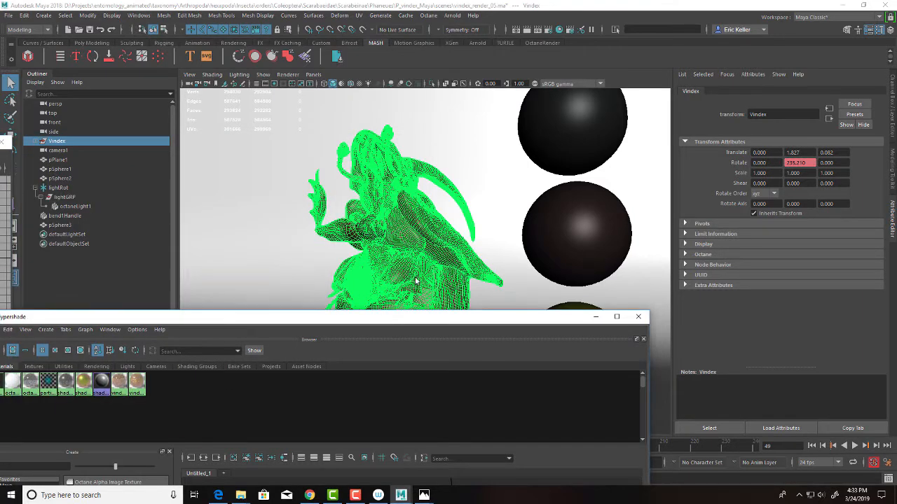
Return to the material network and review the baseColor node's grid size and tile files
{"action": "left_click_drag", "start_coordinate": [445, 317], "coordinate": [508, 74]}
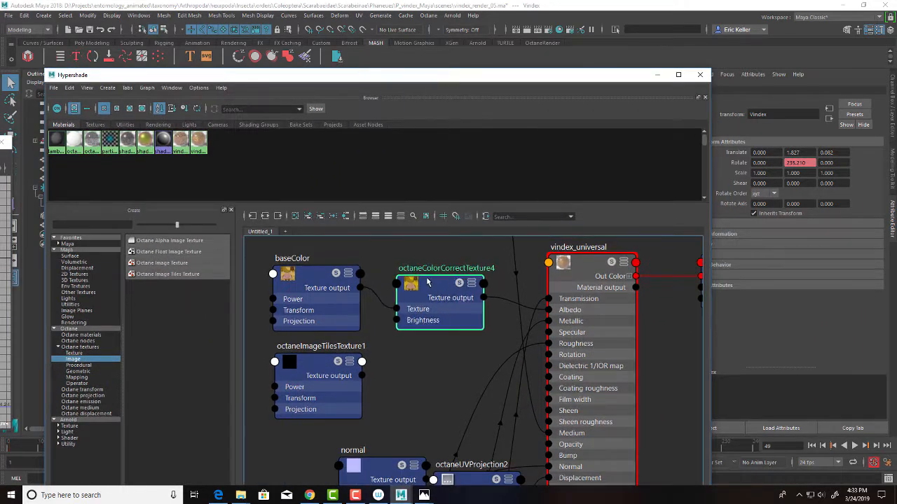
{"action": "left_click", "coordinate": [322, 277]}
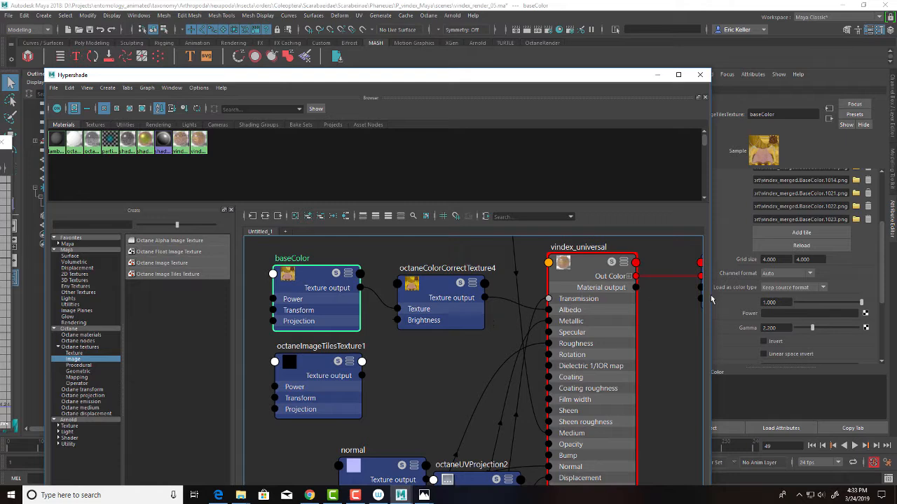
{"action": "left_click_drag", "start_coordinate": [882, 263], "coordinate": [882, 260]}
{"action": "left_click_drag", "start_coordinate": [882, 261], "coordinate": [882, 218]}
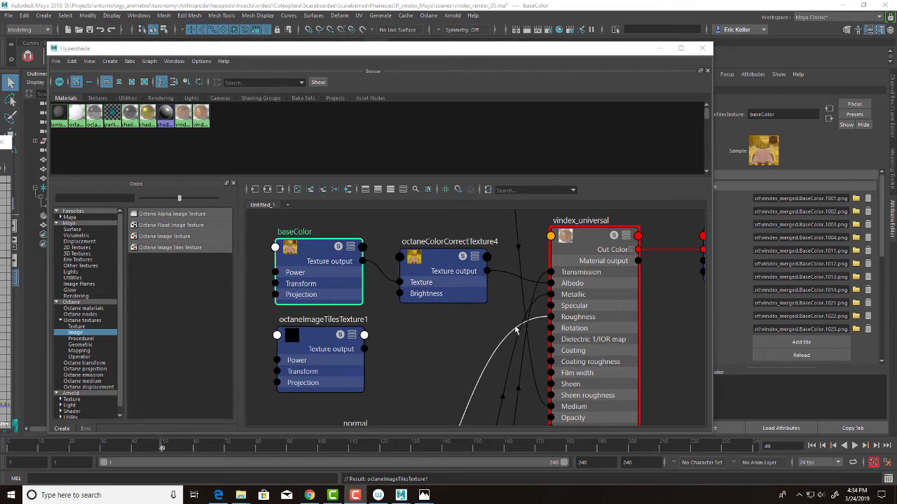
Reposition the normal texture node below octaneColorCorrectTexture4 and move octaneUVProjection2 to the far side of the texture nodes
{"action": "scroll", "coordinate": [596, 308], "scroll_direction": "down", "scroll_amount": 3}
{"action": "right_click_drag", "start_coordinate": [500, 285], "coordinate": [496, 292], "text": "alt"}
{"action": "middle_click_drag", "start_coordinate": [498, 294], "coordinate": [451, 223], "text": "alt"}
{"action": "middle_click_drag", "start_coordinate": [434, 273], "coordinate": [419, 304], "text": "alt"}
{"action": "left_click", "coordinate": [405, 343]}
{"action": "left_click_drag", "start_coordinate": [405, 343], "coordinate": [314, 343]}
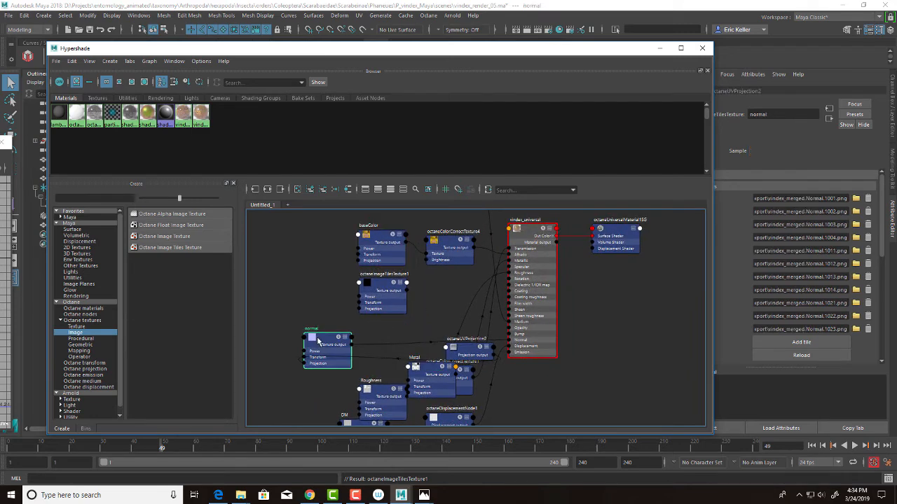
{"action": "left_click_drag", "start_coordinate": [443, 346], "coordinate": [253, 308]}
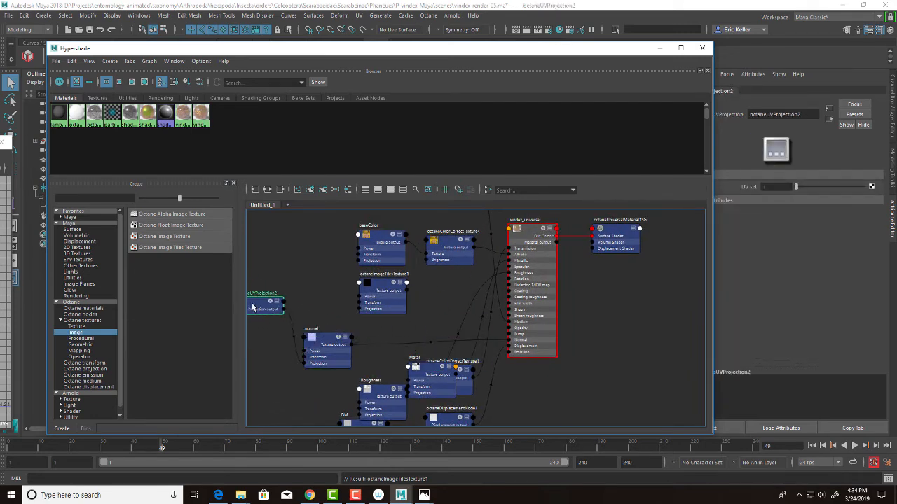
{"action": "left_click_drag", "start_coordinate": [309, 344], "coordinate": [432, 292]}
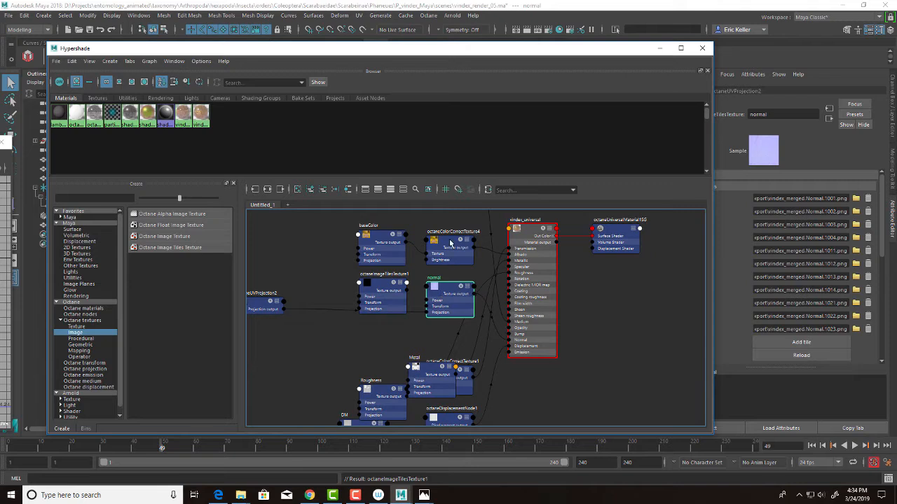
Move the Metal texture node off octaneColorCorrectTexture1 into the free space above Roughness
{"action": "left_click", "coordinate": [449, 247]}
{"action": "left_click", "coordinate": [448, 291]}
{"action": "left_click_drag", "start_coordinate": [423, 376], "coordinate": [315, 341]}
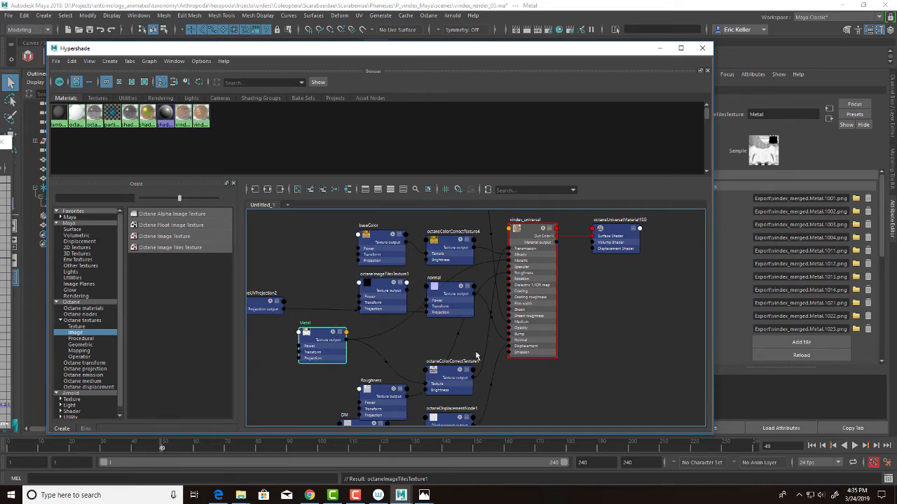
{"action": "left_click_drag", "start_coordinate": [340, 339], "coordinate": [359, 340]}
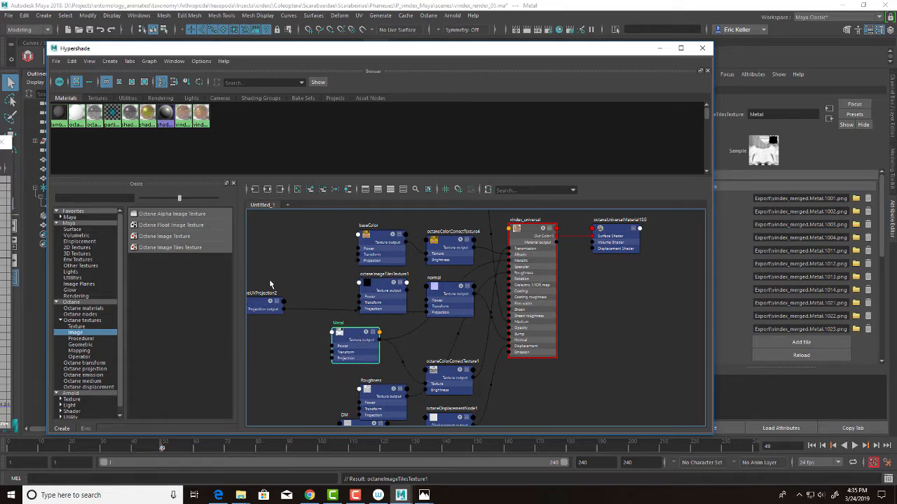
{"action": "middle_click_drag", "start_coordinate": [296, 269], "coordinate": [389, 251], "text": "alt"}
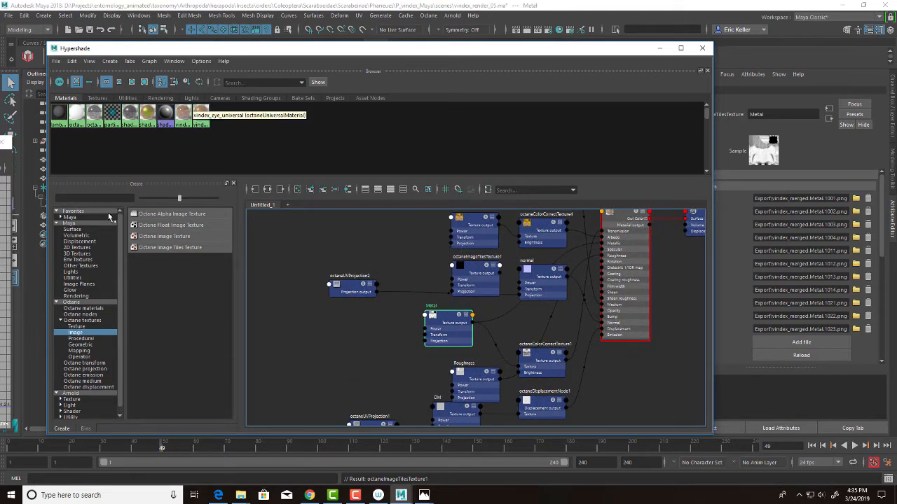
Create a standard Maya File texture node from the 2D textures
{"action": "left_click", "coordinate": [274, 284]}
{"action": "left_click", "coordinate": [79, 241]}
{"action": "left_click", "coordinate": [82, 247]}
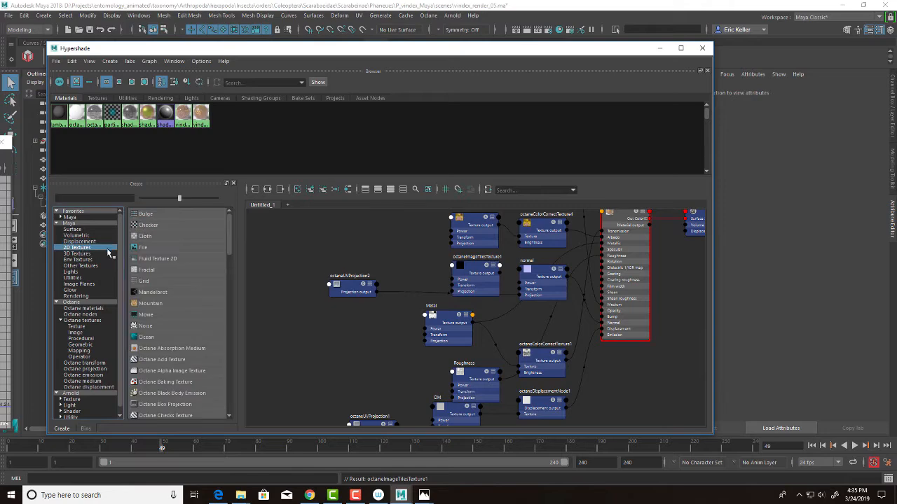
{"action": "left_click", "coordinate": [147, 248]}
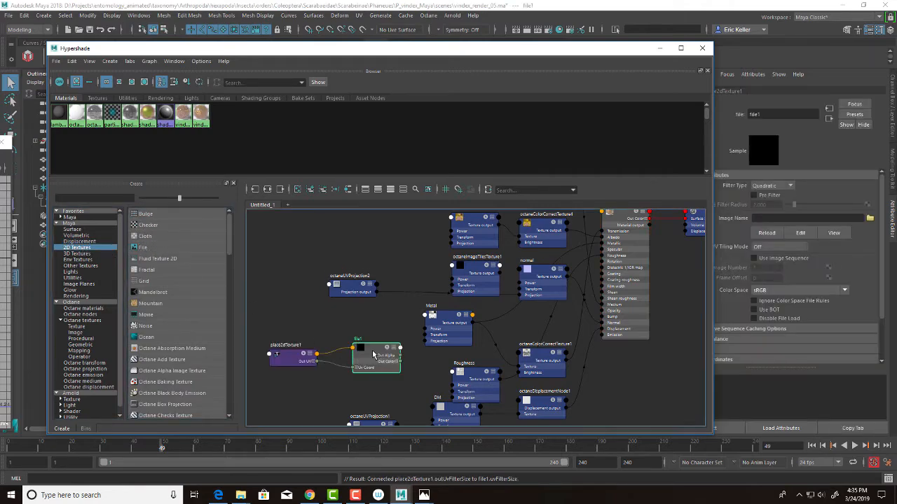
{"action": "left_click_drag", "start_coordinate": [511, 51], "coordinate": [459, 60]}
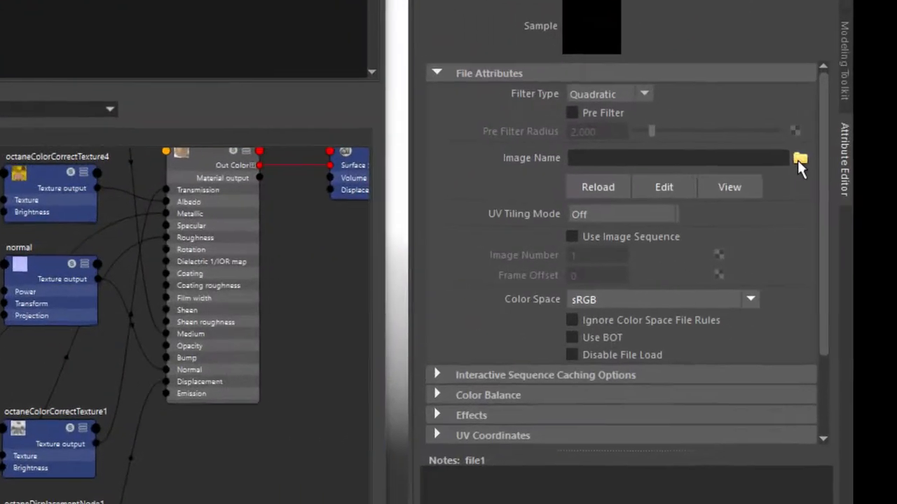
Load vindex_merged.BaseColor.1001.png into the File texture and set its UV tiling mode to UDIM (Mari)
{"action": "left_click", "coordinate": [799, 160]}
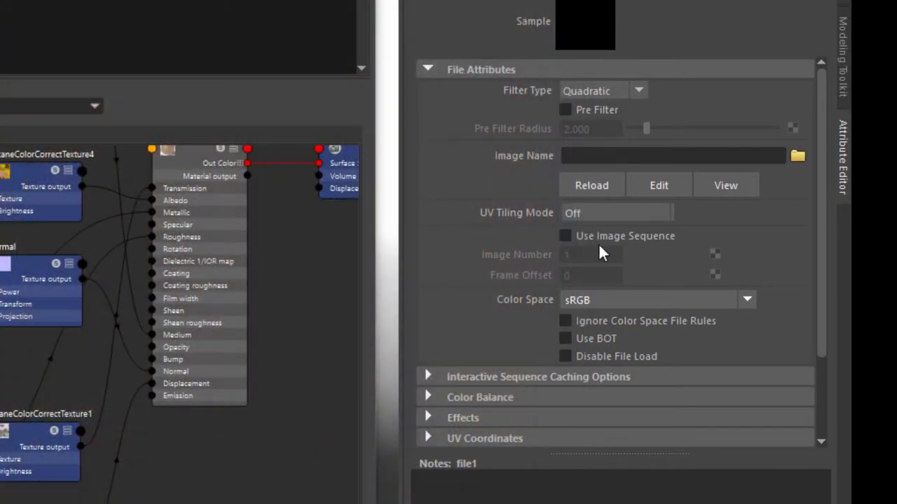
{"action": "left_click", "coordinate": [607, 213]}
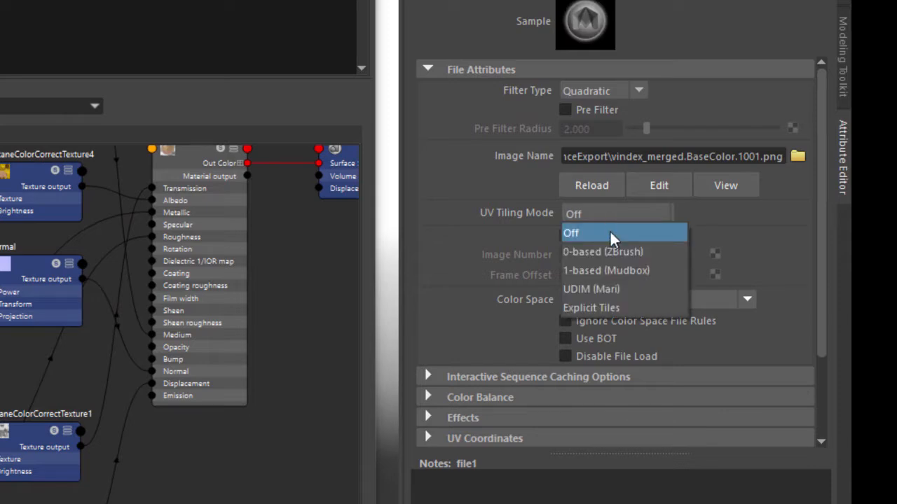
{"action": "left_click", "coordinate": [612, 288]}
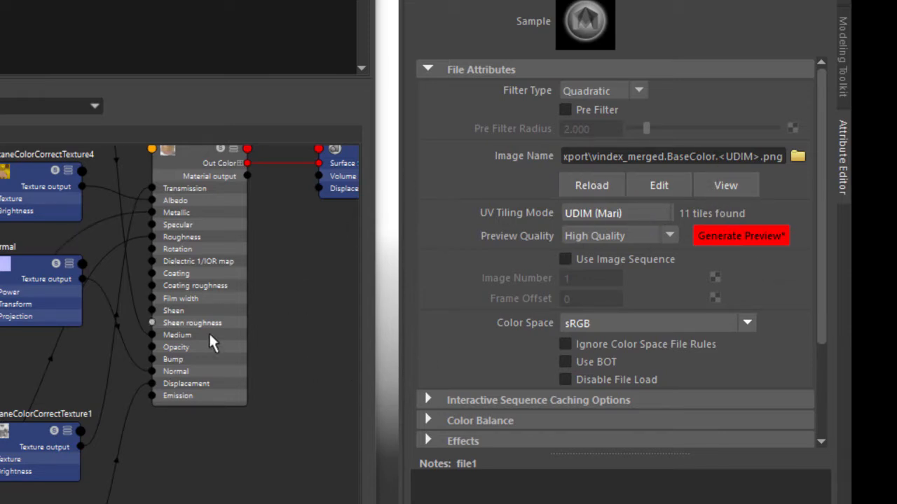
Check the color correction on the base color and the tile files listed in the baseColor node
{"action": "middle_click_drag", "start_coordinate": [43, 378], "coordinate": [35, 452], "text": "alt"}
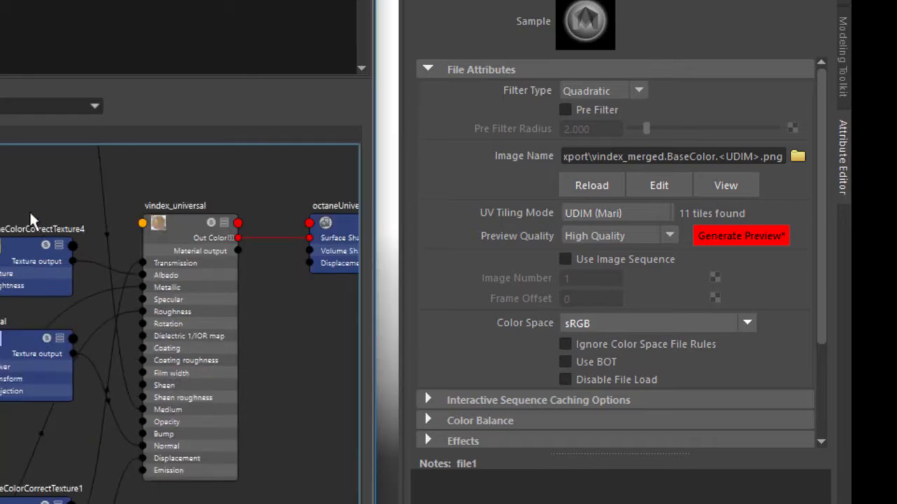
{"action": "left_click", "coordinate": [21, 255]}
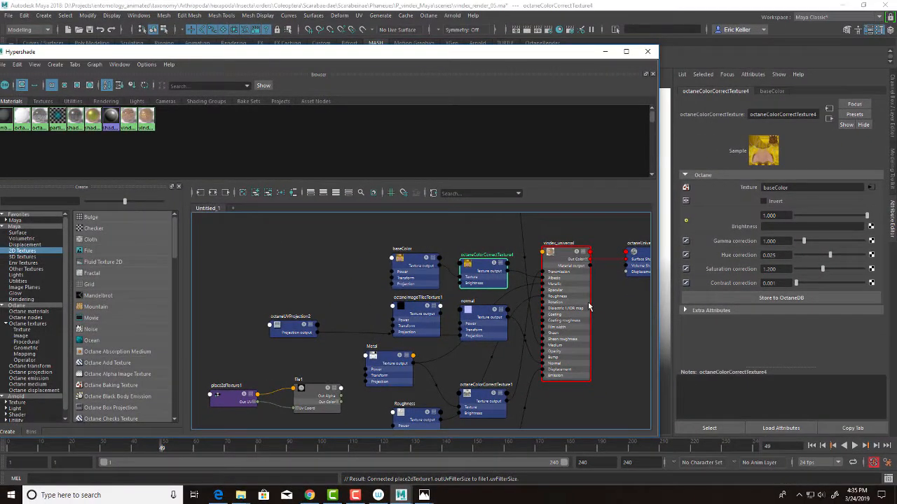
{"action": "left_click", "coordinate": [402, 272]}
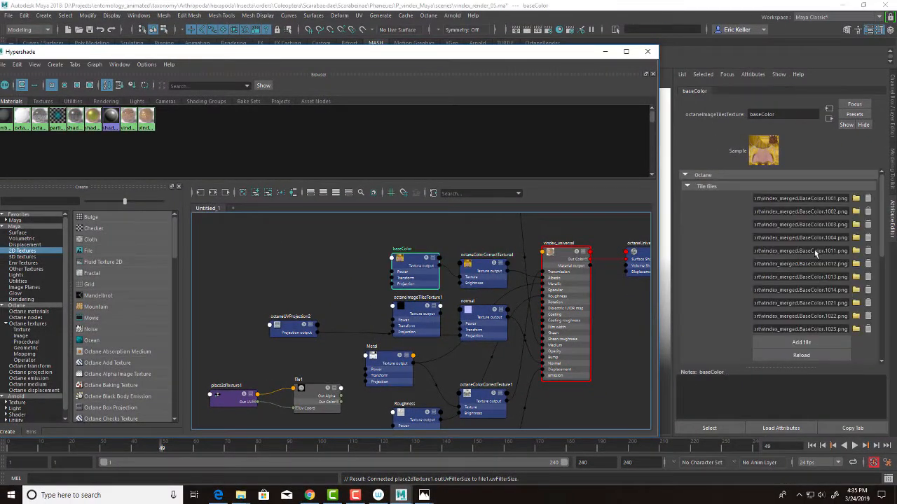
{"action": "middle_click_drag", "start_coordinate": [368, 369], "coordinate": [409, 321], "text": "alt"}
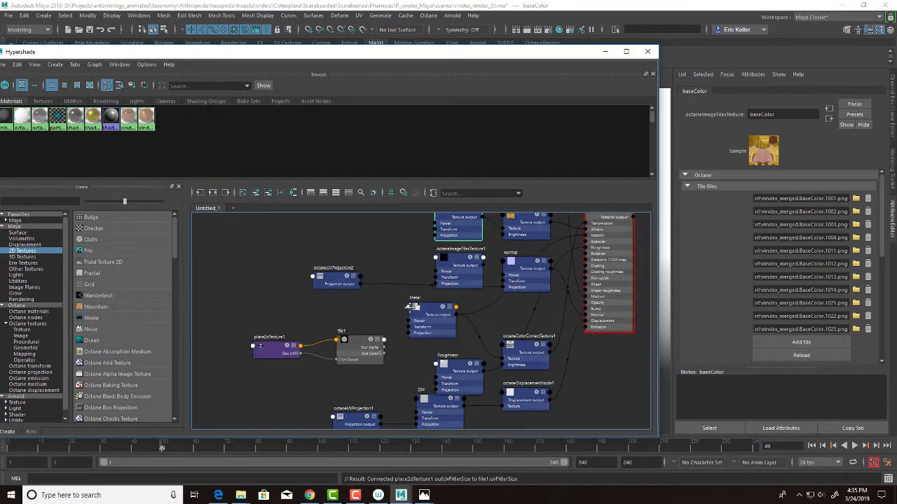
Delete the File texture node together with its place2dTexture node
{"action": "left_click", "coordinate": [365, 339]}
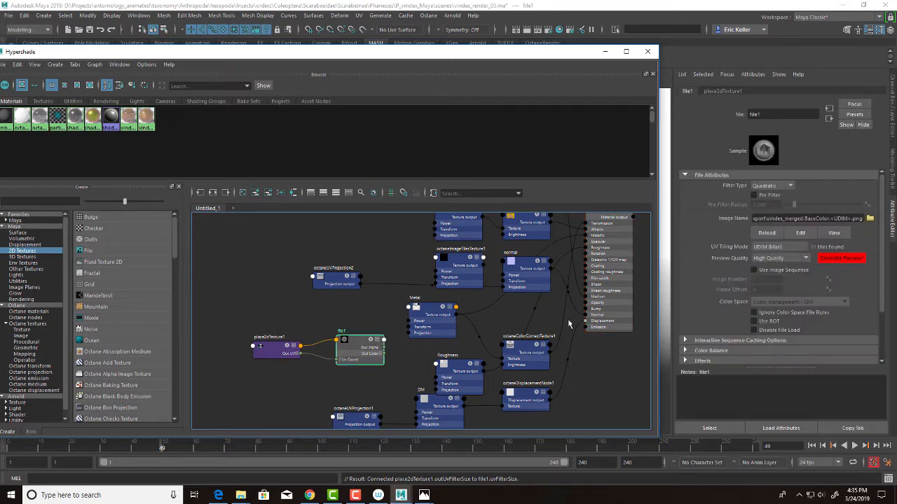
{"action": "left_click_drag", "start_coordinate": [221, 319], "coordinate": [344, 382]}
{"action": "key", "text": "Delete"}
Show the baseColor node's tile files again and reload them
{"action": "middle_click_drag", "start_coordinate": [522, 224], "coordinate": [483, 297], "text": "alt"}
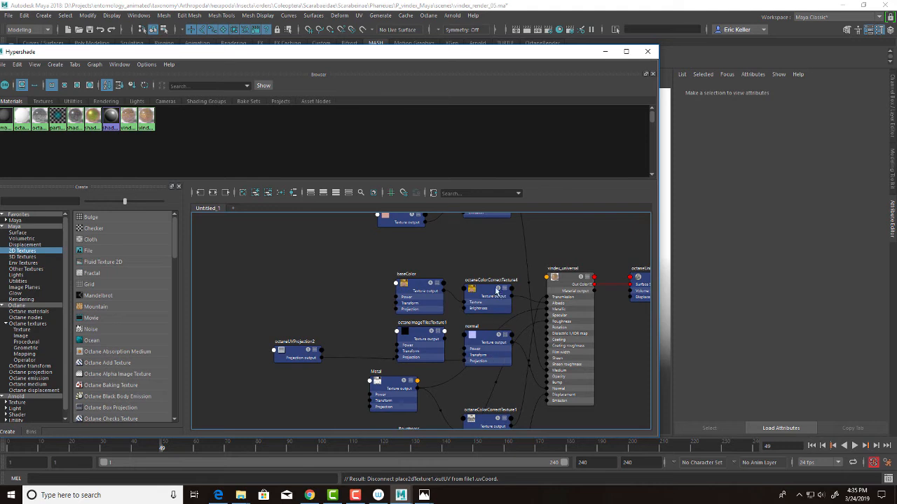
{"action": "left_click", "coordinate": [484, 297]}
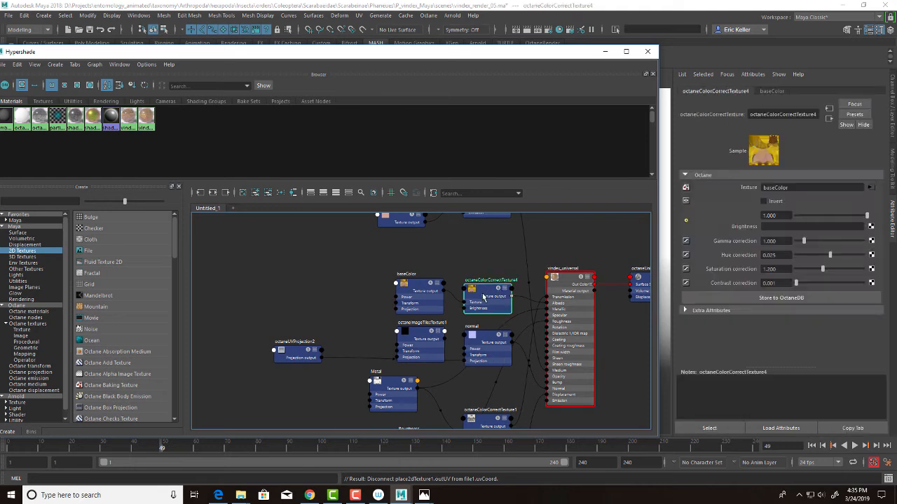
{"action": "left_click", "coordinate": [413, 297]}
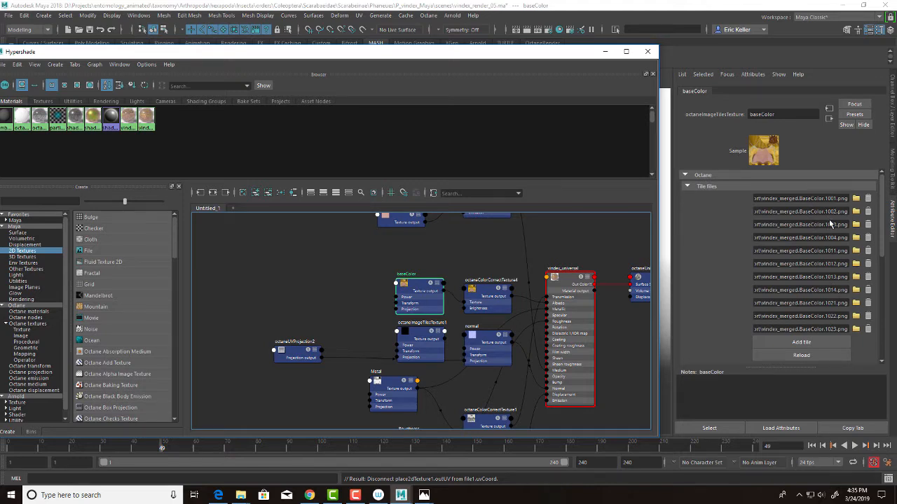
{"action": "left_click", "coordinate": [801, 357]}
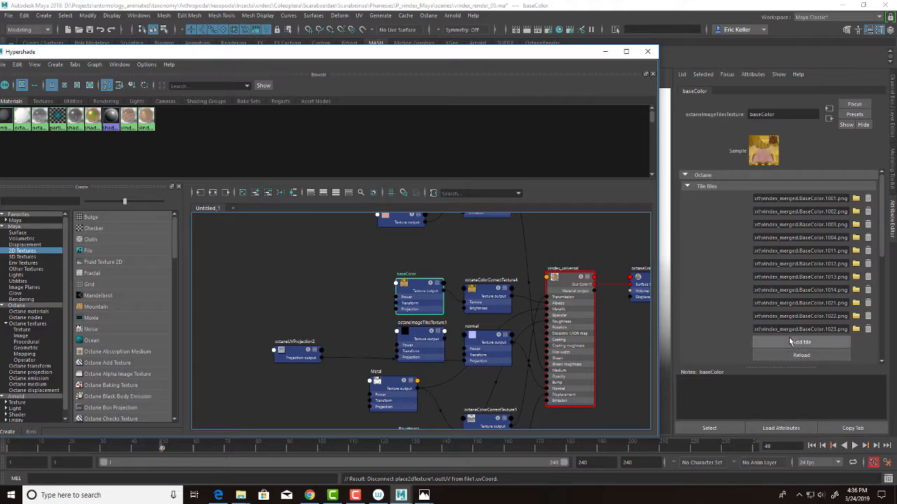
Switch the perspective viewport's renderer to Octane and review the baseColor grid size beside the rendered beetle
{"action": "left_click_drag", "start_coordinate": [532, 58], "coordinate": [53, 87]}
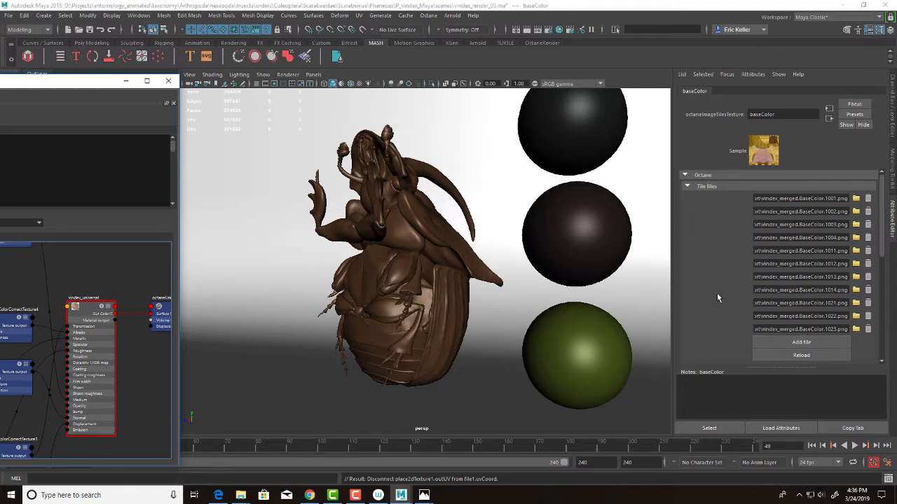
{"action": "left_click", "coordinate": [287, 74]}
{"action": "left_click", "coordinate": [303, 101]}
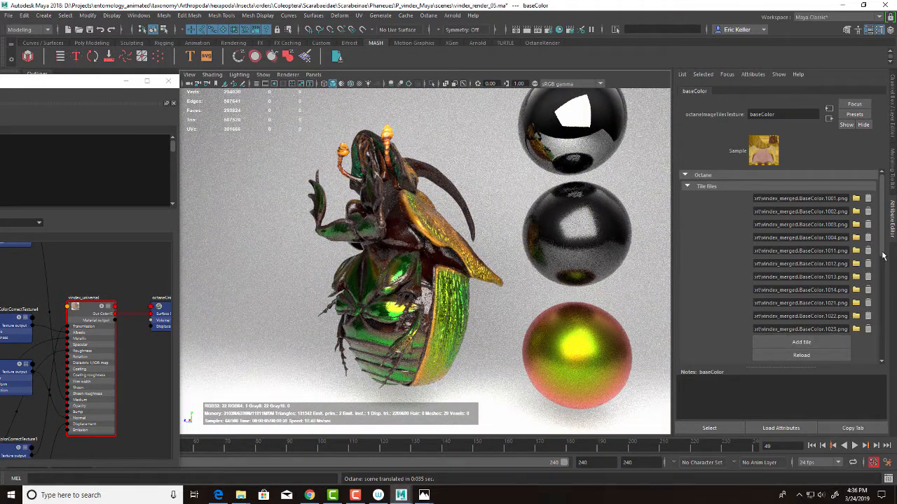
{"action": "scroll", "coordinate": [872, 265], "scroll_direction": "down", "scroll_amount": 3}
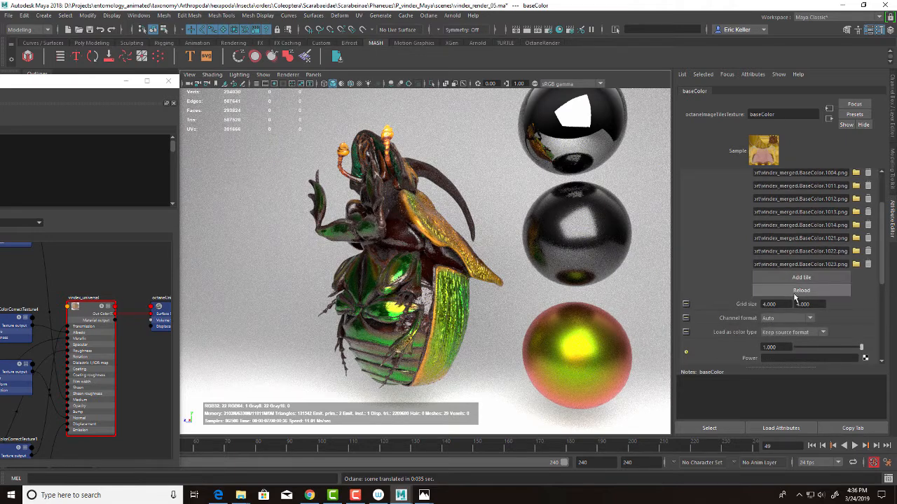
Review the baseColor tile files and the complete vindex_universal material network alongside the rendered beetle
{"action": "scroll", "coordinate": [883, 280], "scroll_direction": "up", "scroll_amount": 3}
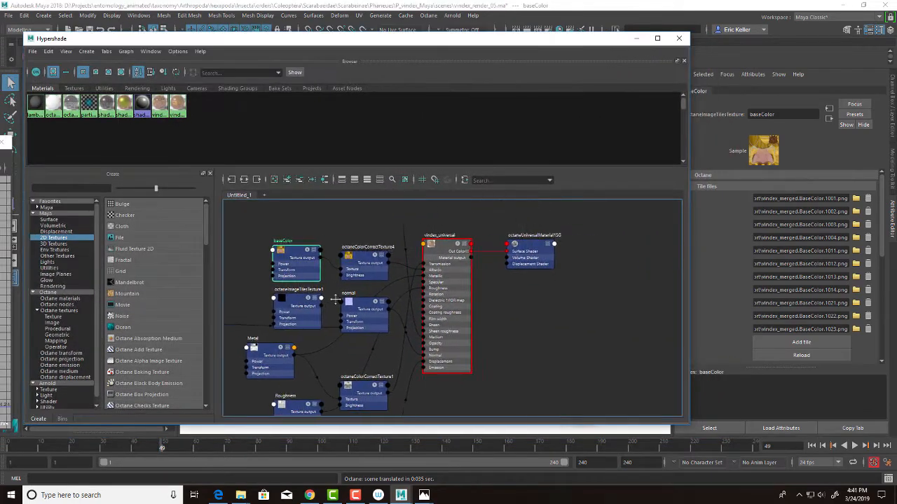
{"action": "scroll", "coordinate": [335, 300], "scroll_direction": "down", "scroll_amount": 5}
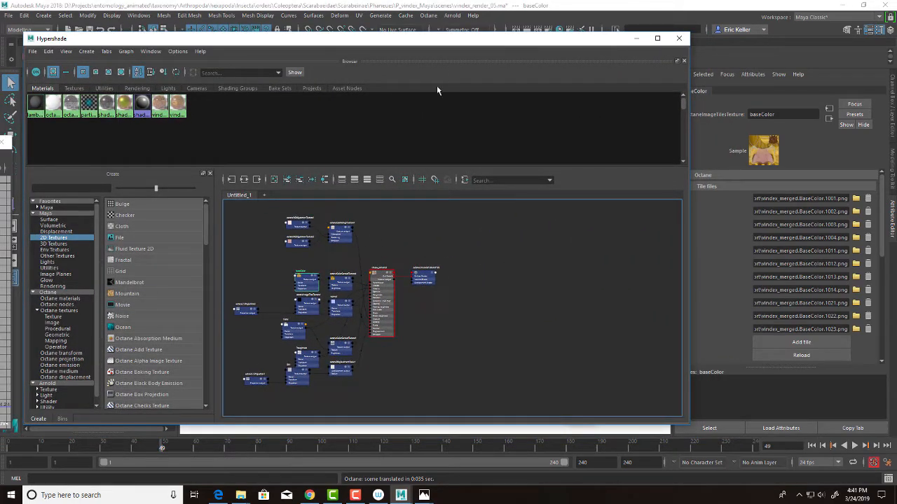
{"action": "left_click_drag", "start_coordinate": [449, 47], "coordinate": [111, 236]}
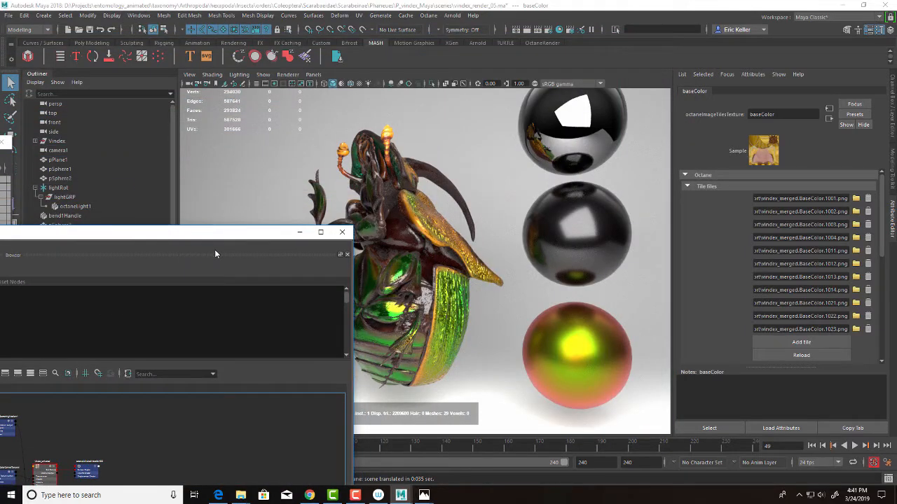
{"action": "left_click_drag", "start_coordinate": [223, 238], "coordinate": [801, 58]}
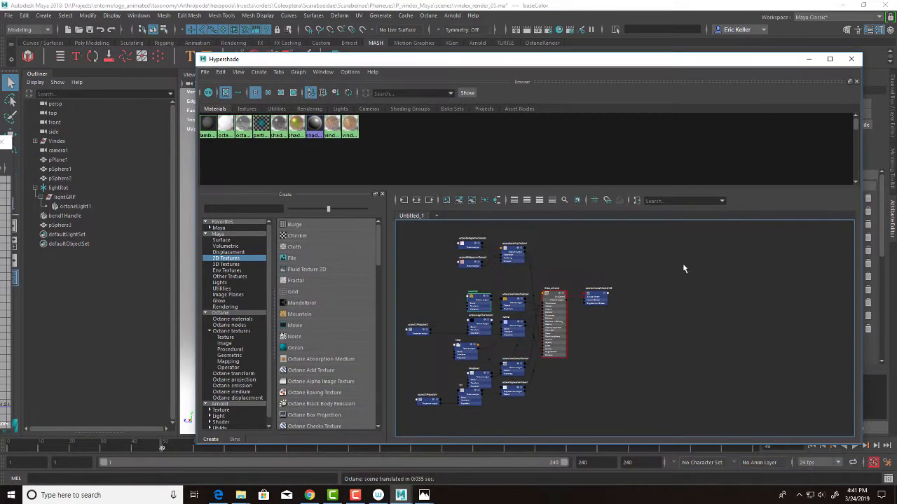
Create an Octane Universal Material in an empty graph area and assign it to the beetle groups vindex_1001 through vindex_1023
{"action": "middle_click_drag", "start_coordinate": [554, 256], "coordinate": [420, 294], "text": "alt"}
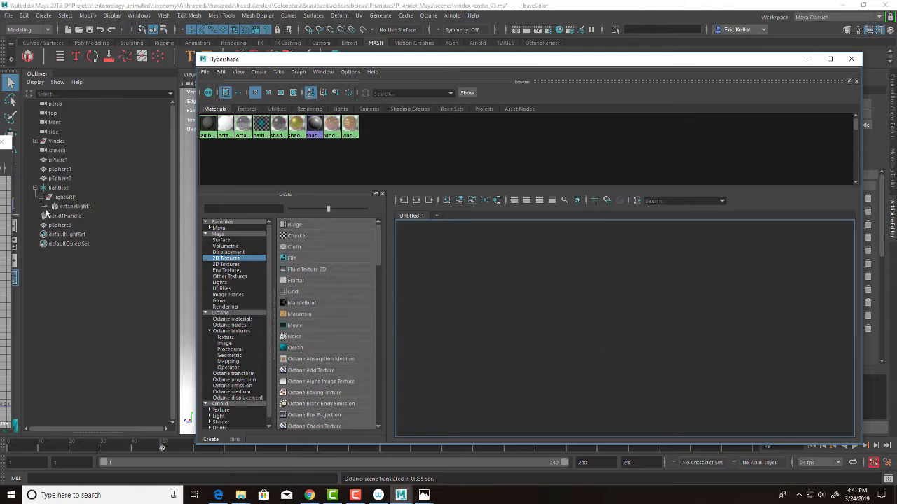
{"action": "left_click", "coordinate": [35, 141]}
{"action": "left_click", "coordinate": [67, 150]}
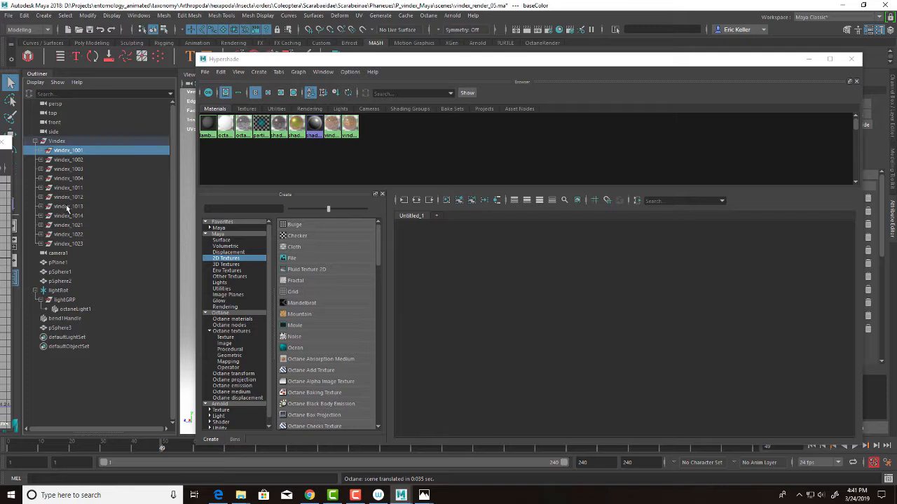
{"action": "left_click", "coordinate": [470, 284]}
{"action": "left_click", "coordinate": [238, 320]}
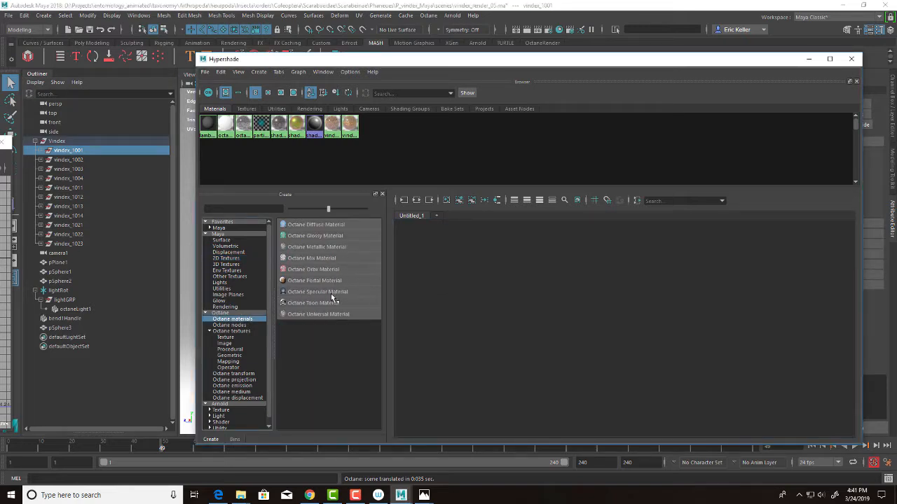
{"action": "left_click", "coordinate": [319, 314]}
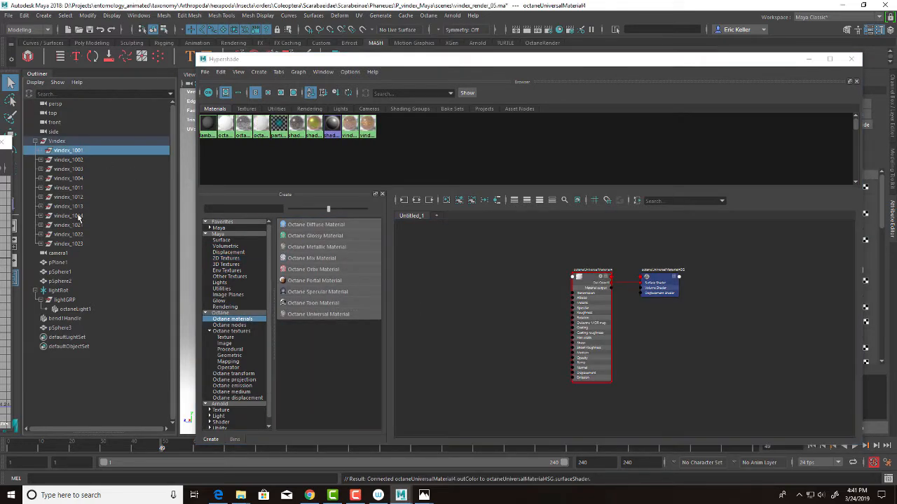
{"action": "left_click", "coordinate": [85, 243], "text": "shift"}
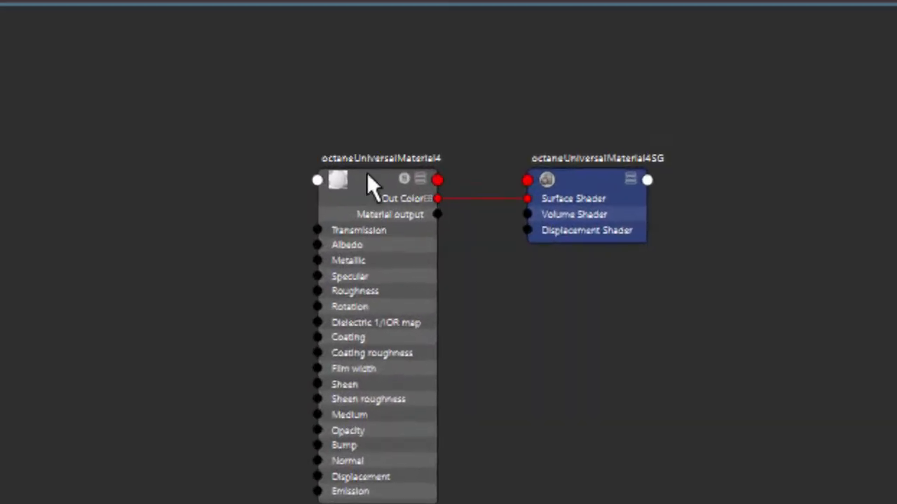
{"action": "right_click_drag", "start_coordinate": [366, 172], "coordinate": [370, 108]}
Rename the new universal material node as newUniversalMat
{"action": "scroll", "coordinate": [274, 145], "scroll_direction": "up", "scroll_amount": 2}
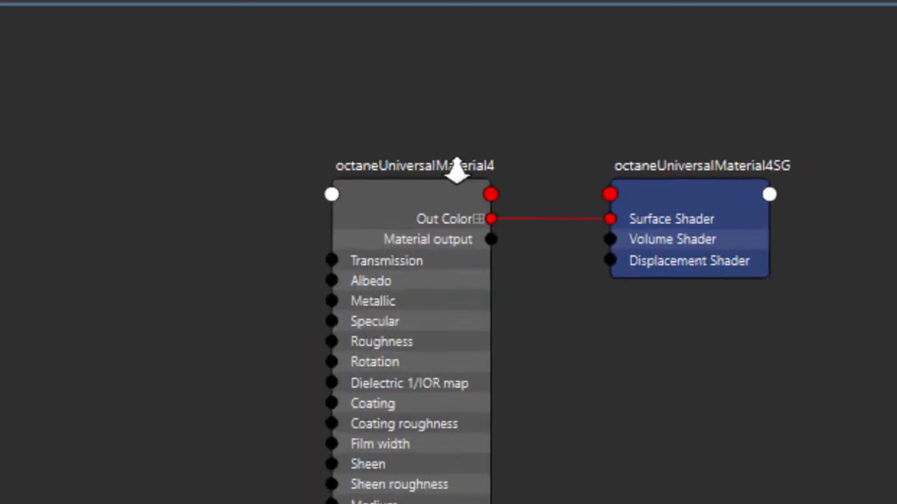
{"action": "right_click_drag", "start_coordinate": [457, 171], "coordinate": [663, 214], "text": "alt"}
{"action": "middle_click_drag", "start_coordinate": [663, 214], "coordinate": [493, 86], "text": "alt"}
{"action": "double_click", "coordinate": [461, 66]}
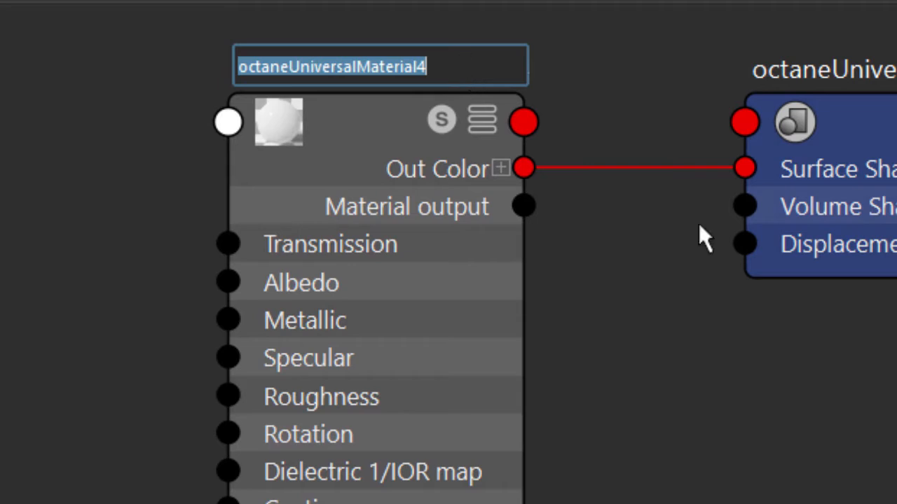
{"action": "type", "text": "new"}
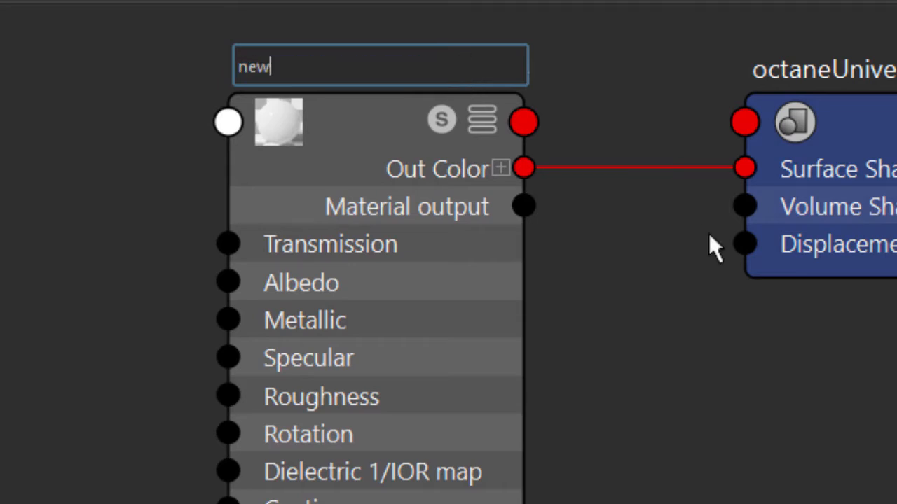
{"action": "type", "text": "Universal"}
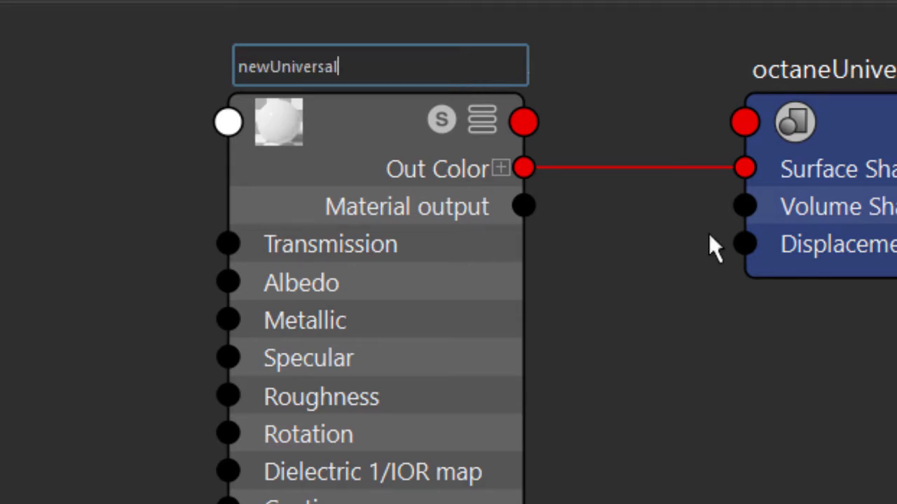
{"action": "type", "text": "Mat"}
{"action": "key", "text": "Return"}
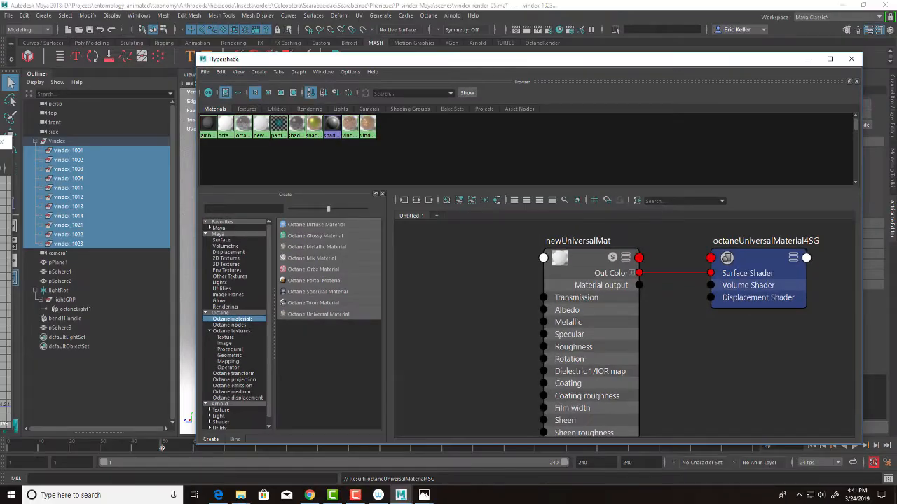
Set newUniversalMat's albedo to a medium gray and its roughness to 0.239, keeping the rendered beetle in view
{"action": "left_click_drag", "start_coordinate": [738, 63], "coordinate": [127, 120]}
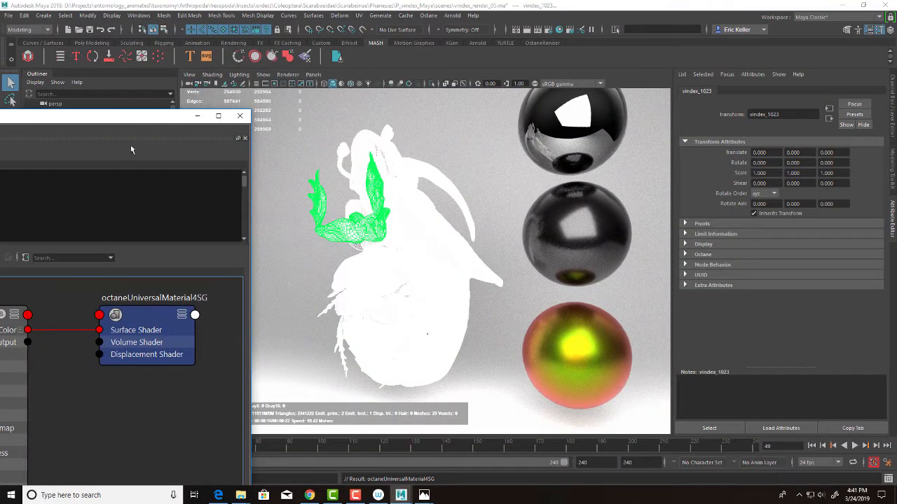
{"action": "left_click", "coordinate": [122, 380]}
{"action": "left_click_drag", "start_coordinate": [125, 120], "coordinate": [0, 148]}
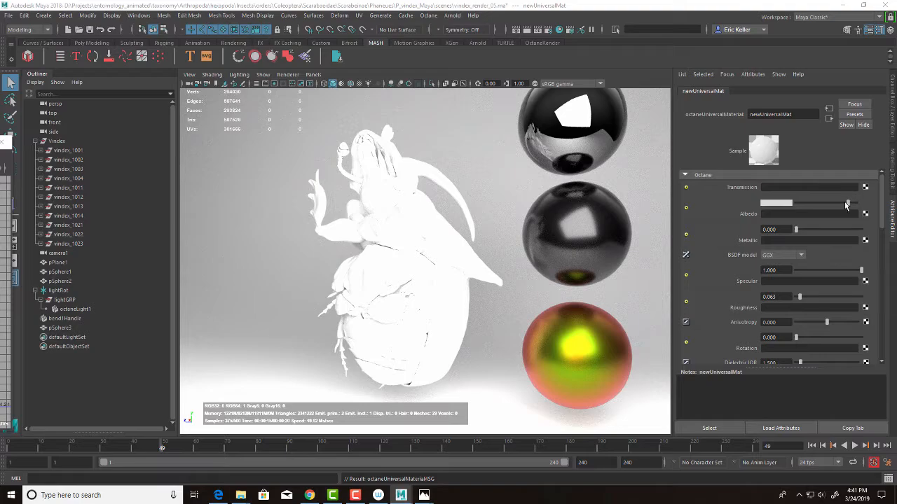
{"action": "left_click_drag", "start_coordinate": [847, 204], "coordinate": [821, 204]}
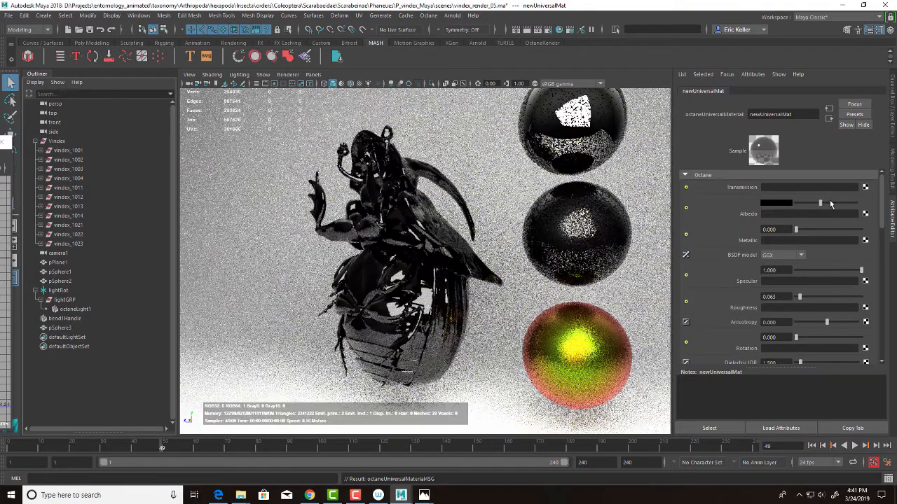
{"action": "left_click", "coordinate": [830, 204]}
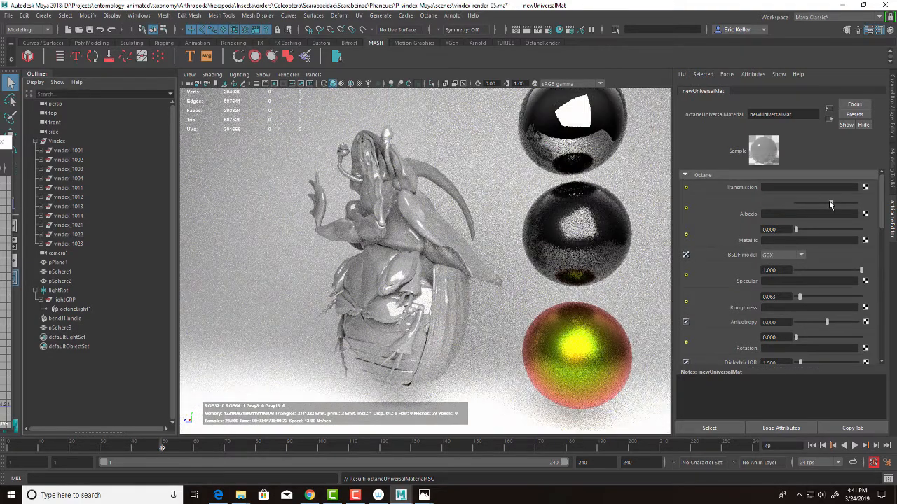
{"action": "left_click_drag", "start_coordinate": [831, 204], "coordinate": [832, 203]}
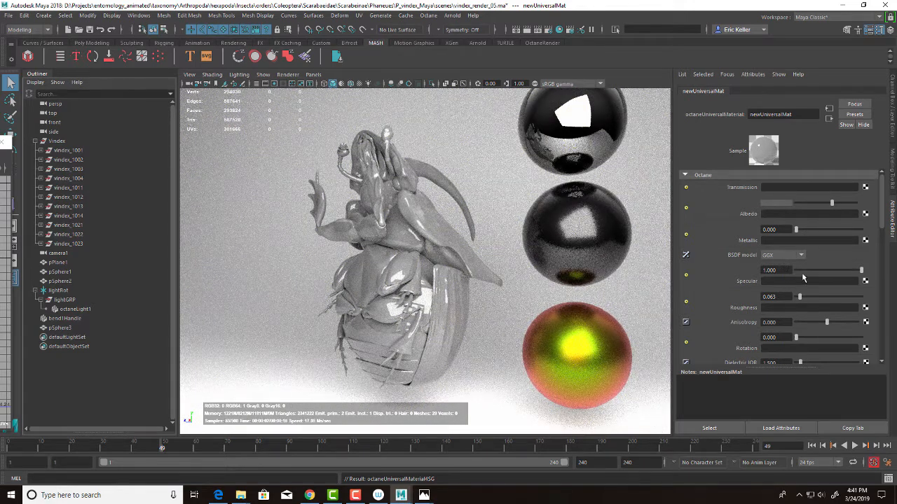
{"action": "left_click_drag", "start_coordinate": [799, 297], "coordinate": [811, 298]}
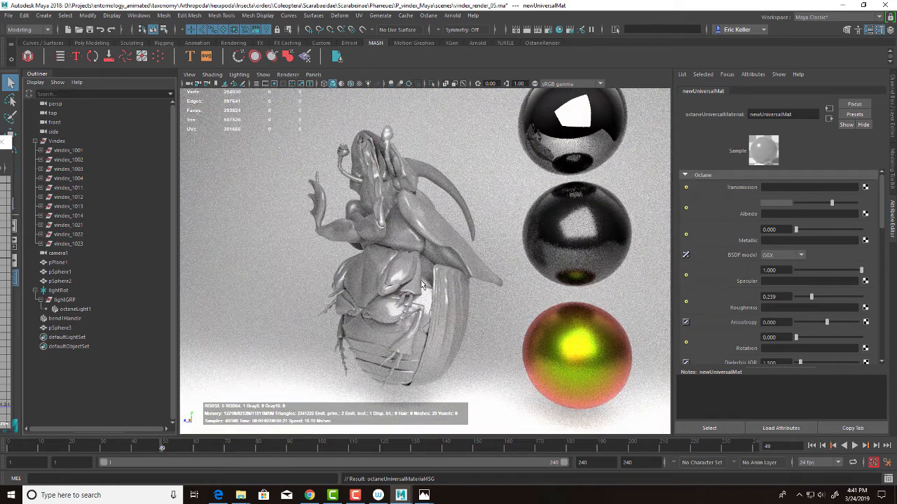
{"action": "left_click", "coordinate": [831, 204]}
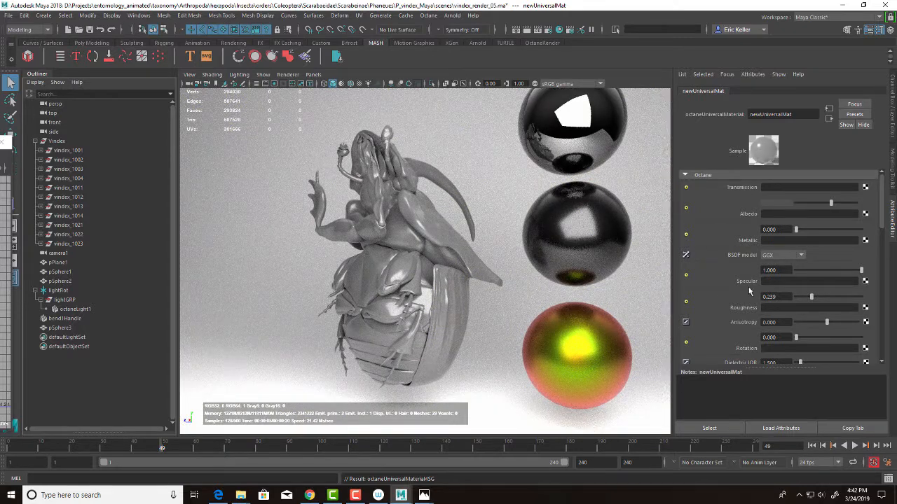
Check the OpenSubD level among the shape attributes of vindex_pronotum_GEO in the vindex_1001 group
{"action": "left_click_drag", "start_coordinate": [881, 219], "coordinate": [881, 263]}
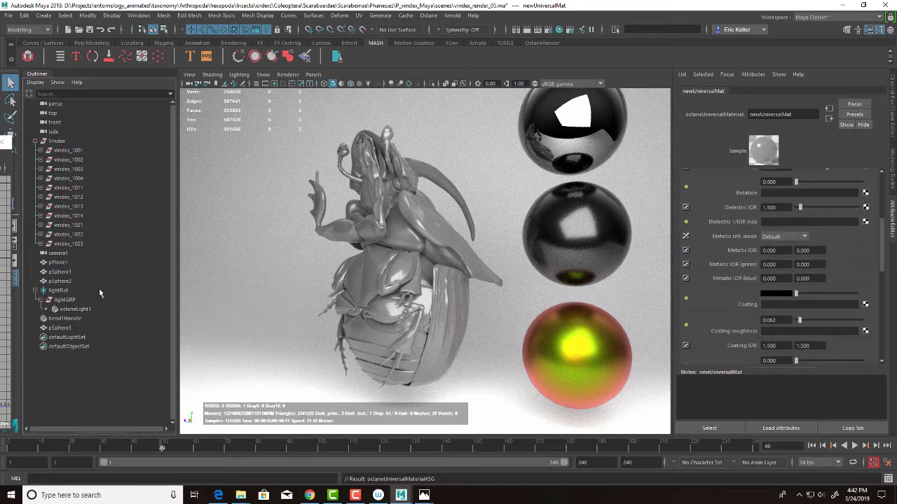
{"action": "left_click", "coordinate": [40, 150]}
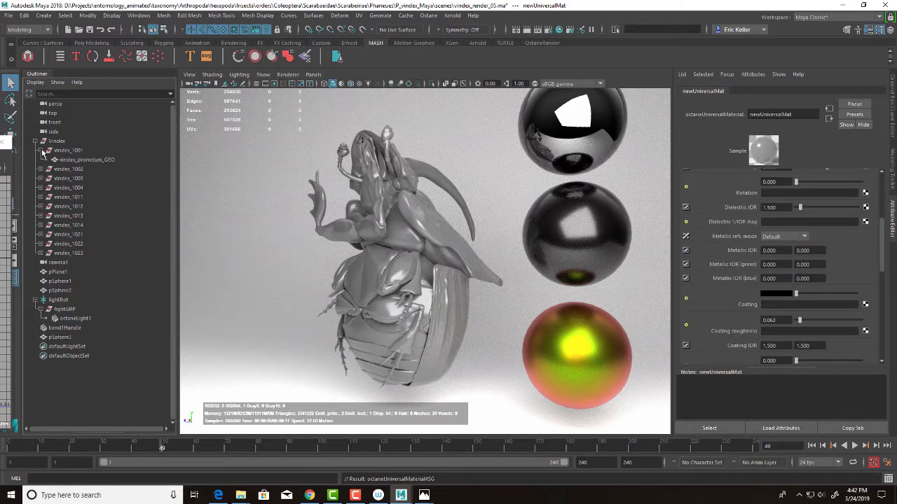
{"action": "left_click", "coordinate": [78, 160]}
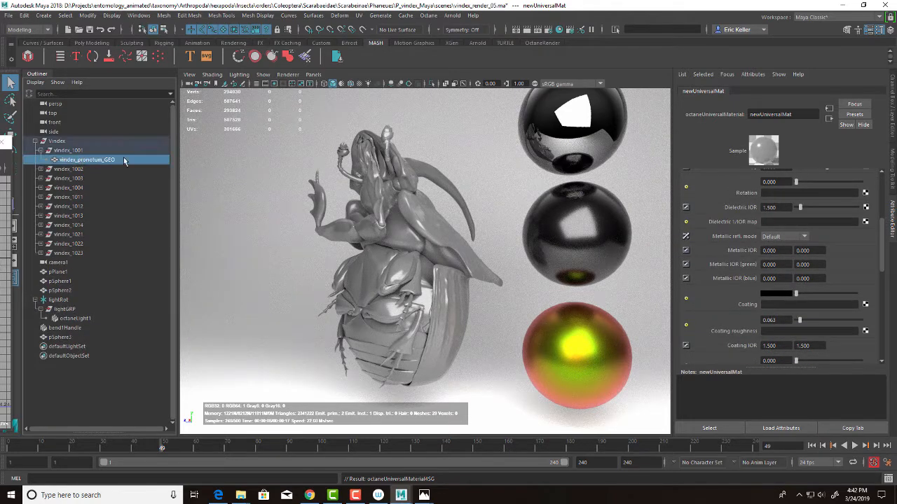
{"action": "left_click", "coordinate": [894, 133]}
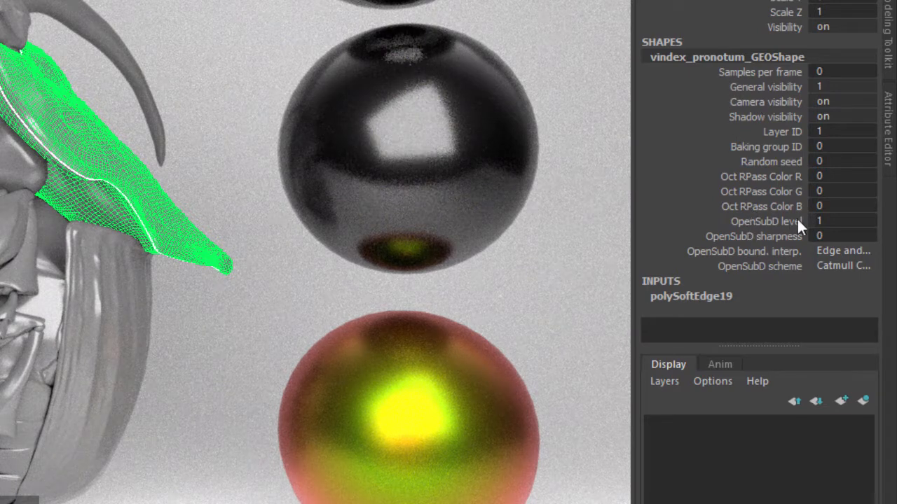
{"action": "left_click", "coordinate": [818, 220]}
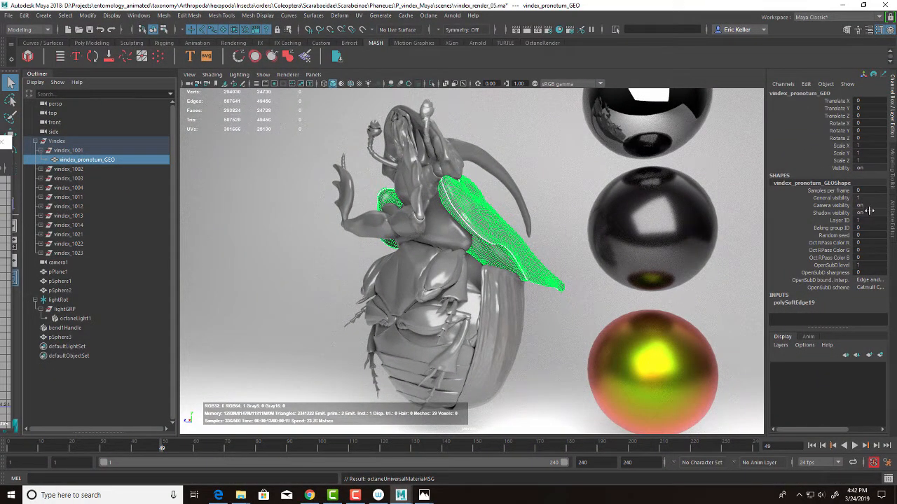
{"action": "left_click", "coordinate": [892, 209]}
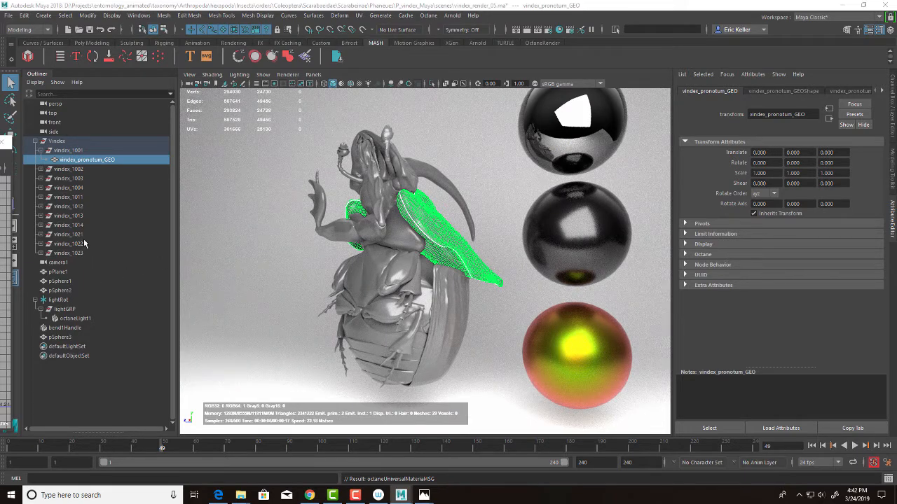
Show the octaneKernel1 render settings and review the Path Trace kernel type, maximum samples and adaptive sampling options
{"action": "left_click", "coordinate": [138, 16]}
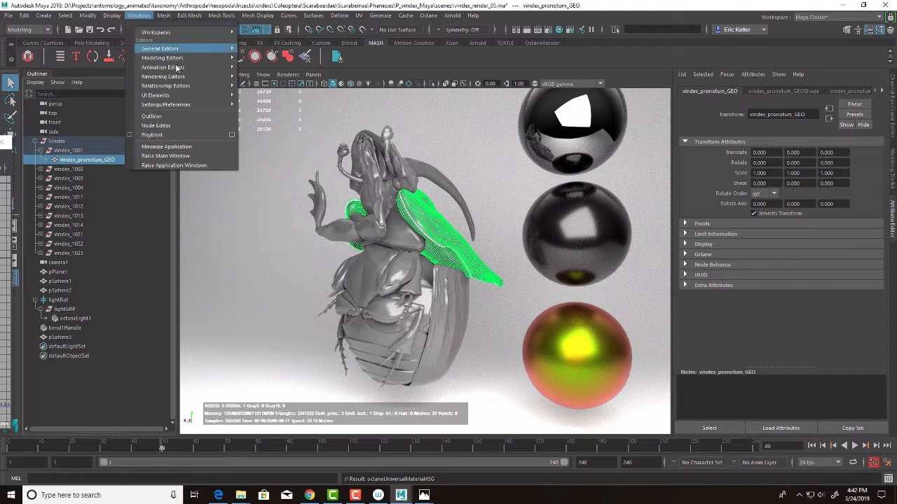
{"action": "mouse_move", "coordinate": [172, 77]}
{"action": "left_click", "coordinate": [273, 96]}
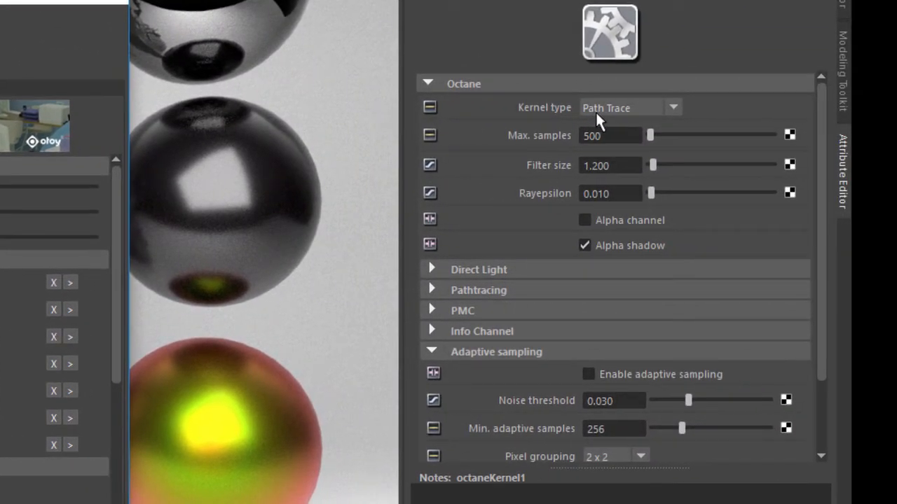
{"action": "left_click", "coordinate": [598, 117]}
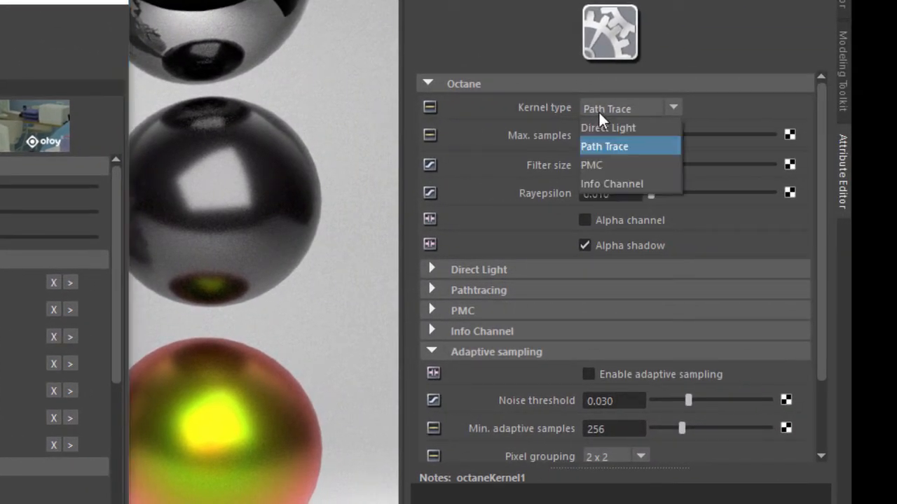
{"action": "left_click", "coordinate": [626, 152]}
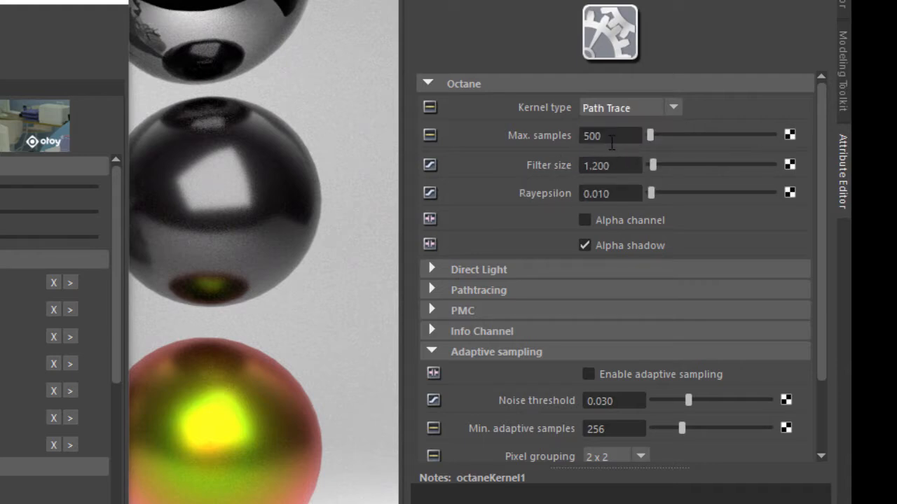
{"action": "double_click", "coordinate": [611, 135]}
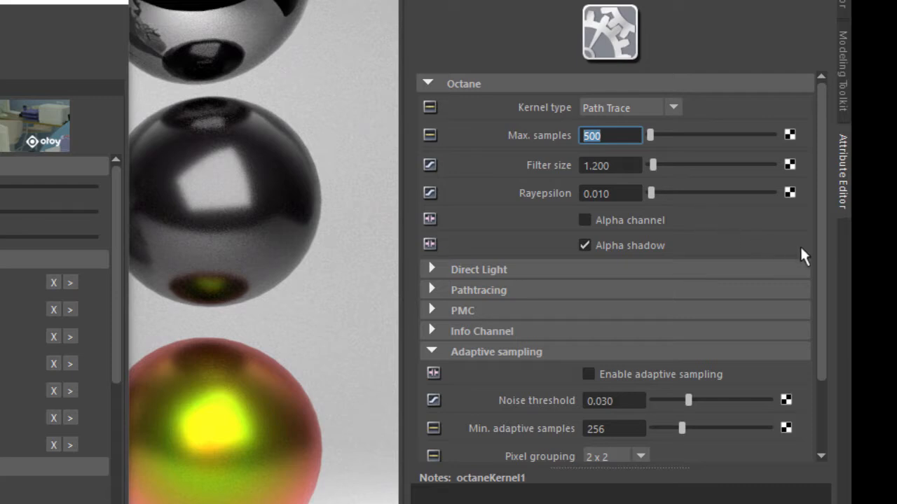
{"action": "left_click_drag", "start_coordinate": [821, 243], "coordinate": [821, 307]}
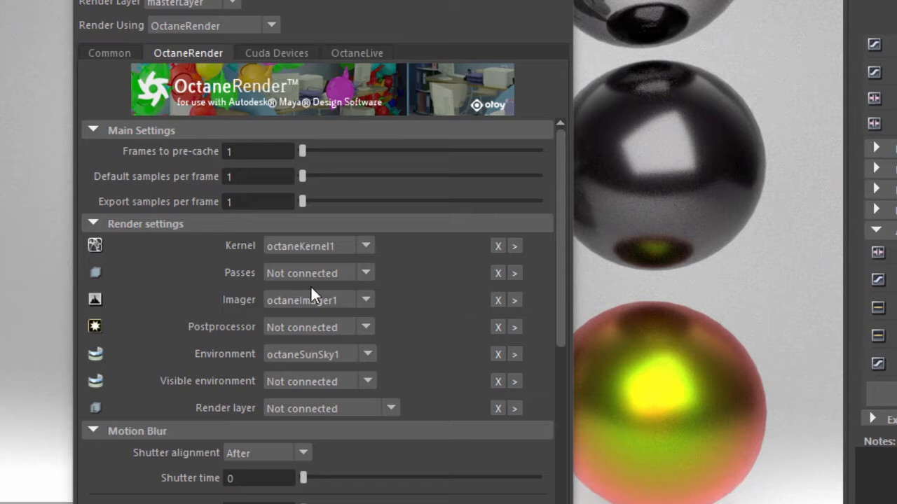
Show the octaneImager1 settings and review the hot pixel removal and Spectral AI denoiser options
{"action": "left_click", "coordinate": [515, 302]}
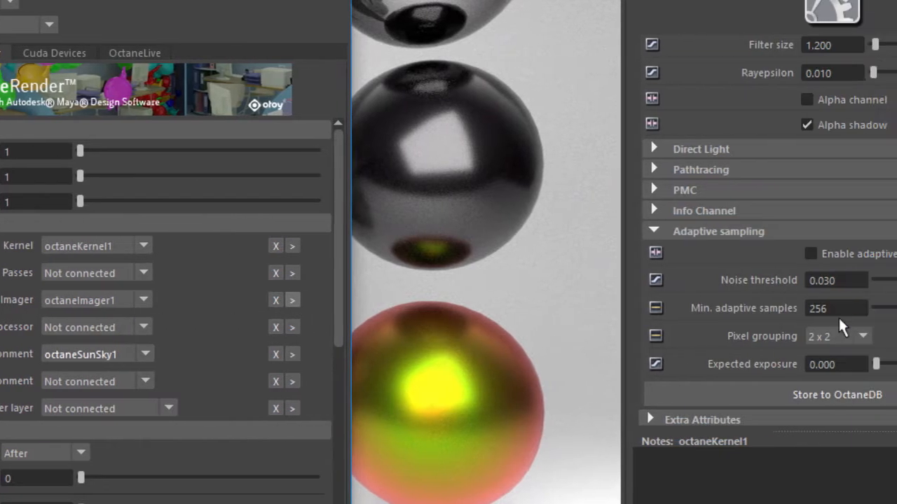
{"action": "left_click_drag", "start_coordinate": [821, 165], "coordinate": [821, 287]}
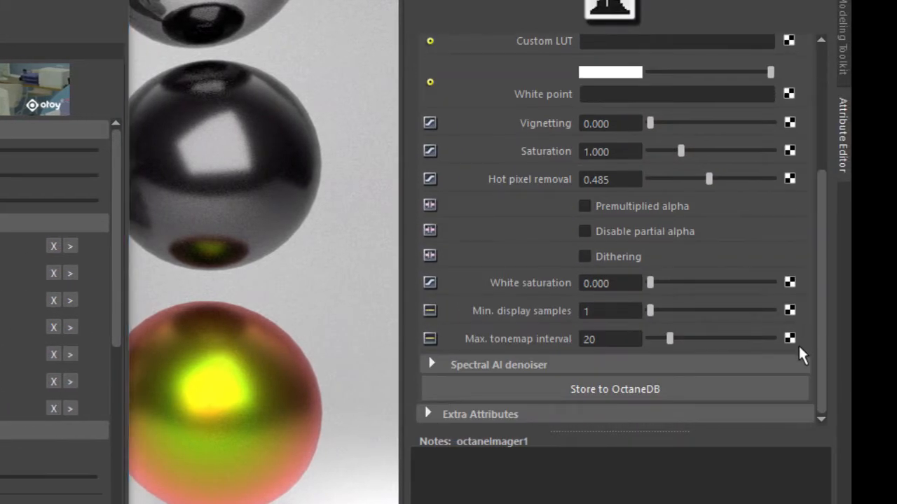
{"action": "left_click", "coordinate": [431, 366]}
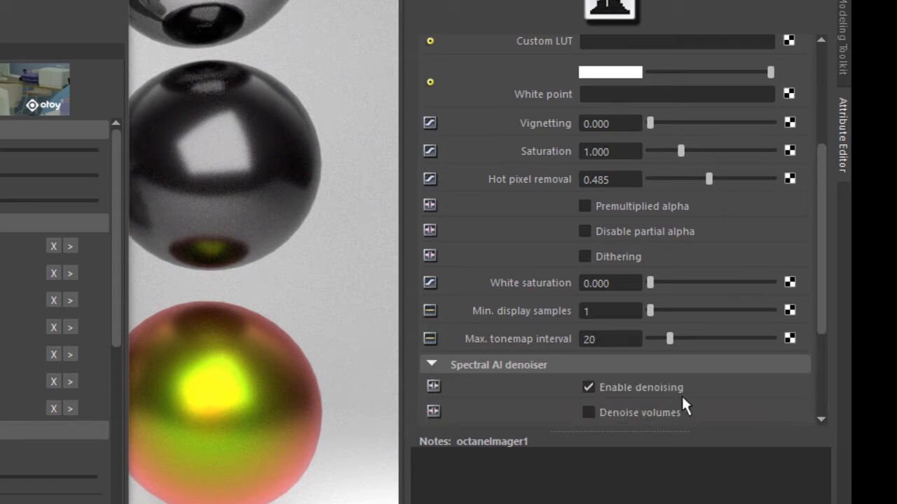
{"action": "left_click_drag", "start_coordinate": [821, 321], "coordinate": [818, 407]}
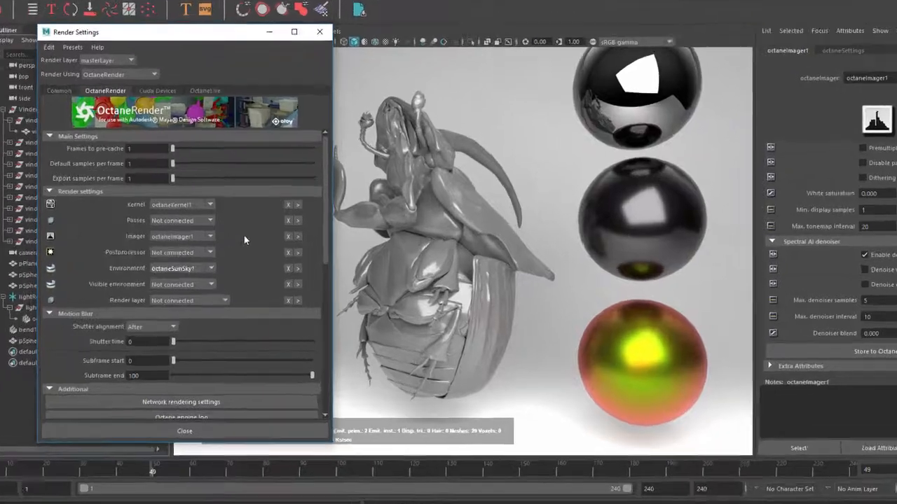
Assign octanePasses1 as the render passes, show its attributes and close the render settings
{"action": "left_click", "coordinate": [186, 234]}
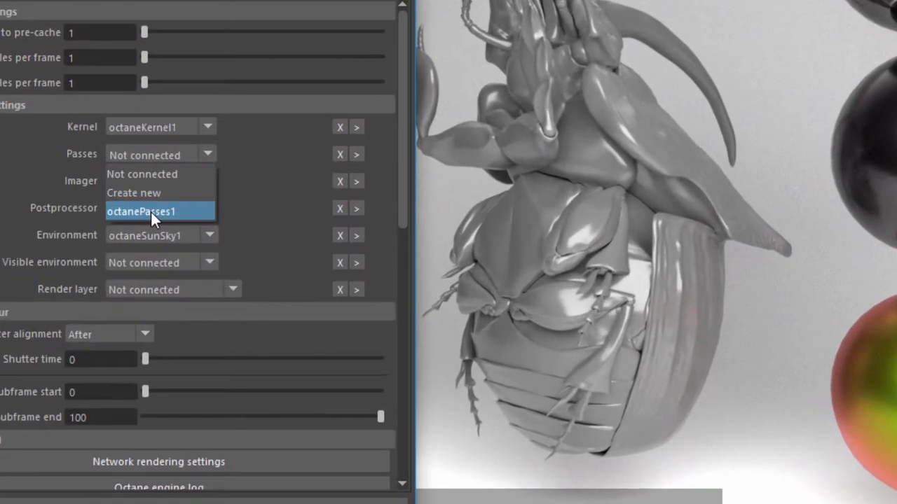
{"action": "left_click", "coordinate": [185, 263]}
{"action": "left_click", "coordinate": [355, 154]}
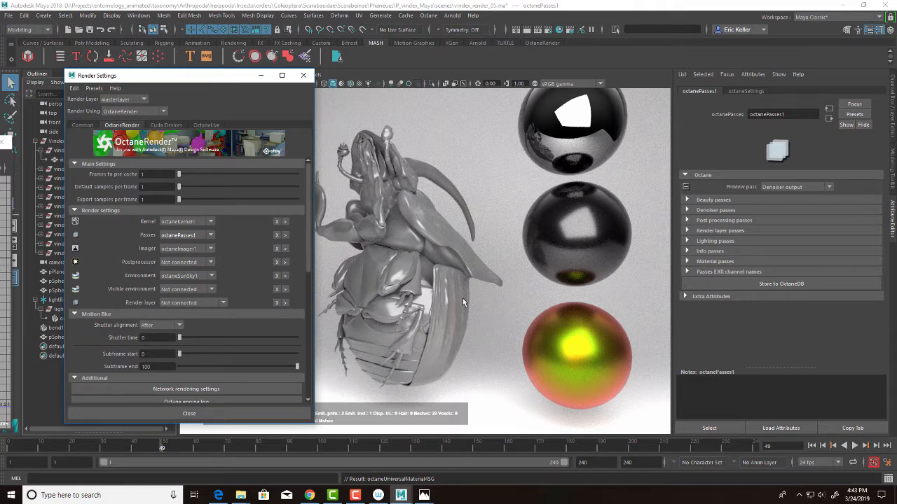
{"action": "left_click", "coordinate": [303, 75]}
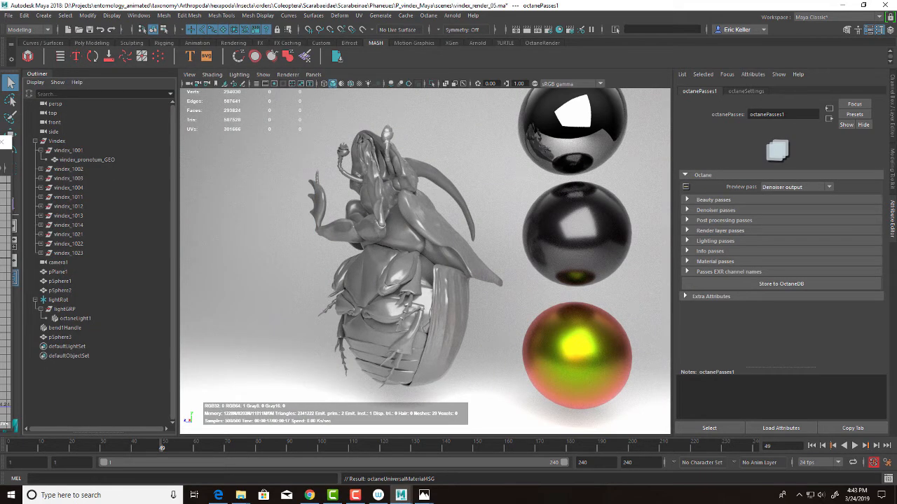
Bring the Hypershade back and attach a new Octane Displacement Node to newUniversalMat's displacement attribute
{"action": "left_click_drag", "start_coordinate": [0, 146], "coordinate": [529, 62]}
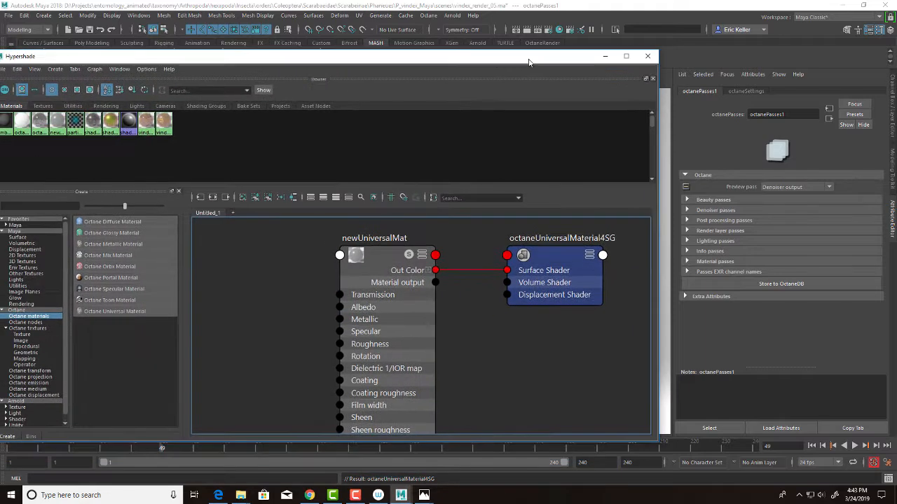
{"action": "middle_click_drag", "start_coordinate": [296, 269], "coordinate": [364, 244], "text": "alt"}
{"action": "right_click_drag", "start_coordinate": [395, 275], "coordinate": [331, 283], "text": "alt"}
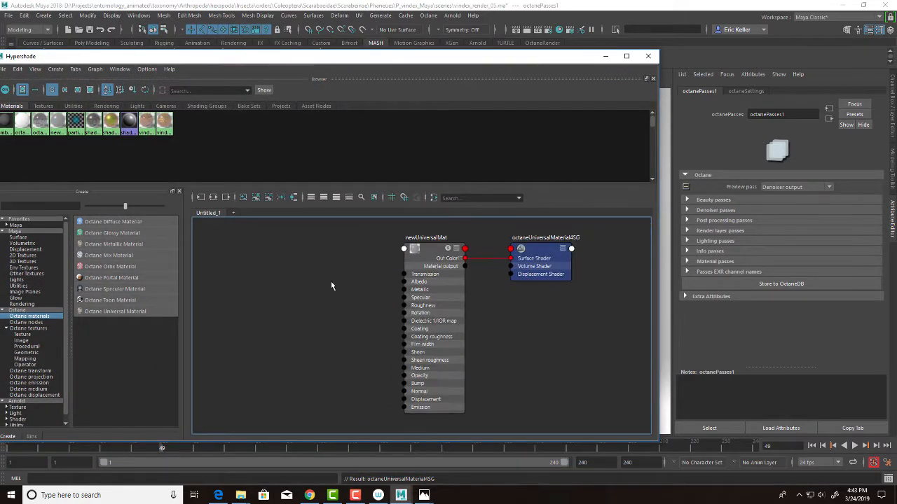
{"action": "left_click", "coordinate": [431, 253]}
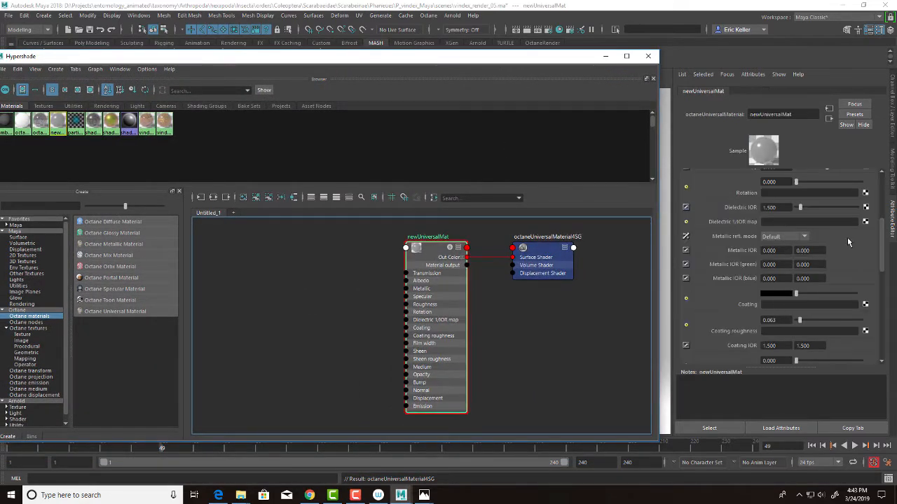
{"action": "left_click_drag", "start_coordinate": [882, 239], "coordinate": [860, 306]}
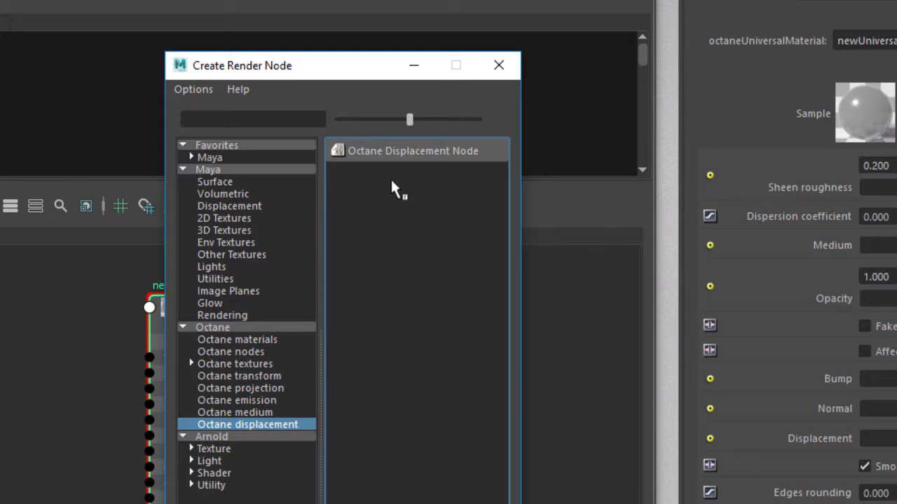
{"action": "left_click", "coordinate": [419, 150]}
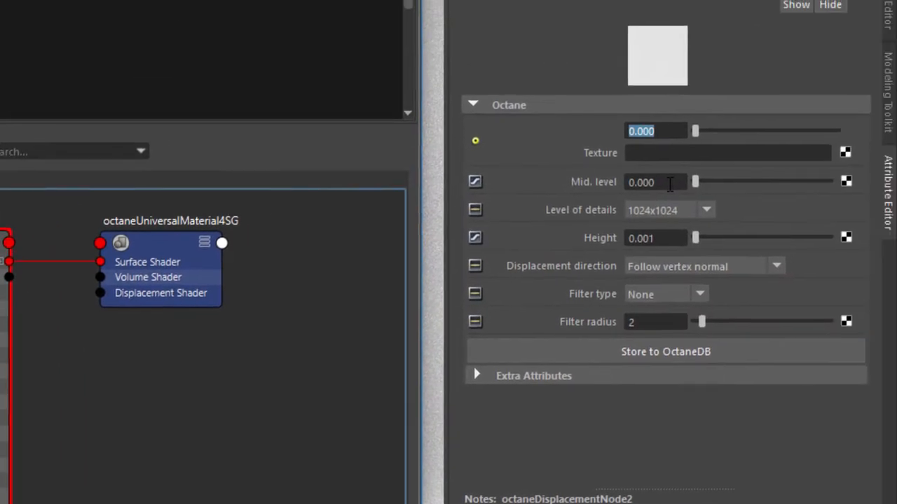
Set the new displacement node's mid level to 0.5 and its level of details to 4096x4096
{"action": "left_click_drag", "start_coordinate": [667, 184], "coordinate": [450, 186]}
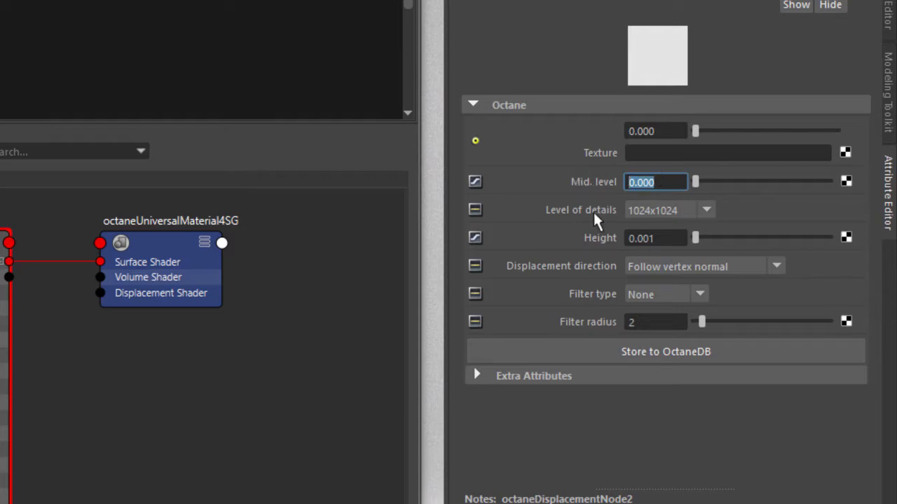
{"action": "type", "text": ".5"}
{"action": "key", "text": "Return"}
{"action": "left_click", "coordinate": [647, 210]}
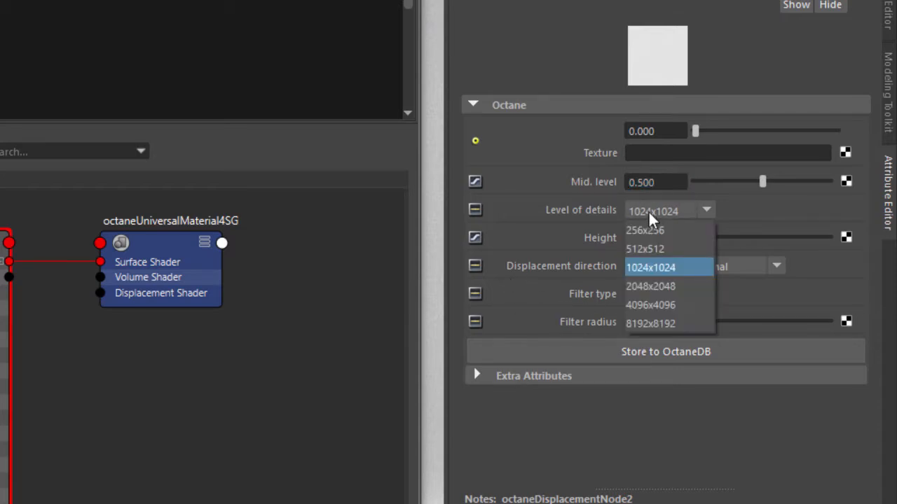
{"action": "left_click", "coordinate": [635, 306]}
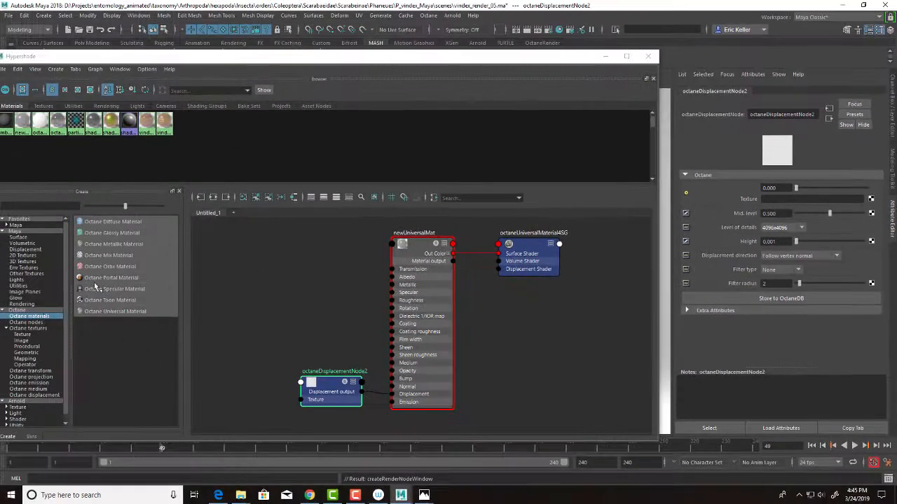
Create an Octane Image Tiles Texture, place it beside octaneDisplacementNode2 and expand its tile files
{"action": "left_click", "coordinate": [31, 340]}
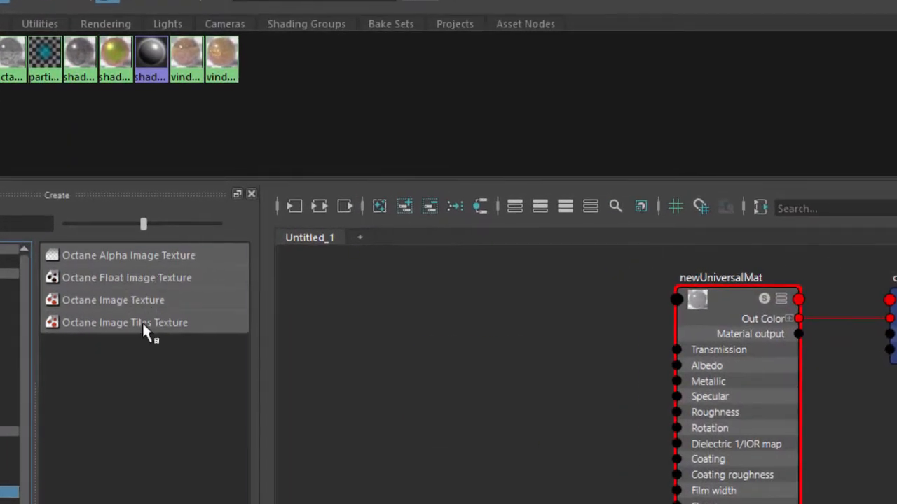
{"action": "left_click", "coordinate": [141, 306]}
{"action": "left_click_drag", "start_coordinate": [448, 390], "coordinate": [384, 408]}
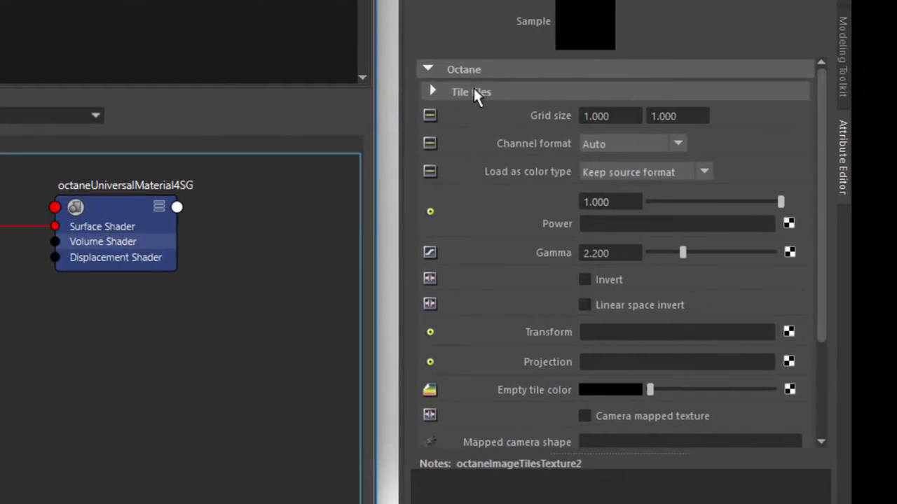
{"action": "left_click", "coordinate": [435, 92]}
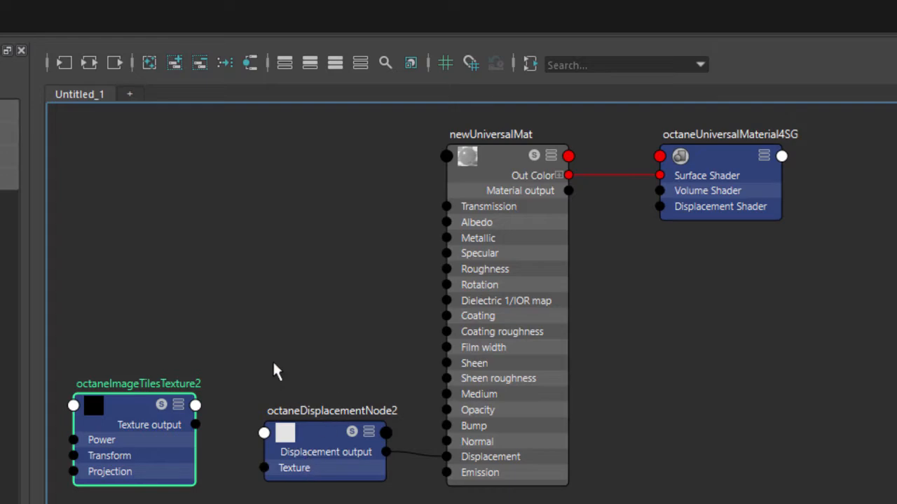
Move the existing DM texture and its octaneUVProjection1 node out of the original beetle network toward the new material
{"action": "scroll", "coordinate": [274, 371], "scroll_direction": "down", "scroll_amount": 8}
{"action": "middle_click_drag", "start_coordinate": [266, 266], "coordinate": [516, 336], "text": "alt"}
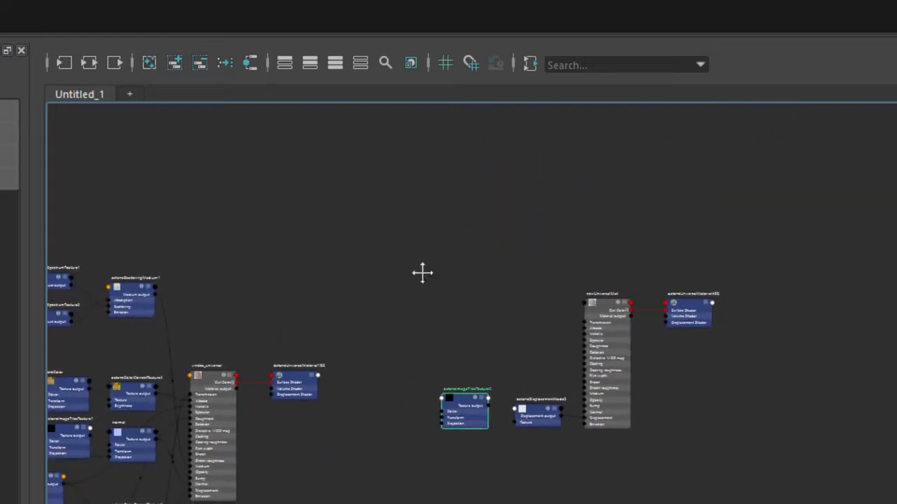
{"action": "middle_click_drag", "start_coordinate": [422, 273], "coordinate": [550, 217], "text": "alt"}
{"action": "middle_click_drag", "start_coordinate": [478, 281], "coordinate": [520, 170], "text": "alt"}
{"action": "scroll", "coordinate": [470, 252], "scroll_direction": "up", "scroll_amount": 4}
{"action": "middle_click_drag", "start_coordinate": [490, 272], "coordinate": [572, 156], "text": "alt"}
{"action": "left_click_drag", "start_coordinate": [154, 366], "coordinate": [583, 439]}
{"action": "middle_click_drag", "start_coordinate": [126, 402], "coordinate": [284, 370], "text": "alt"}
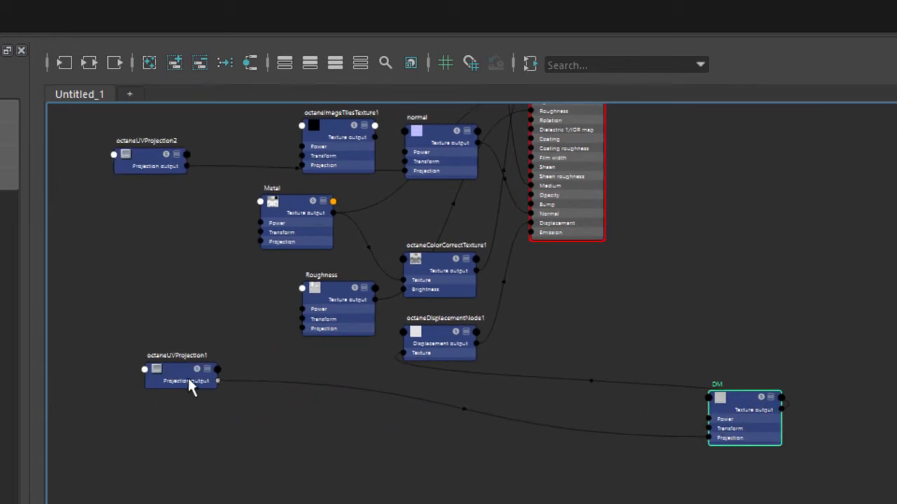
{"action": "left_click_drag", "start_coordinate": [191, 387], "coordinate": [702, 479]}
{"action": "left_click_drag", "start_coordinate": [729, 396], "coordinate": [702, 348]}
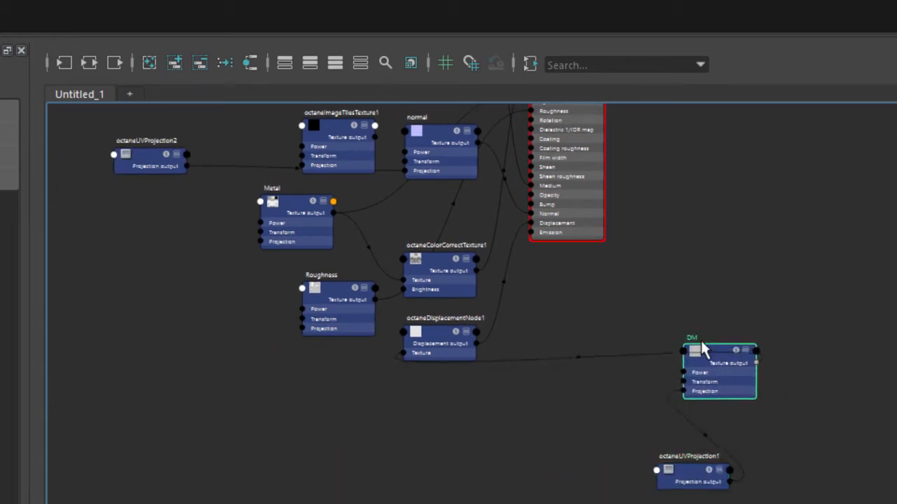
Place DM next to octaneDisplacementNode2, with octaneImageTilesTexture2 out of the way, and connect DM's texture output to the displacement node's texture input
{"action": "middle_click_drag", "start_coordinate": [834, 315], "coordinate": [438, 319], "text": "alt"}
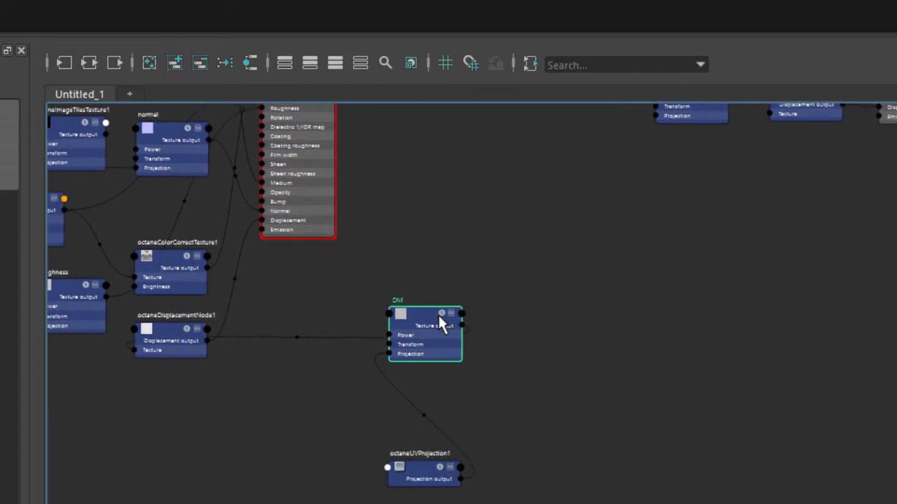
{"action": "scroll", "coordinate": [439, 318], "scroll_direction": "up", "scroll_amount": 3}
{"action": "left_click_drag", "start_coordinate": [413, 312], "coordinate": [503, 165]}
{"action": "middle_click_drag", "start_coordinate": [706, 262], "coordinate": [444, 503], "text": "alt"}
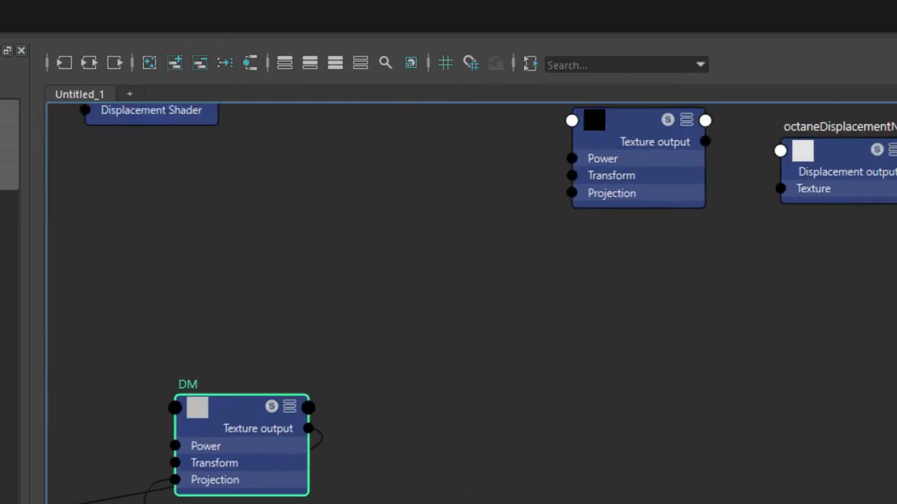
{"action": "left_click_drag", "start_coordinate": [266, 405], "coordinate": [392, 184]}
{"action": "middle_click_drag", "start_coordinate": [628, 327], "coordinate": [449, 501], "text": "alt"}
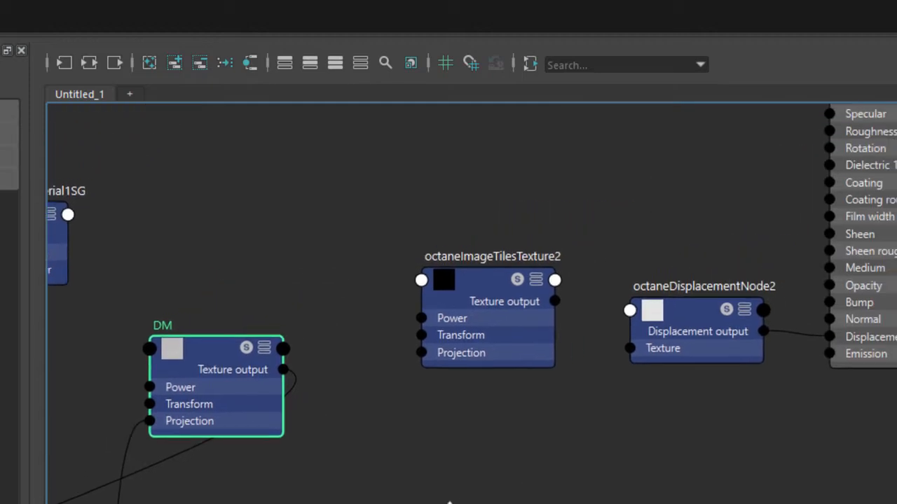
{"action": "left_click_drag", "start_coordinate": [497, 310], "coordinate": [262, 145]}
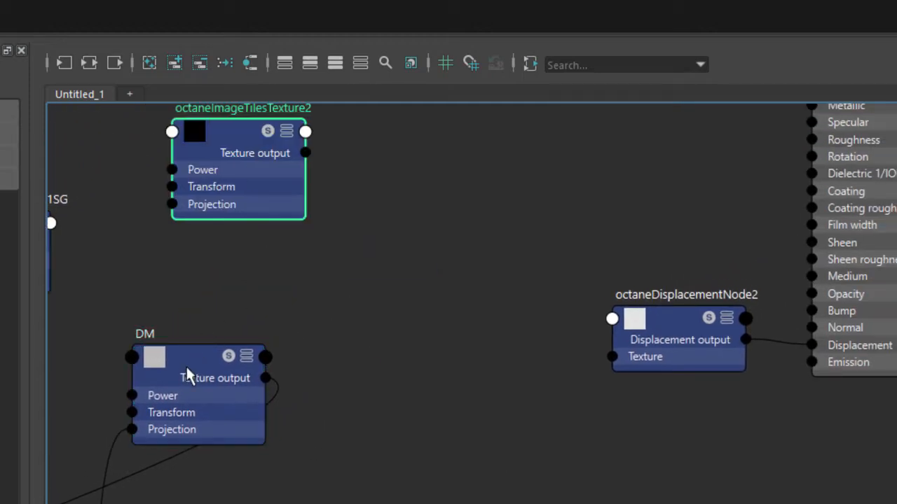
{"action": "left_click_drag", "start_coordinate": [186, 370], "coordinate": [384, 312]}
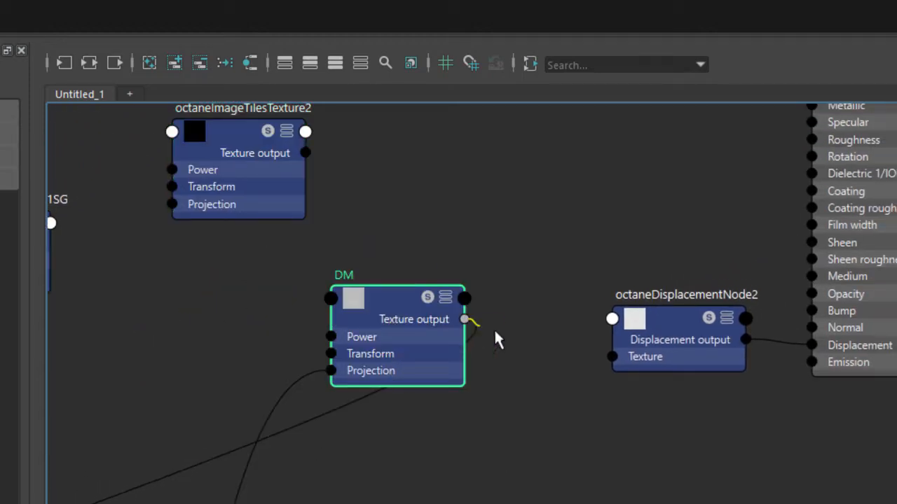
{"action": "left_click_drag", "start_coordinate": [496, 339], "coordinate": [619, 365]}
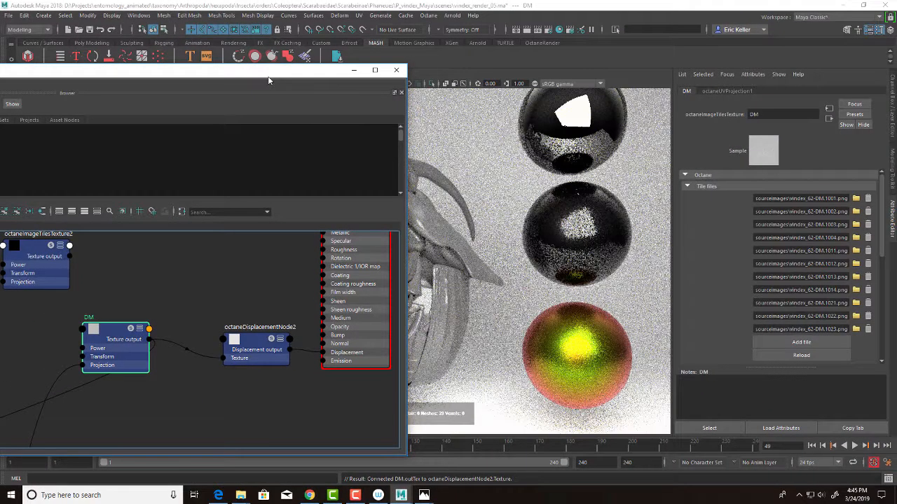
Set octaneDisplacementNode2's height to 0.005, keeping the beetle's rendered pronotum in view
{"action": "left_click_drag", "start_coordinate": [268, 80], "coordinate": [112, 79]}
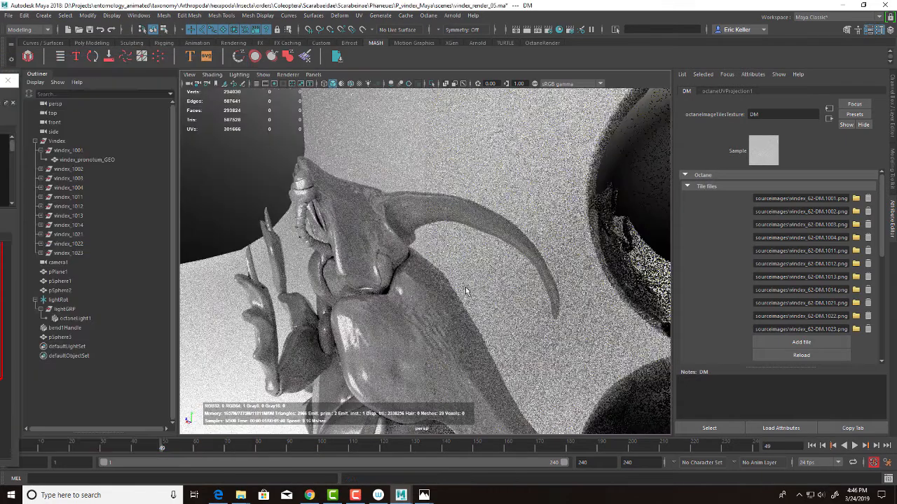
{"action": "left_click_drag", "start_coordinate": [457, 253], "coordinate": [429, 225], "text": "alt"}
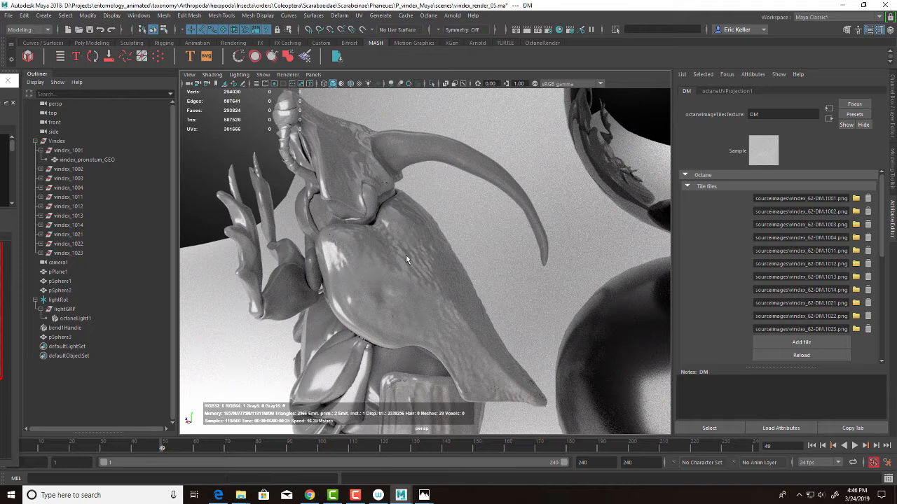
{"action": "left_click_drag", "start_coordinate": [0, 80], "coordinate": [280, 121]}
{"action": "left_click", "coordinate": [293, 394]}
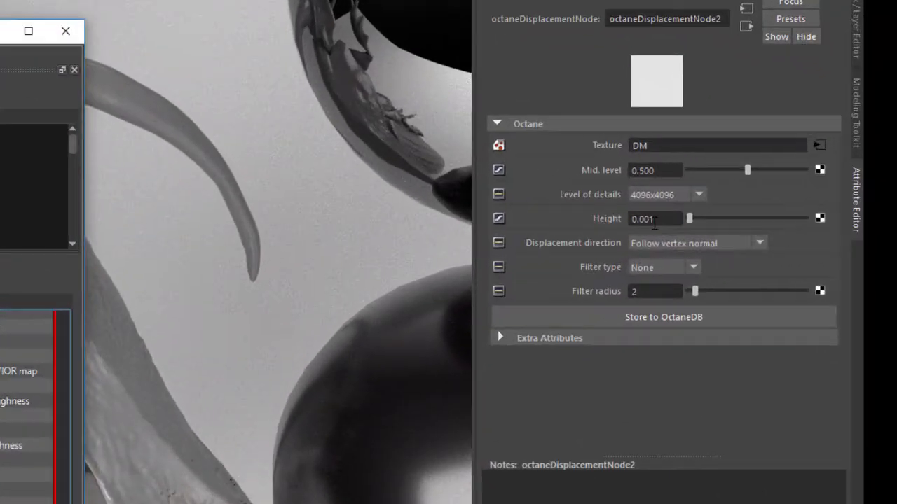
{"action": "left_click_drag", "start_coordinate": [770, 231], "coordinate": [685, 226]}
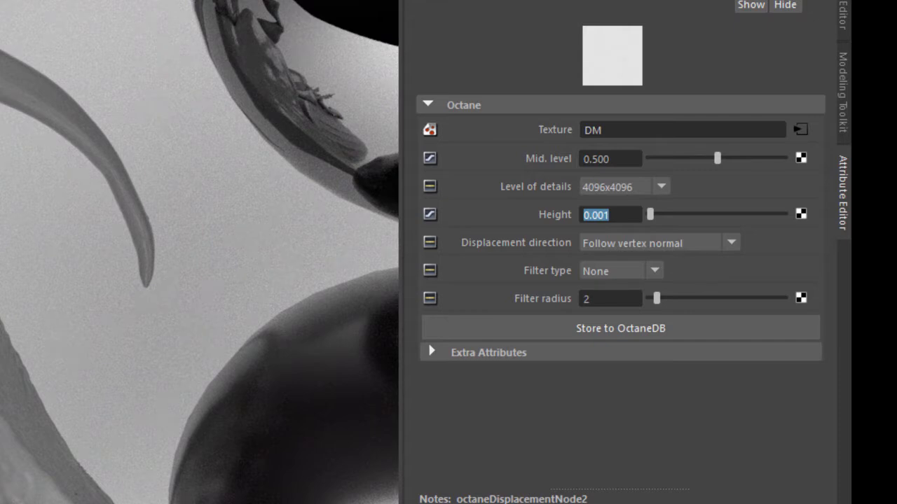
{"action": "type", "text": "0.005"}
{"action": "key", "text": "Return"}
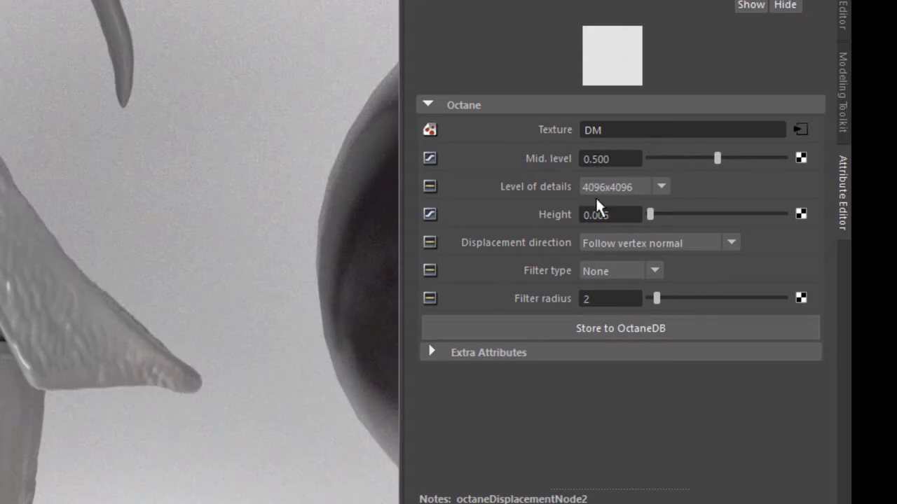
{"action": "left_click_drag", "start_coordinate": [618, 214], "coordinate": [530, 214]}
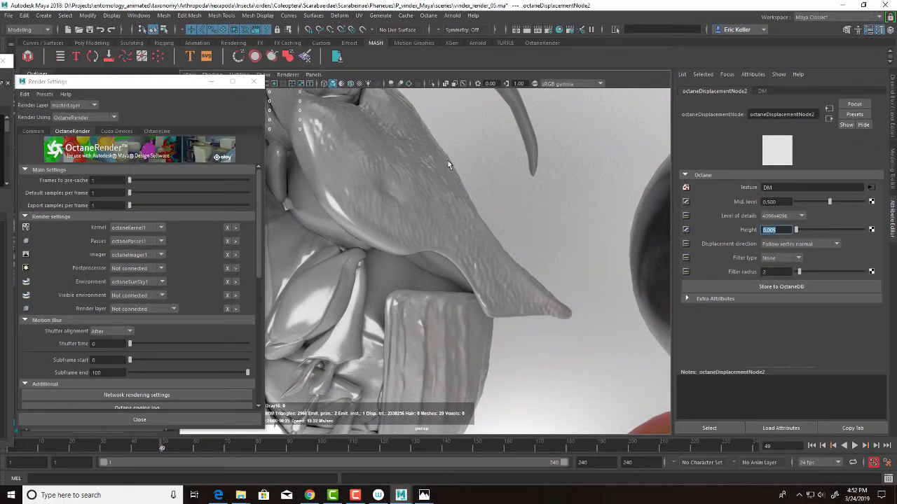
Open the octaneKernel1 settings and try a Rayepsilon of 0.1
{"action": "left_click", "coordinate": [467, 192]}
{"action": "left_click", "coordinate": [478, 223]}
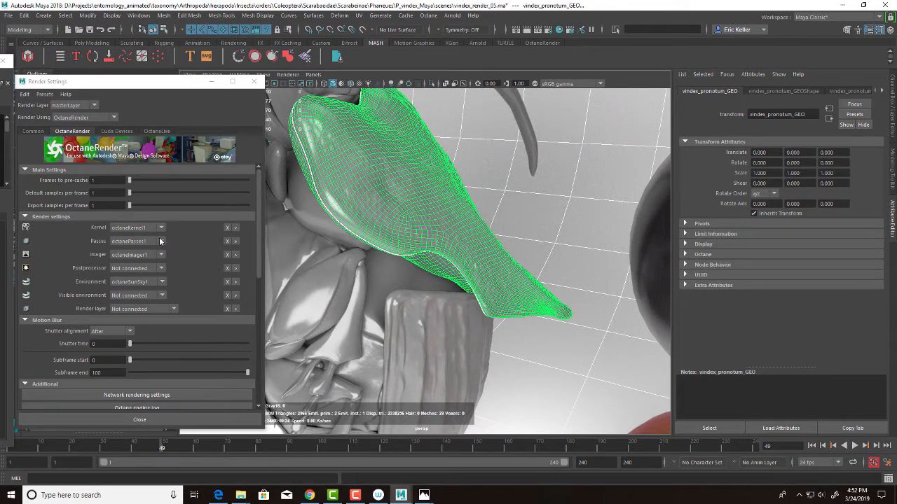
{"action": "left_click", "coordinate": [236, 227]}
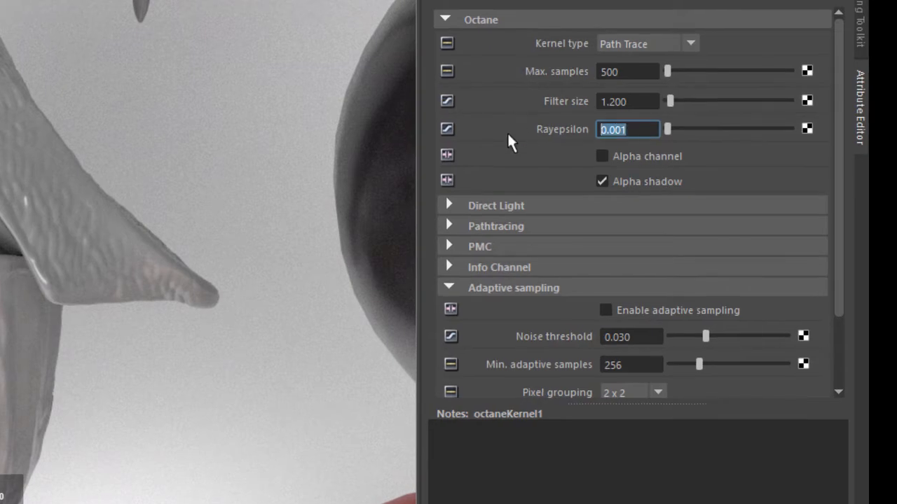
{"action": "type", "text": ".1"}
{"action": "key", "text": "Return"}
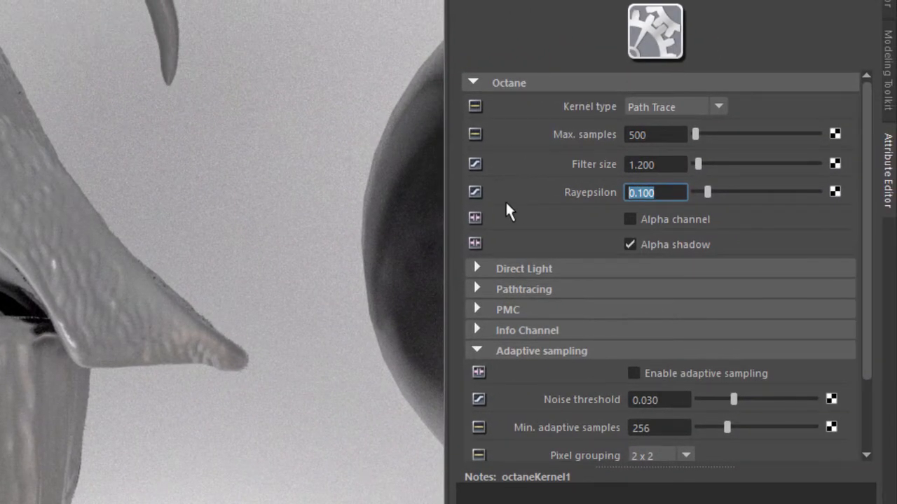
Set octaneKernel1's Rayepsilon back to 0.001
{"action": "key", "text": "BackSpace"}
{"action": "type", "text": ".001"}
{"action": "key", "text": "Return"}
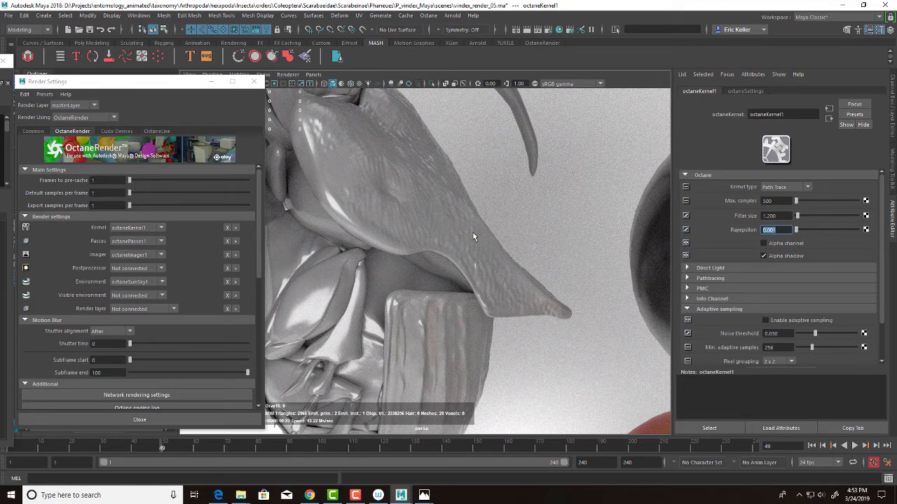
Rearrange octaneDisplacementNode2, DM and newUniversalMat in the Hypershade graph, clear of the original beetle network
{"action": "right_click_drag", "start_coordinate": [461, 231], "coordinate": [382, 225], "text": "alt"}
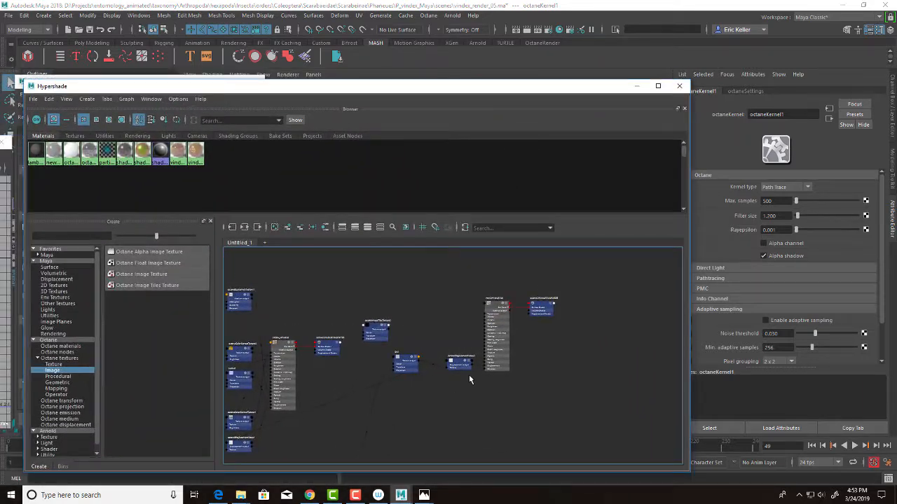
{"action": "middle_click_drag", "start_coordinate": [469, 380], "coordinate": [459, 403], "text": "alt"}
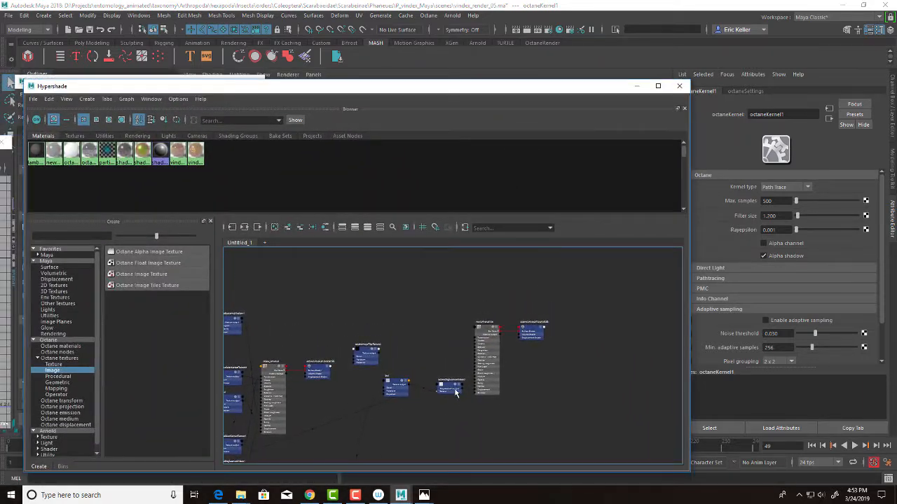
{"action": "left_click_drag", "start_coordinate": [443, 389], "coordinate": [441, 439]}
{"action": "left_click", "coordinate": [392, 387]}
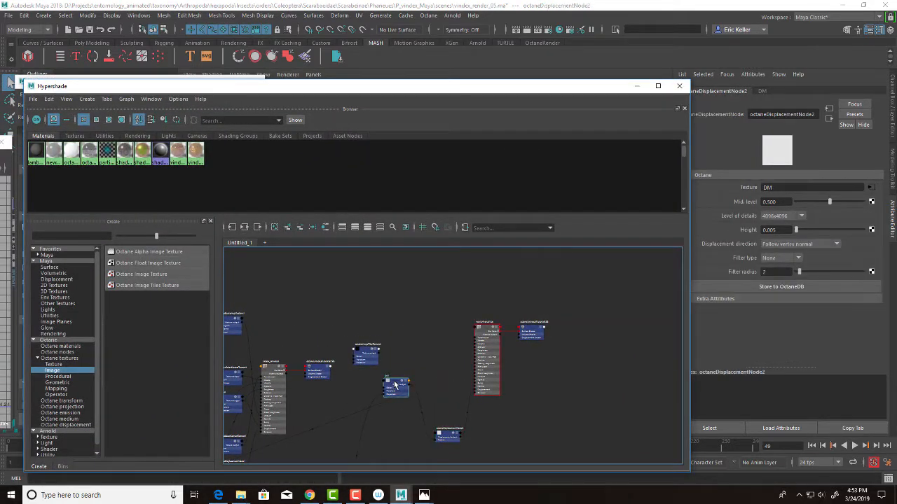
{"action": "left_click_drag", "start_coordinate": [392, 387], "coordinate": [398, 454]}
{"action": "left_click_drag", "start_coordinate": [487, 327], "coordinate": [484, 388]}
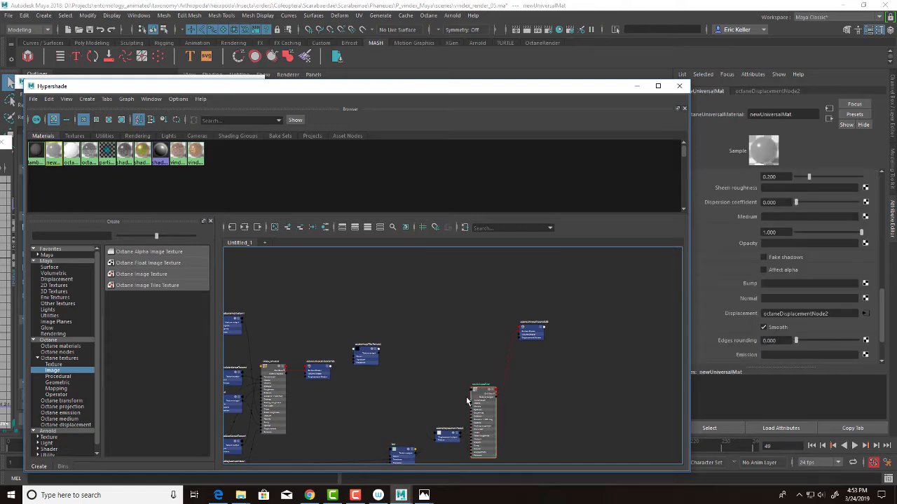
{"action": "middle_click_drag", "start_coordinate": [483, 389], "coordinate": [480, 260], "text": "alt"}
{"action": "left_click_drag", "start_coordinate": [462, 302], "coordinate": [425, 356]}
Move the existing normal texture node out of the original beetle network to just above octaneDisplacementNode2
{"action": "middle_click_drag", "start_coordinate": [328, 310], "coordinate": [389, 340], "text": "alt"}
{"action": "scroll", "coordinate": [341, 314], "scroll_direction": "up", "scroll_amount": 7}
{"action": "scroll", "coordinate": [319, 271], "scroll_direction": "up", "scroll_amount": 5}
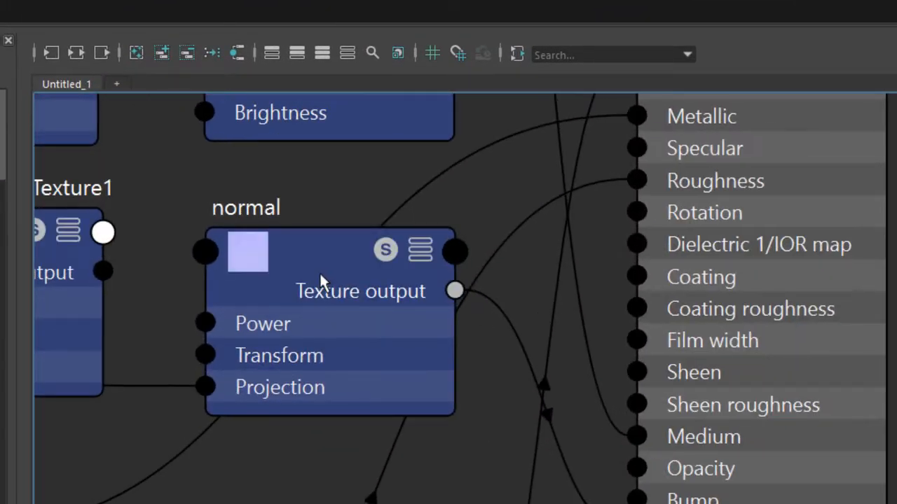
{"action": "left_click", "coordinate": [318, 270]}
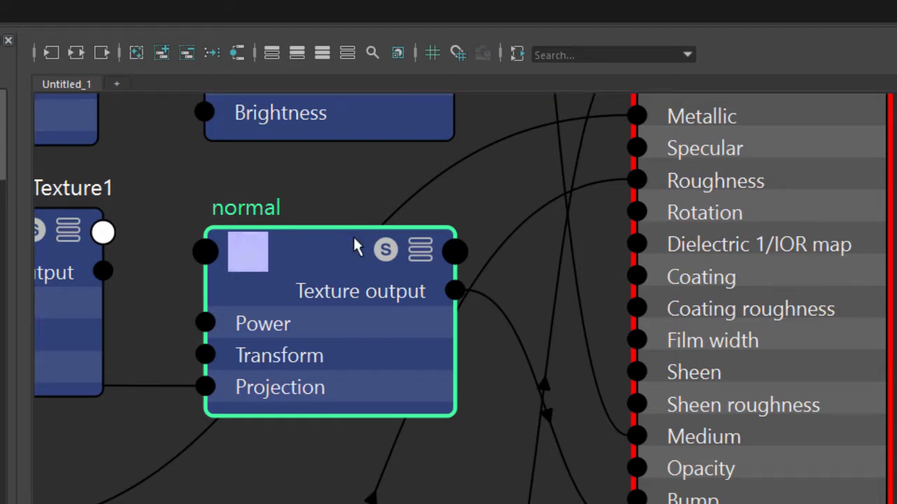
{"action": "right_click_drag", "start_coordinate": [418, 255], "coordinate": [98, 207], "text": "alt"}
{"action": "middle_click_drag", "start_coordinate": [262, 230], "coordinate": [56, 42], "text": "alt"}
{"action": "right_click_drag", "start_coordinate": [233, 189], "coordinate": [114, 184], "text": "alt"}
{"action": "middle_click_drag", "start_coordinate": [195, 180], "coordinate": [196, 274], "text": "alt"}
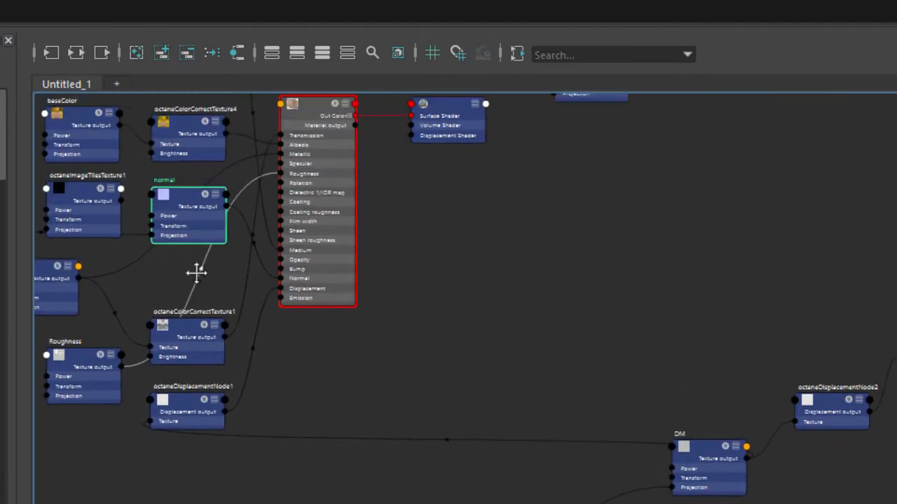
{"action": "left_click_drag", "start_coordinate": [188, 203], "coordinate": [825, 322]}
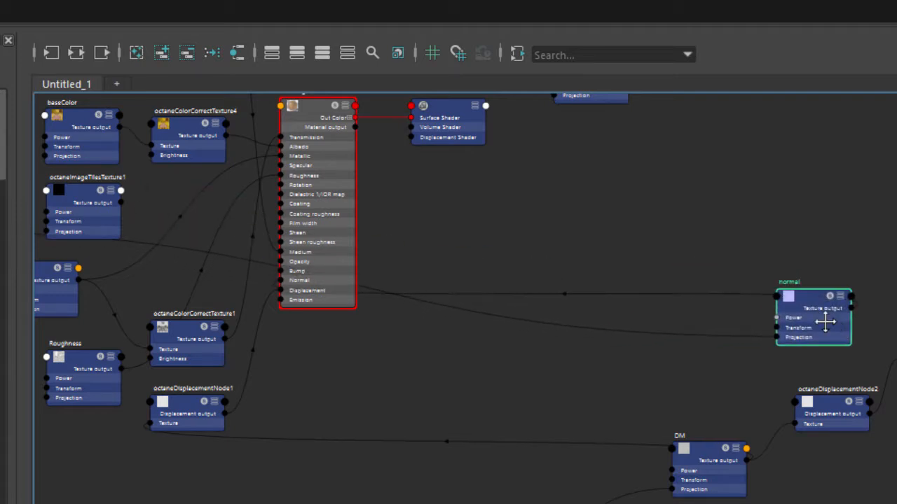
Connect the normal texture's output to newUniversalMat's Normal input and view the result on the rendered beetle
{"action": "middle_click_drag", "start_coordinate": [826, 323], "coordinate": [404, 283], "text": "alt"}
{"action": "right_click_drag", "start_coordinate": [405, 282], "coordinate": [685, 368], "text": "alt"}
{"action": "middle_click_drag", "start_coordinate": [645, 334], "coordinate": [513, 393], "text": "alt"}
{"action": "left_click_drag", "start_coordinate": [360, 340], "coordinate": [485, 441]}
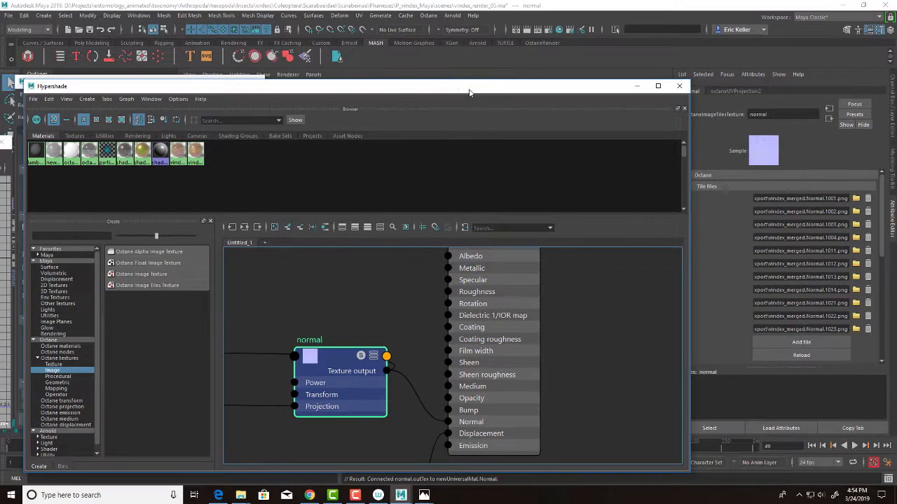
{"action": "left_click_drag", "start_coordinate": [462, 89], "coordinate": [97, 92]}
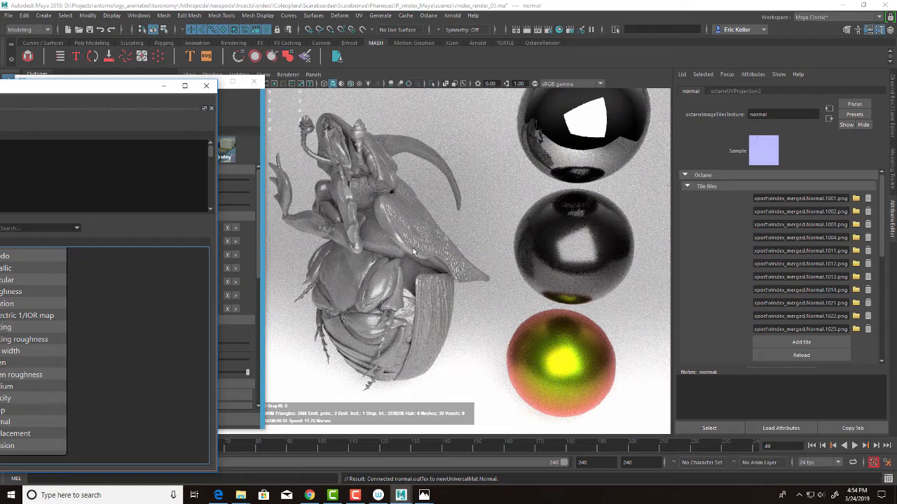
{"action": "left_click_drag", "start_coordinate": [411, 251], "coordinate": [375, 251], "text": "alt"}
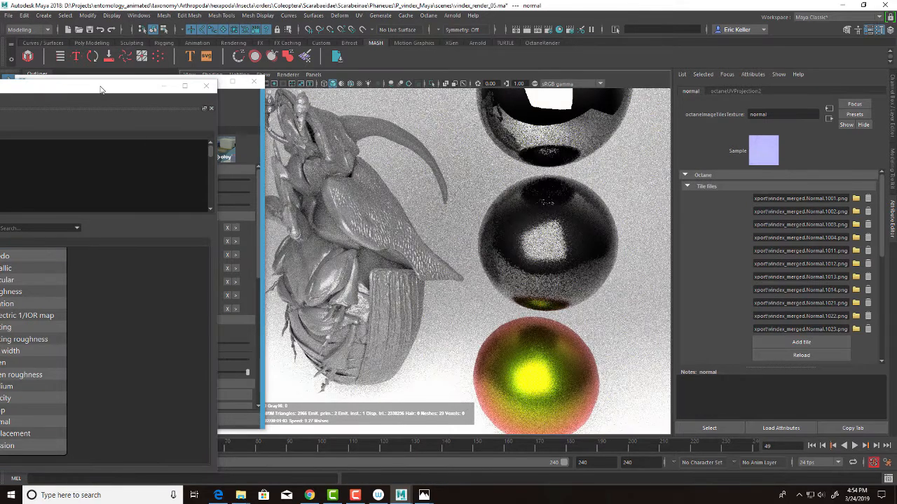
{"action": "middle_click_drag", "start_coordinate": [366, 236], "coordinate": [374, 261], "text": "alt"}
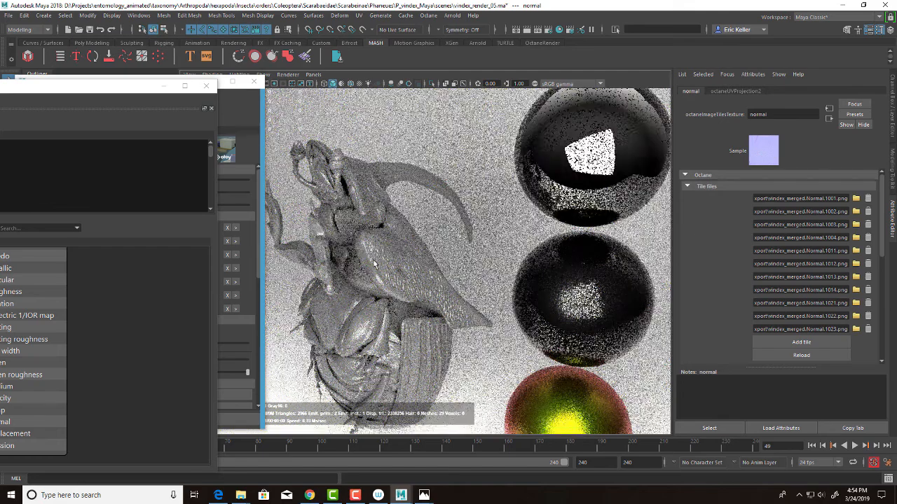
{"action": "left_click_drag", "start_coordinate": [373, 261], "coordinate": [356, 244], "text": "alt"}
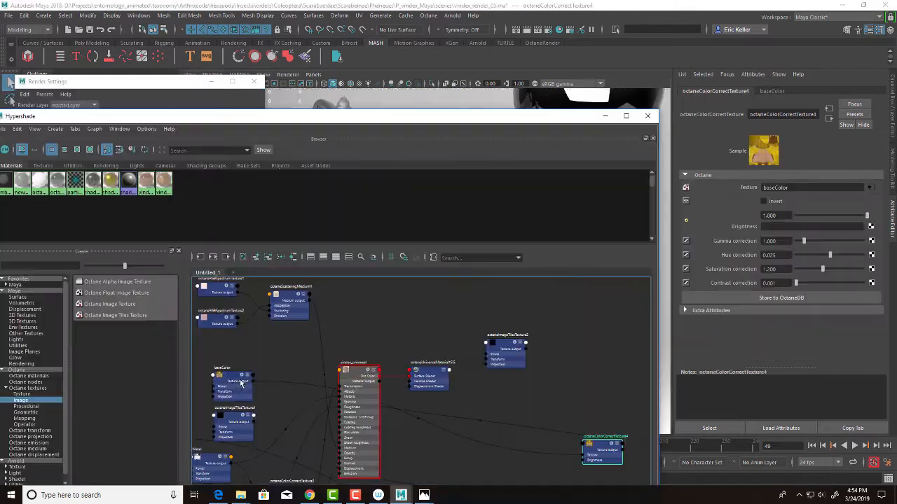
Place the baseColor texture beside octaneColorCorrectTexture4, with both nodes next to newUniversalMat
{"action": "left_click_drag", "start_coordinate": [243, 381], "coordinate": [557, 446]}
{"action": "middle_click_drag", "start_coordinate": [579, 463], "coordinate": [355, 360], "text": "alt"}
{"action": "right_click_drag", "start_coordinate": [356, 359], "coordinate": [497, 425], "text": "alt"}
{"action": "middle_click_drag", "start_coordinate": [457, 409], "coordinate": [457, 439], "text": "alt"}
{"action": "scroll", "coordinate": [306, 380], "scroll_direction": "up", "scroll_amount": 2}
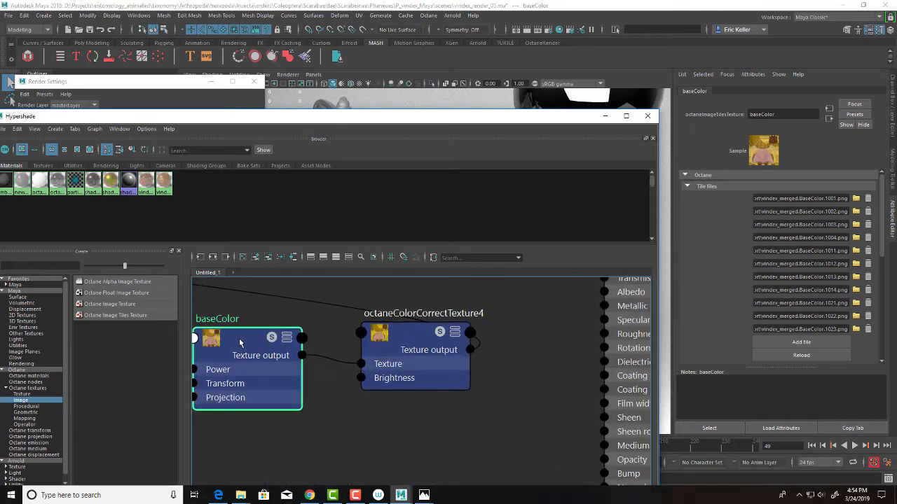
{"action": "left_click_drag", "start_coordinate": [240, 341], "coordinate": [264, 328]}
{"action": "left_click_drag", "start_coordinate": [416, 343], "coordinate": [439, 349]}
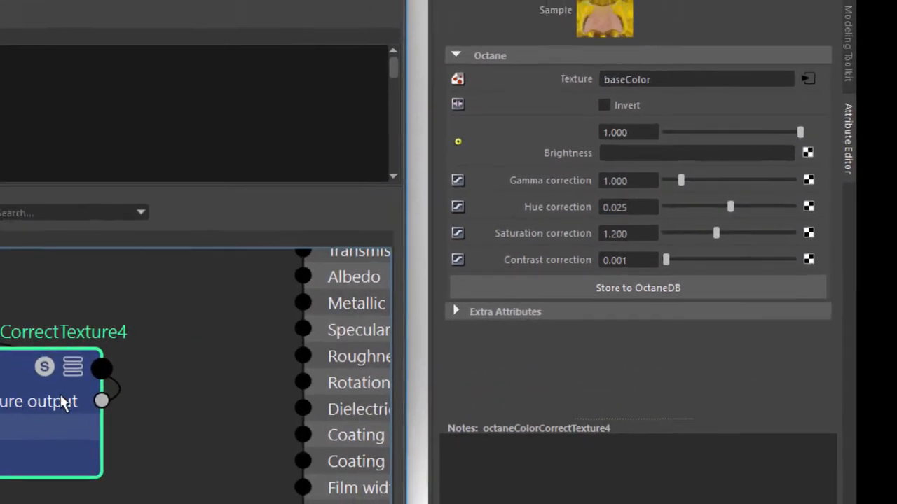
Connect octaneColorCorrectTexture4's texture output to newUniversalMat's Albedo input and view the rendered beetle
{"action": "middle_click_drag", "start_coordinate": [60, 396], "coordinate": [2, 397], "text": "alt"}
{"action": "middle_click_drag", "start_coordinate": [80, 404], "coordinate": [2, 460], "text": "alt"}
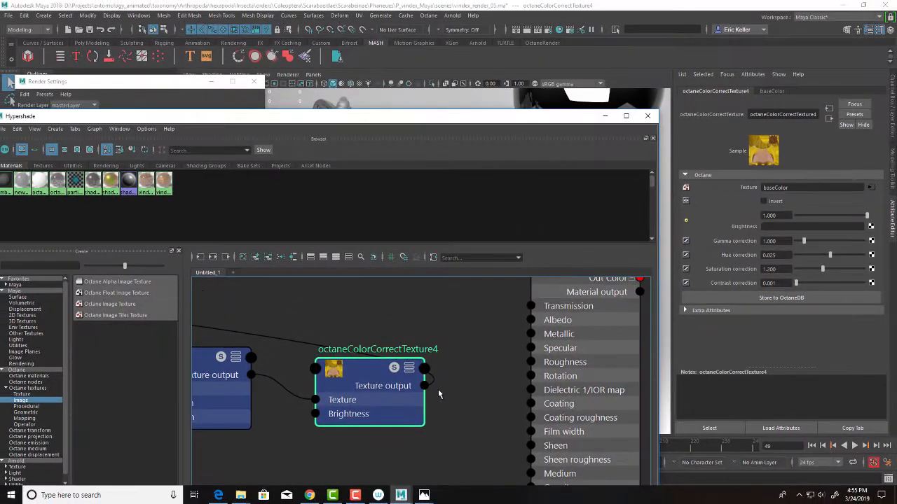
{"action": "left_click_drag", "start_coordinate": [428, 388], "coordinate": [531, 321]}
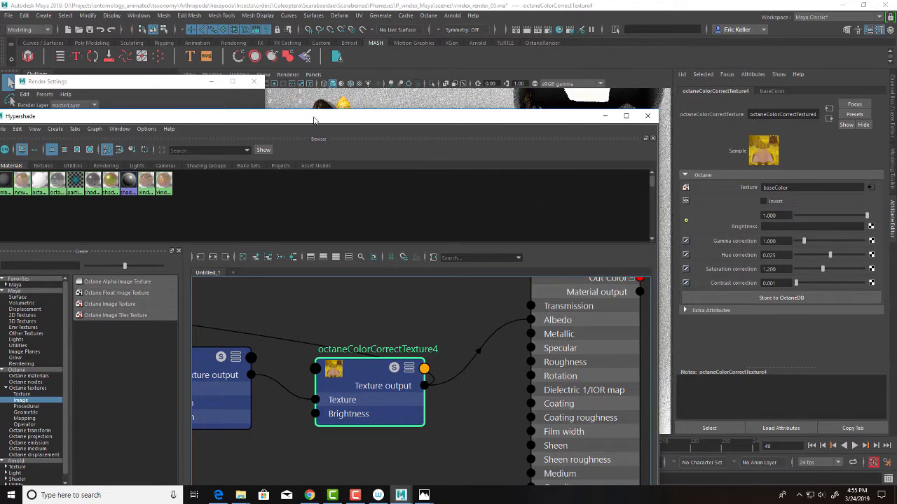
{"action": "left_click_drag", "start_coordinate": [490, 121], "coordinate": [78, 111]}
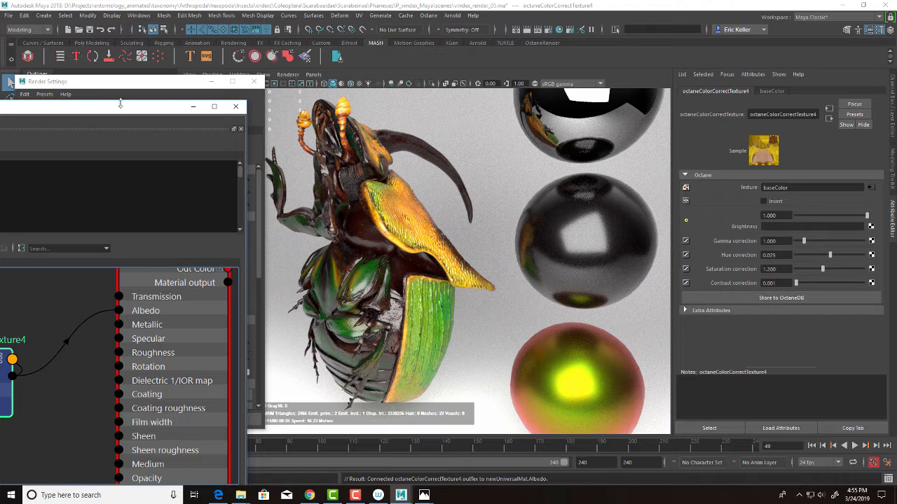
{"action": "left_click_drag", "start_coordinate": [112, 110], "coordinate": [437, 104]}
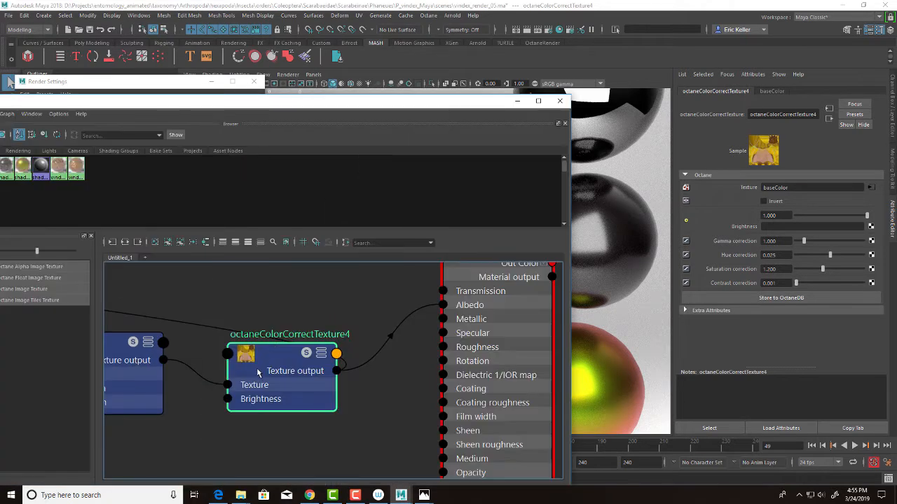
Shift octaneColorCorrectTexture4 and baseColor upward in the graph to leave space above the normal node
{"action": "scroll", "coordinate": [325, 341], "scroll_direction": "down", "scroll_amount": 5}
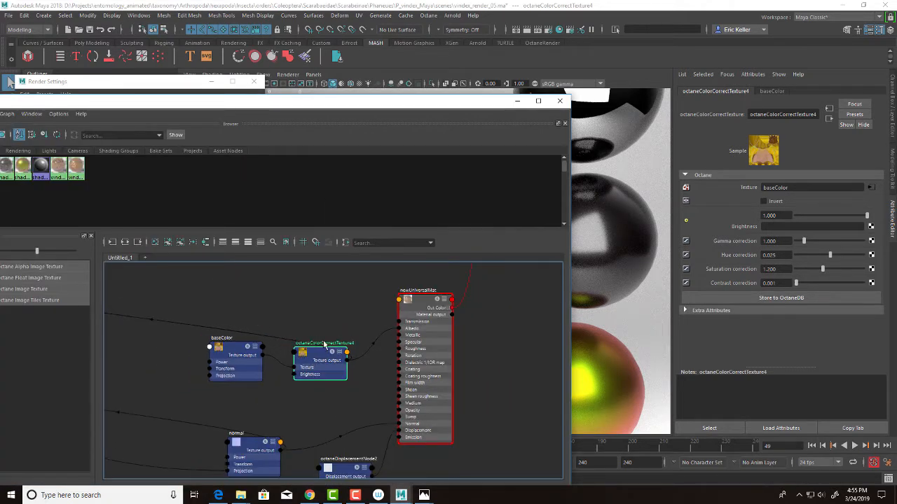
{"action": "left_click_drag", "start_coordinate": [325, 355], "coordinate": [316, 321]}
{"action": "left_click_drag", "start_coordinate": [244, 352], "coordinate": [251, 321]}
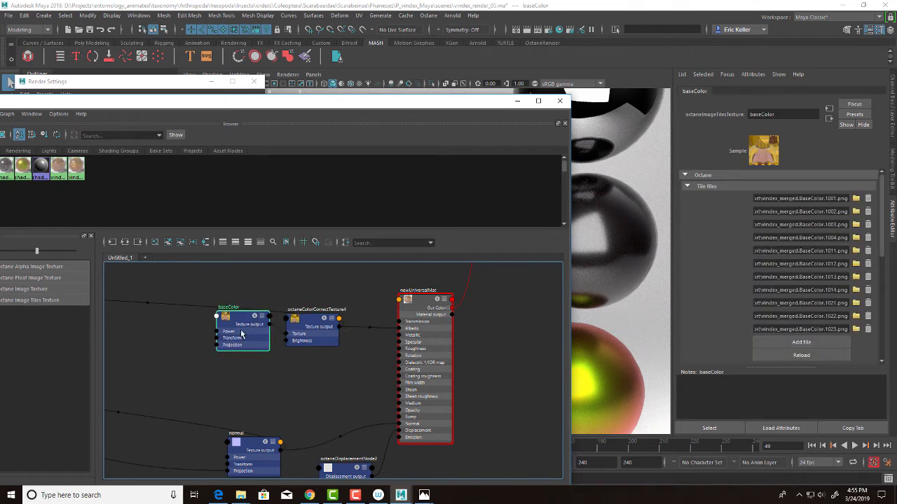
{"action": "middle_click_drag", "start_coordinate": [325, 368], "coordinate": [331, 368], "text": "alt"}
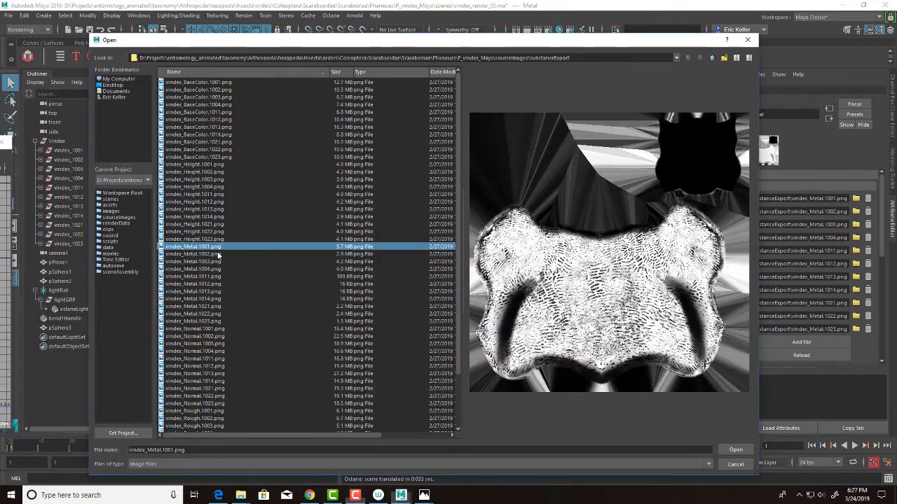
Preview the vindex_Metal tile images from 1002 through 1023 in the substanceExport folder
{"action": "left_click", "coordinate": [218, 255]}
{"action": "left_click", "coordinate": [214, 262]}
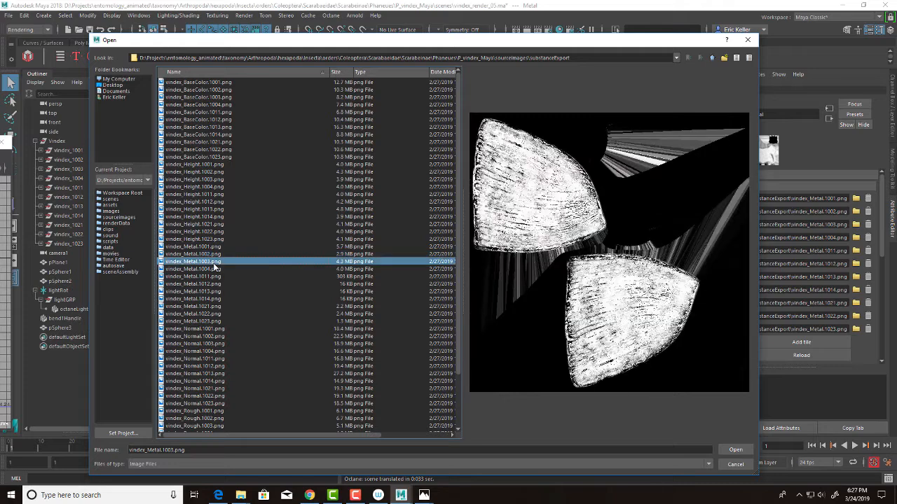
{"action": "left_click", "coordinate": [215, 272]}
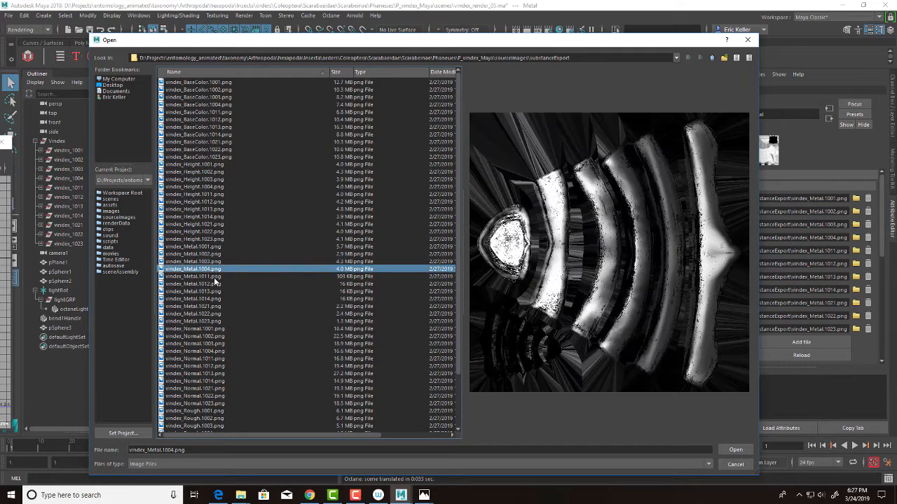
{"action": "left_click", "coordinate": [215, 277]}
{"action": "left_click", "coordinate": [213, 285]}
{"action": "left_click", "coordinate": [216, 292]}
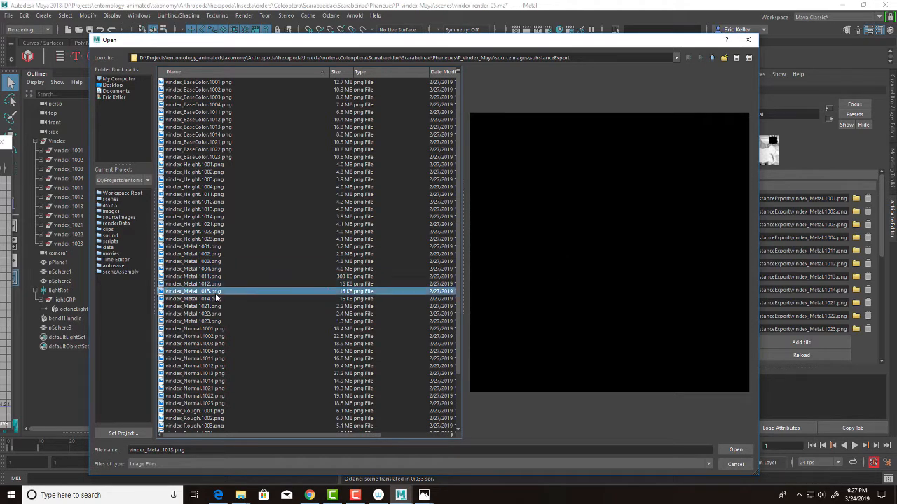
{"action": "left_click", "coordinate": [222, 323]}
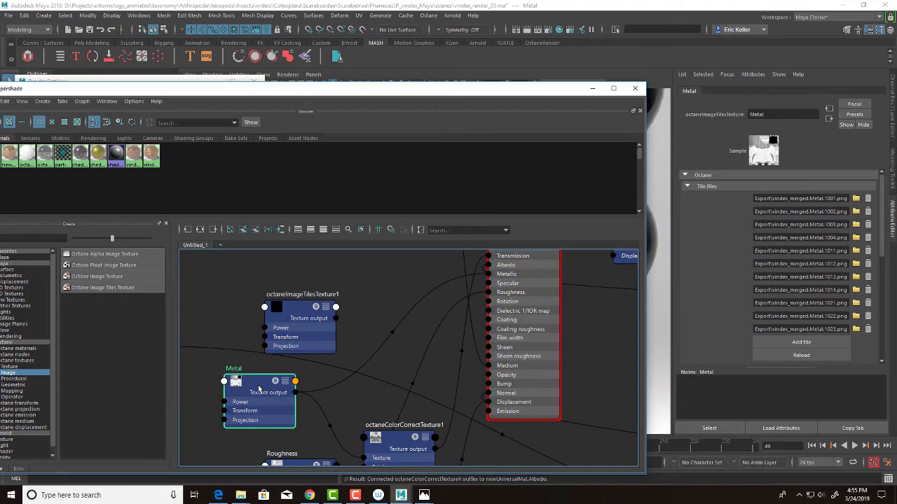
Move the existing Metal texture node out of the original beetle network toward newUniversalMat
{"action": "middle_click_drag", "start_coordinate": [258, 389], "coordinate": [306, 360], "text": "alt"}
{"action": "right_click_drag", "start_coordinate": [306, 360], "coordinate": [467, 418], "text": "alt"}
{"action": "middle_click_drag", "start_coordinate": [467, 418], "coordinate": [370, 422], "text": "alt"}
{"action": "right_click_drag", "start_coordinate": [370, 422], "coordinate": [270, 359], "text": "alt"}
{"action": "left_click_drag", "start_coordinate": [278, 356], "coordinate": [548, 357]}
{"action": "middle_click_drag", "start_coordinate": [482, 356], "coordinate": [292, 345], "text": "alt"}
{"action": "right_click_drag", "start_coordinate": [292, 344], "coordinate": [343, 329], "text": "alt"}
Connect Metal's texture output to newUniversalMat's Metallic input, keeping the render in view, and open the material's attributes
{"action": "left_click_drag", "start_coordinate": [421, 91], "coordinate": [202, 81]}
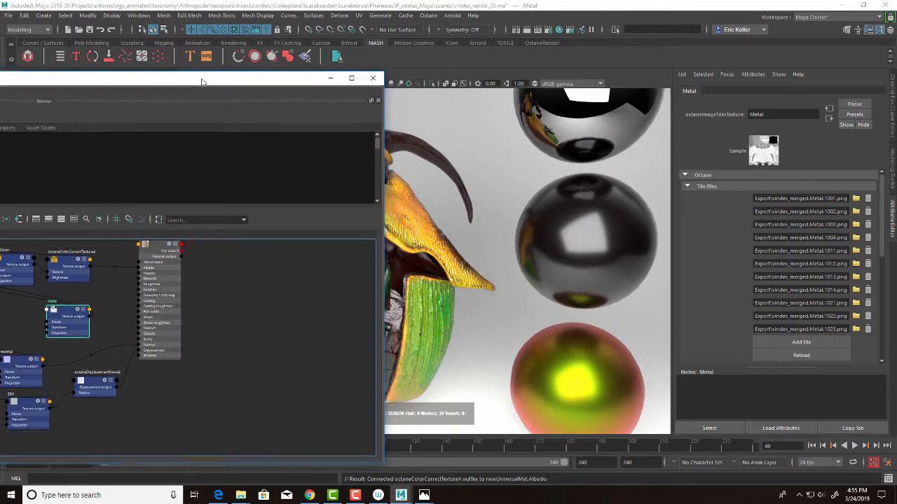
{"action": "left_click_drag", "start_coordinate": [202, 82], "coordinate": [205, 79]}
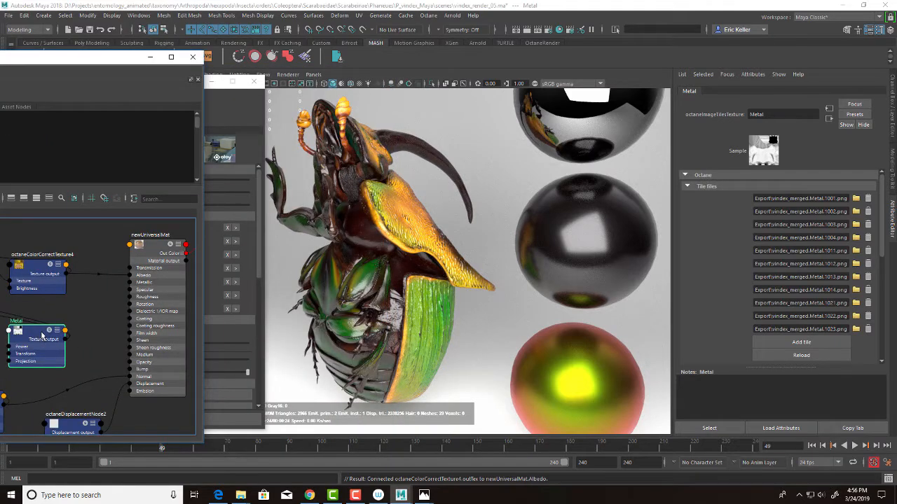
{"action": "left_click_drag", "start_coordinate": [40, 334], "coordinate": [60, 320]}
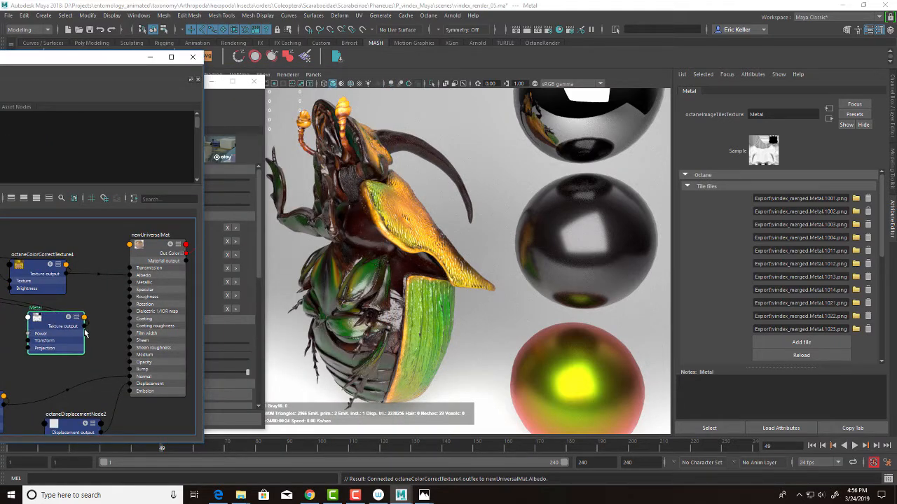
{"action": "left_click_drag", "start_coordinate": [84, 324], "coordinate": [131, 283]}
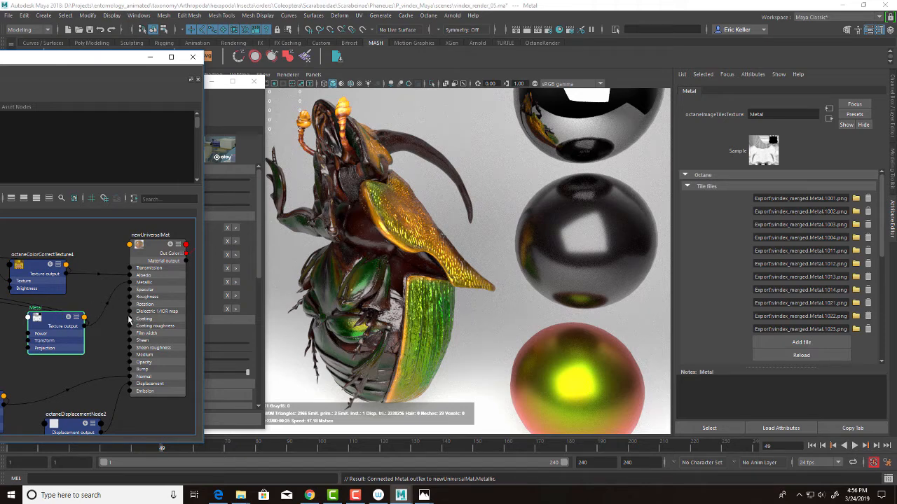
{"action": "left_click", "coordinate": [159, 245]}
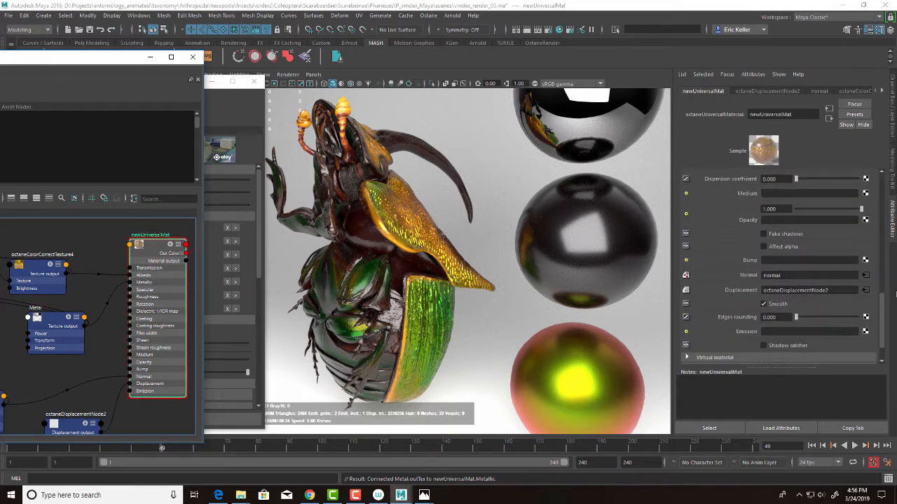
Try Dielectric IOR values of 5.415 and 1.1 on newUniversalMat to compare their effect on the rendered beetle
{"action": "left_click_drag", "start_coordinate": [881, 319], "coordinate": [877, 186]}
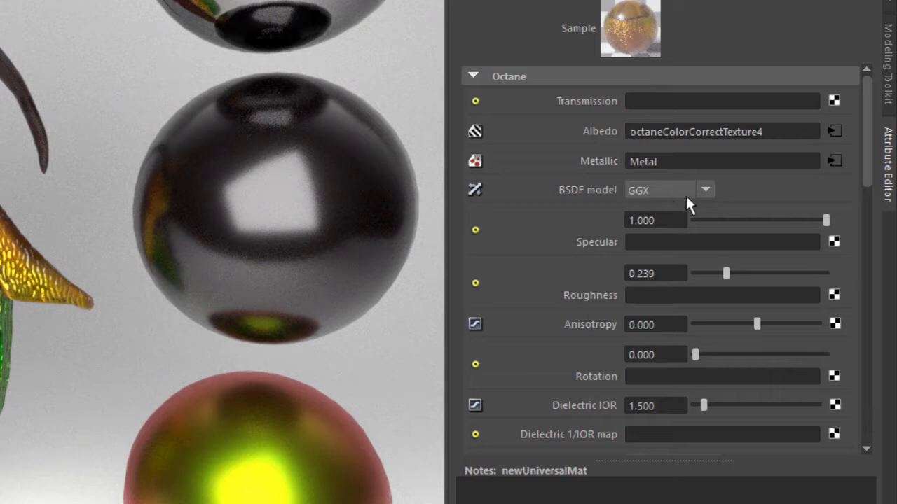
{"action": "scroll", "coordinate": [862, 174], "scroll_direction": "down", "scroll_amount": 3}
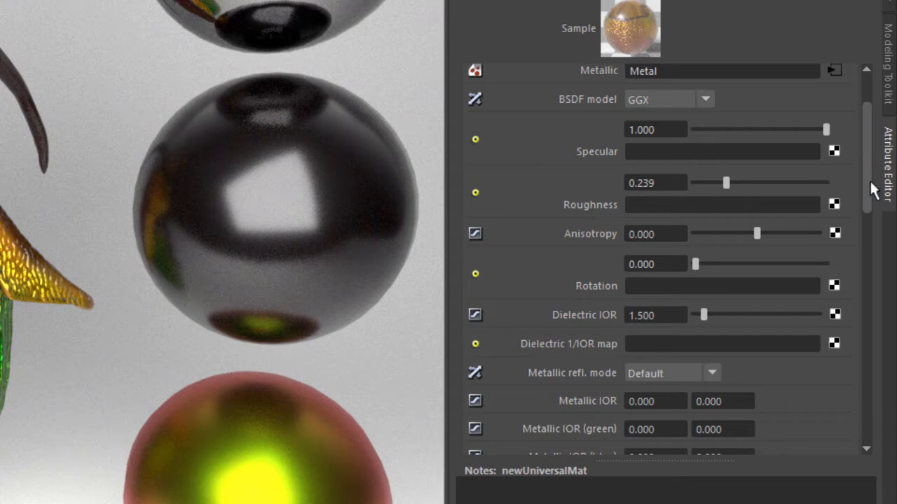
{"action": "left_click_drag", "start_coordinate": [869, 200], "coordinate": [855, 246]}
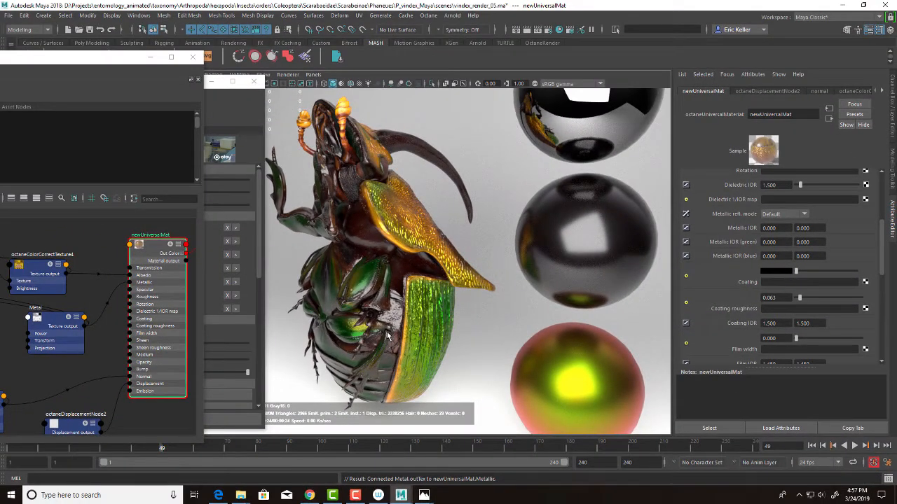
{"action": "left_click_drag", "start_coordinate": [806, 184], "coordinate": [834, 185]}
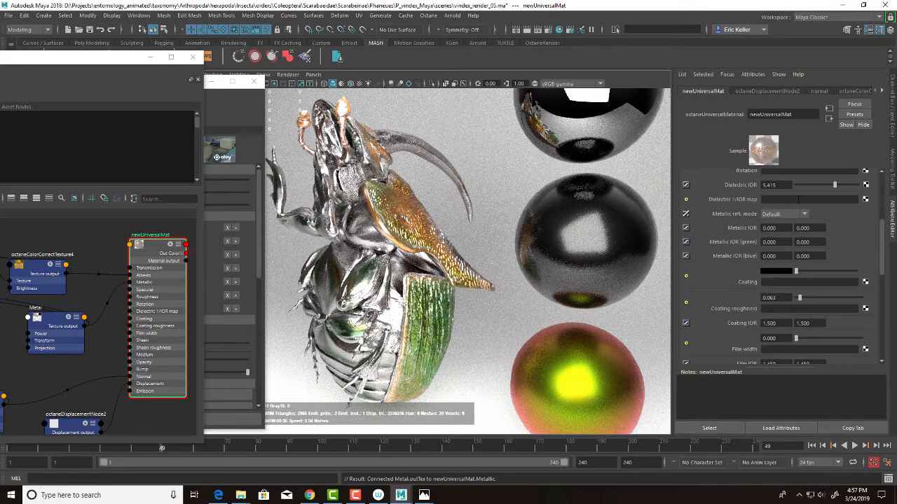
{"action": "left_click_drag", "start_coordinate": [826, 186], "coordinate": [800, 186]}
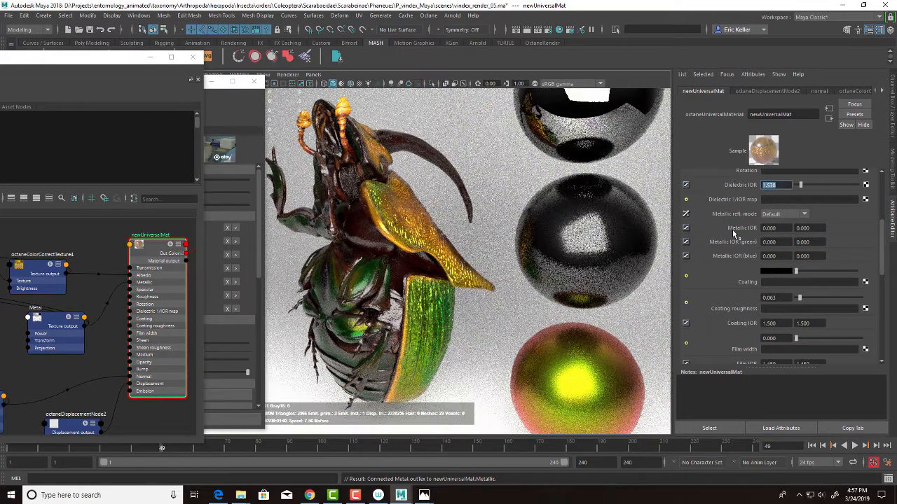
{"action": "type", "text": "1.1"}
{"action": "key", "text": "Return"}
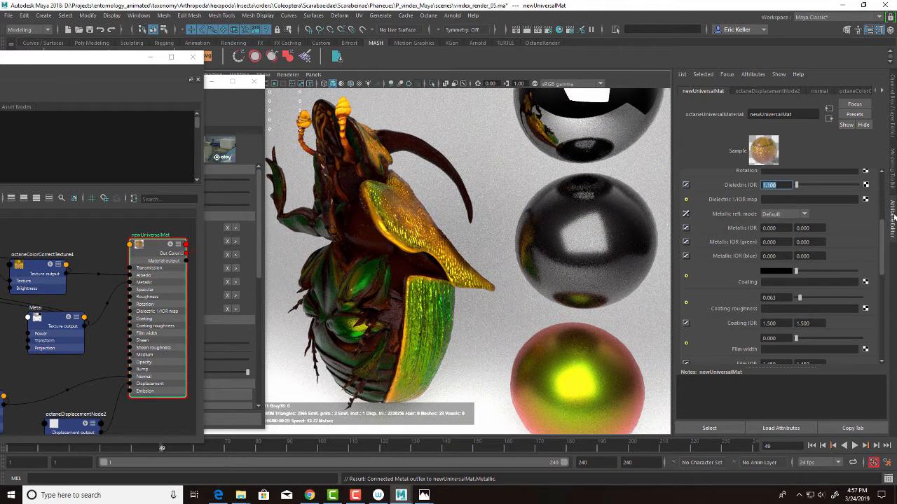
Test a Dielectric IOR of 1.35 on newUniversalMat and return it to 1.5
{"action": "scroll", "coordinate": [784, 256], "scroll_direction": "up", "scroll_amount": 3}
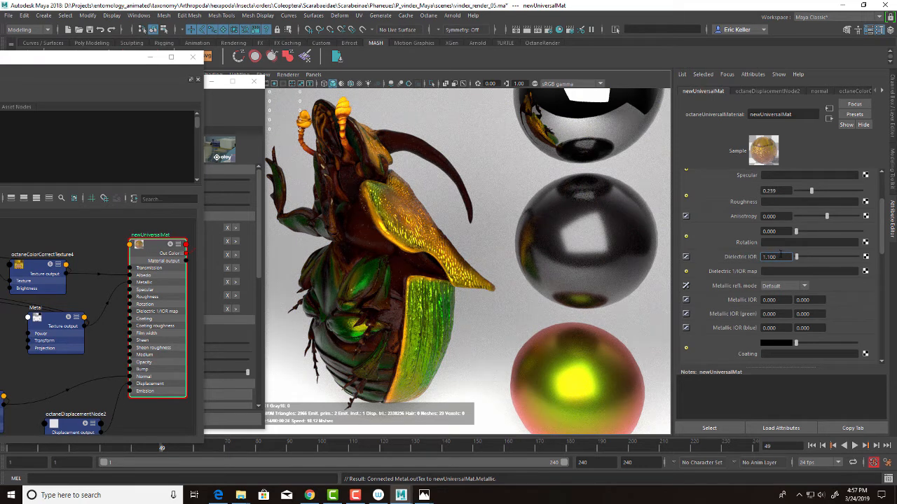
{"action": "left_click_drag", "start_coordinate": [779, 256], "coordinate": [737, 250]}
{"action": "type", "text": "1.35"}
{"action": "key", "text": "Return"}
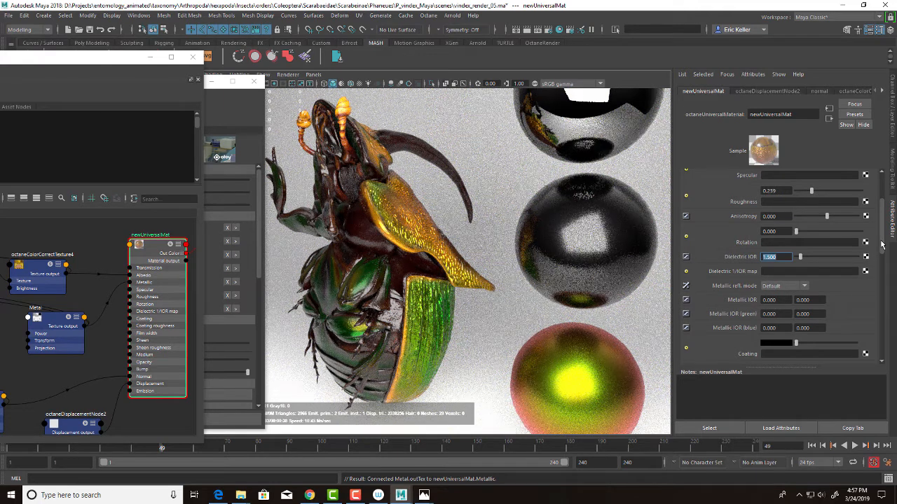
Shift the Hypershade window aside and set newUniversalMat's Metallic refl. mode to IOR + color
{"action": "scroll", "coordinate": [881, 247], "scroll_direction": "down", "scroll_amount": 2}
{"action": "scroll", "coordinate": [881, 248], "scroll_direction": "up", "scroll_amount": 1}
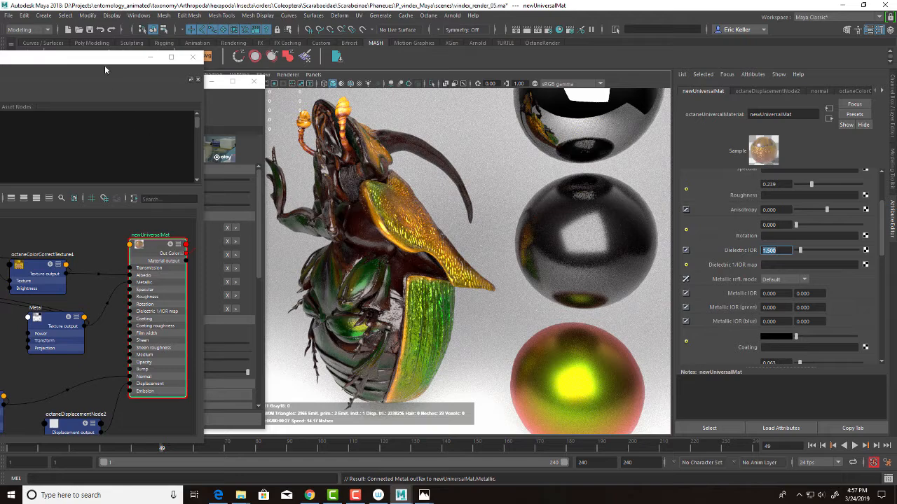
{"action": "left_click_drag", "start_coordinate": [35, 56], "coordinate": [0, 56]}
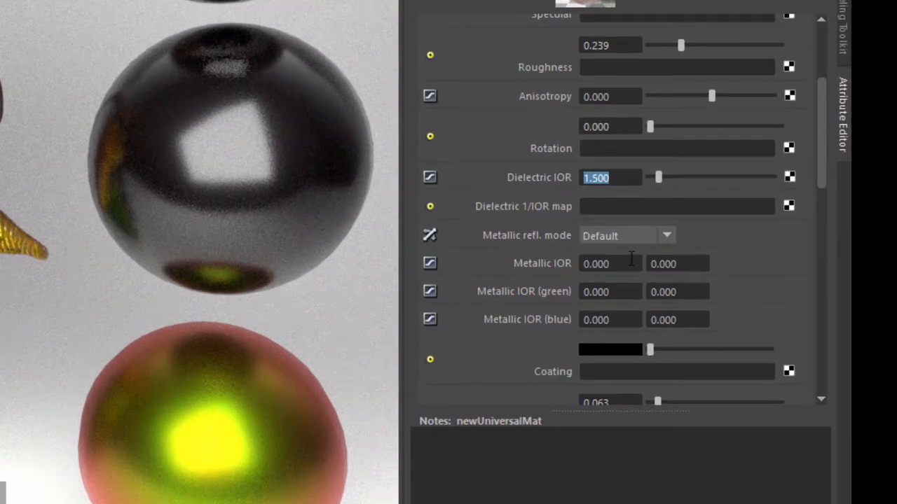
{"action": "left_click", "coordinate": [616, 236]}
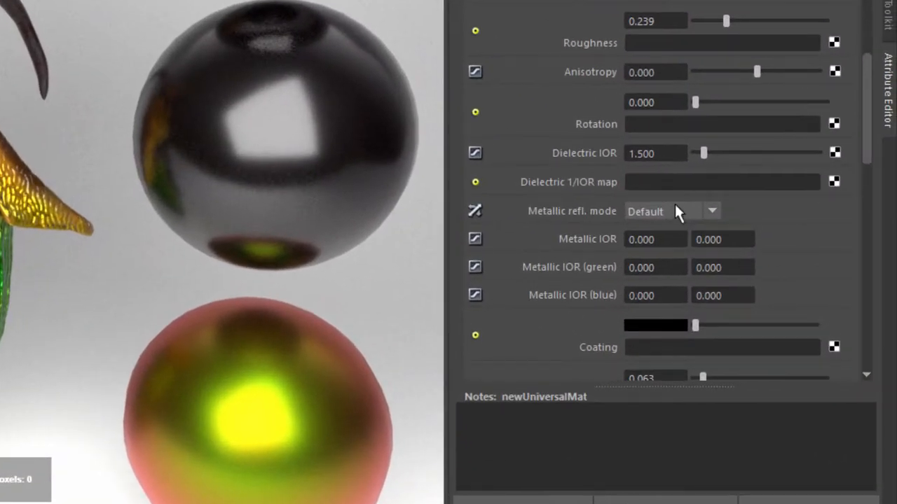
{"action": "left_click", "coordinate": [774, 262]}
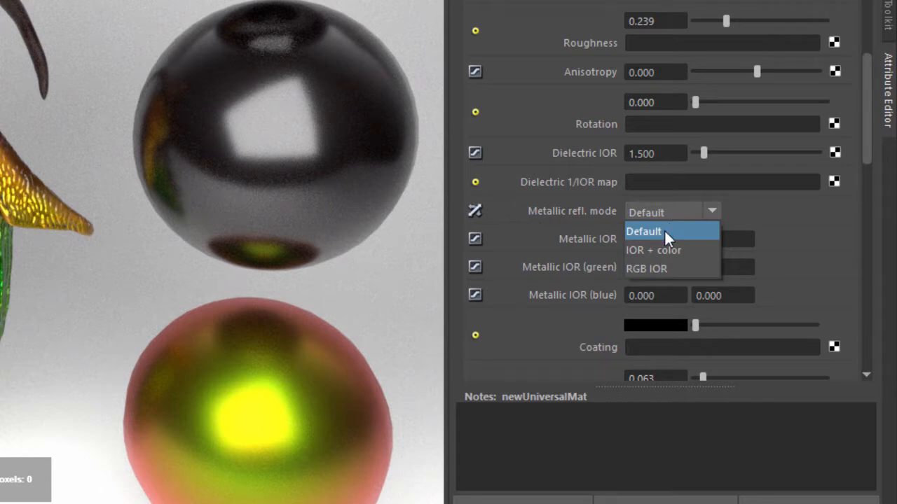
{"action": "left_click", "coordinate": [658, 250]}
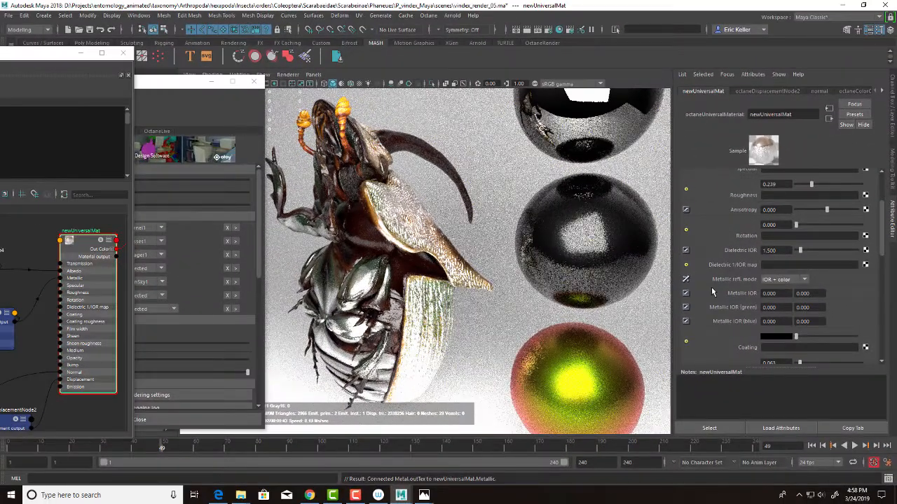
Set newUniversalMat's Metallic IOR values to 1.8 and 0.5
{"action": "left_click_drag", "start_coordinate": [781, 293], "coordinate": [743, 293]}
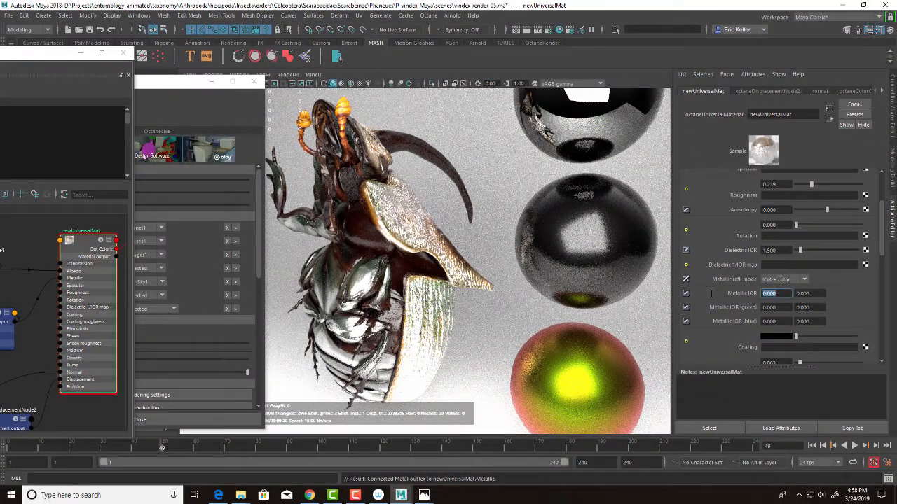
{"action": "type", "text": "1.8"}
{"action": "key", "text": "Return"}
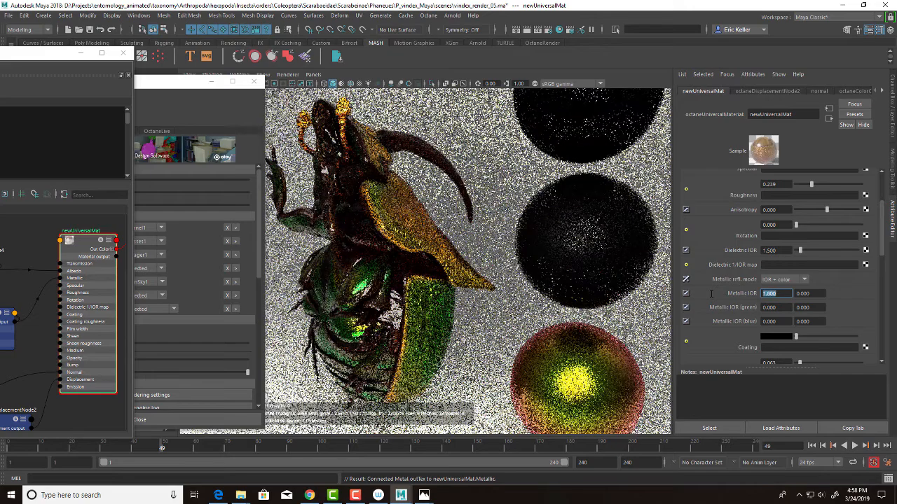
{"action": "key", "text": "Tab"}
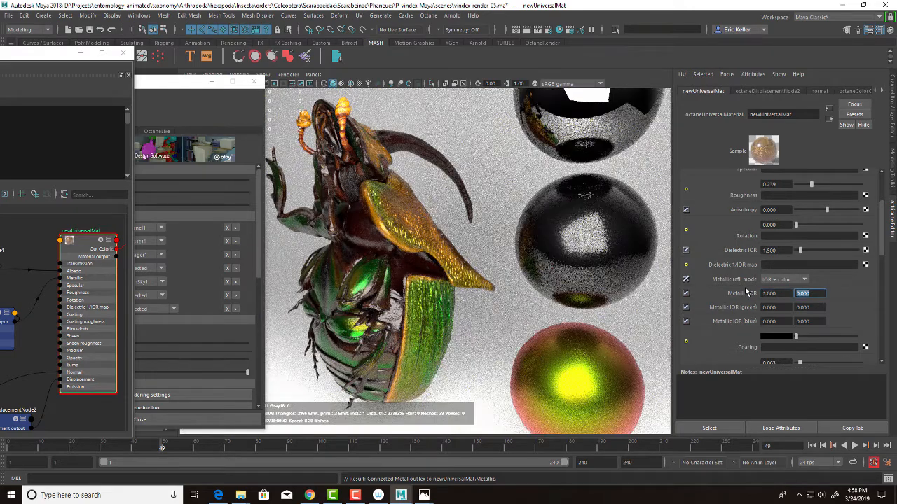
{"action": "type", "text": "0.5"}
{"action": "key", "text": "Return"}
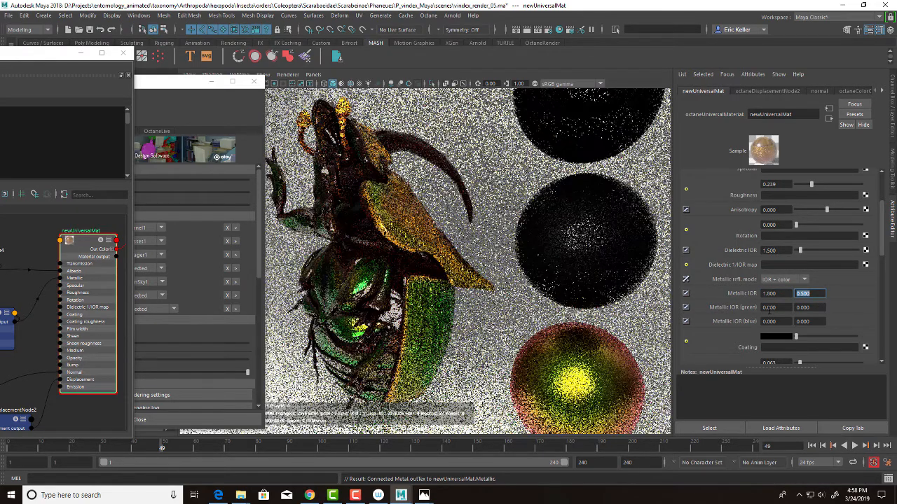
Test the second Metallic IOR value at 10 in the render and restore it to 0.5
{"action": "type", "text": "1"}
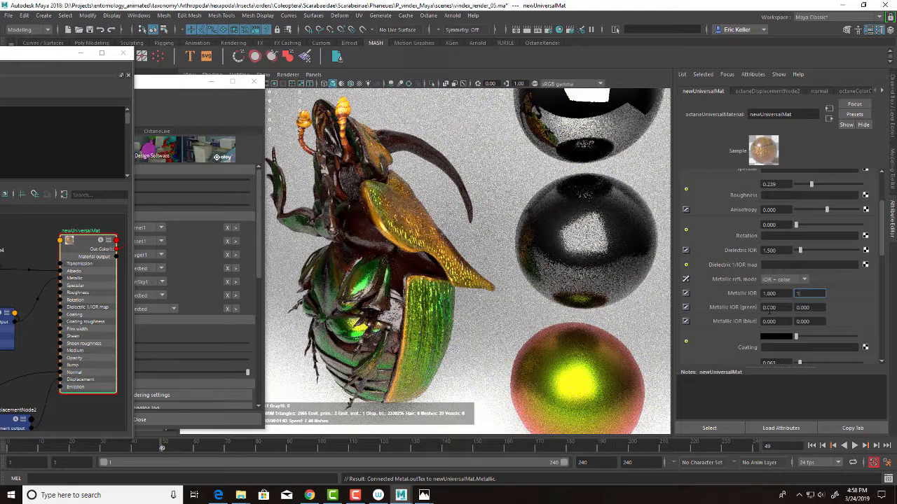
{"action": "type", "text": "0"}
{"action": "key", "text": "Return"}
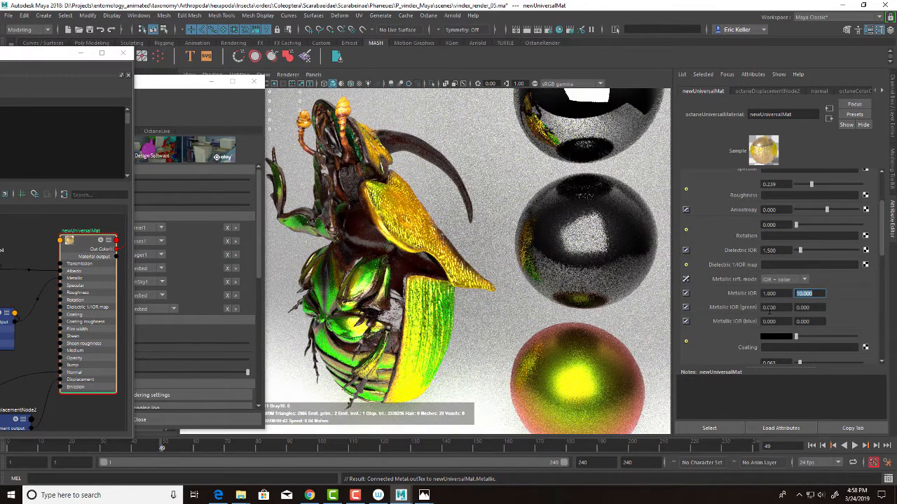
{"action": "type", "text": "0.5"}
{"action": "key", "text": "Return"}
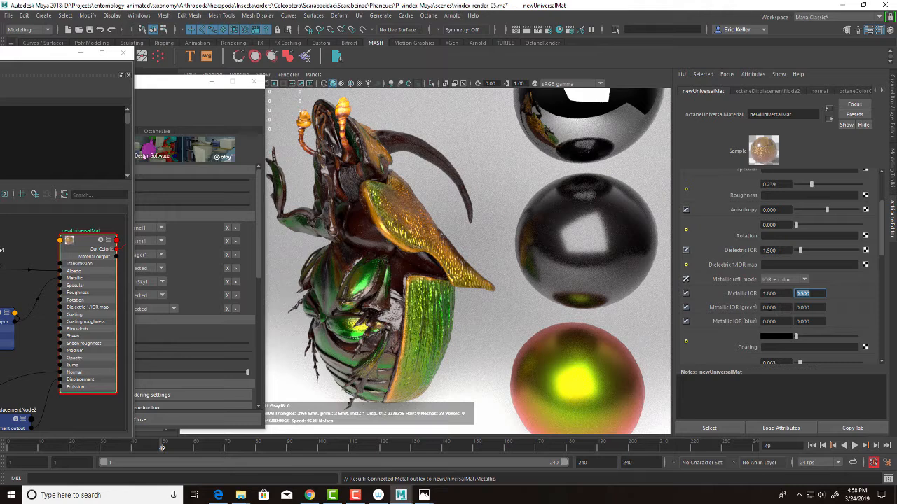
Review the Metallic refl. mode options, including RGB IOR, alongside the Metallic IOR value fields of newUniversalMat
{"action": "left_click", "coordinate": [777, 280]}
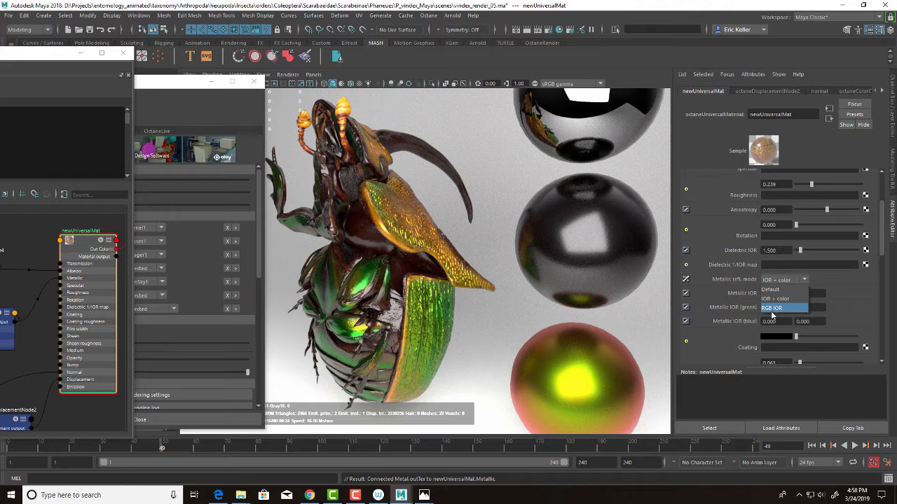
{"action": "left_click", "coordinate": [830, 278]}
{"action": "left_click", "coordinate": [769, 294]}
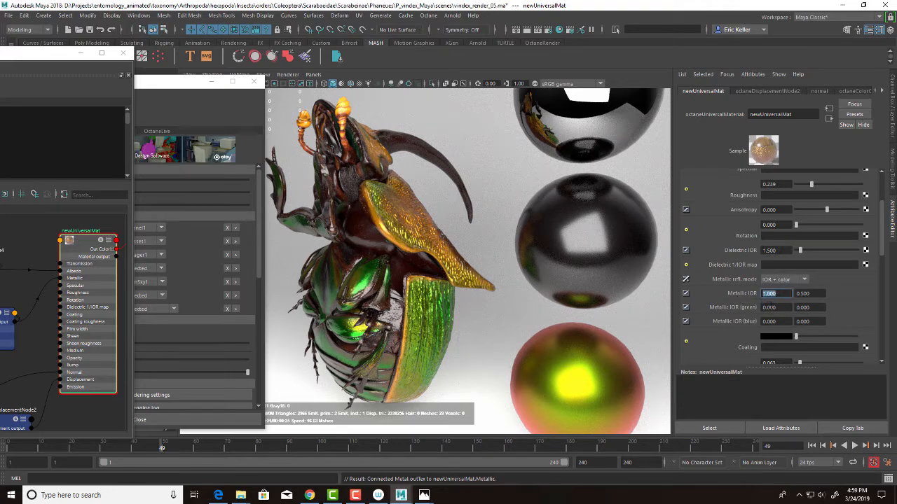
{"action": "left_click_drag", "start_coordinate": [770, 307], "coordinate": [749, 320]}
{"action": "left_click", "coordinate": [783, 279]}
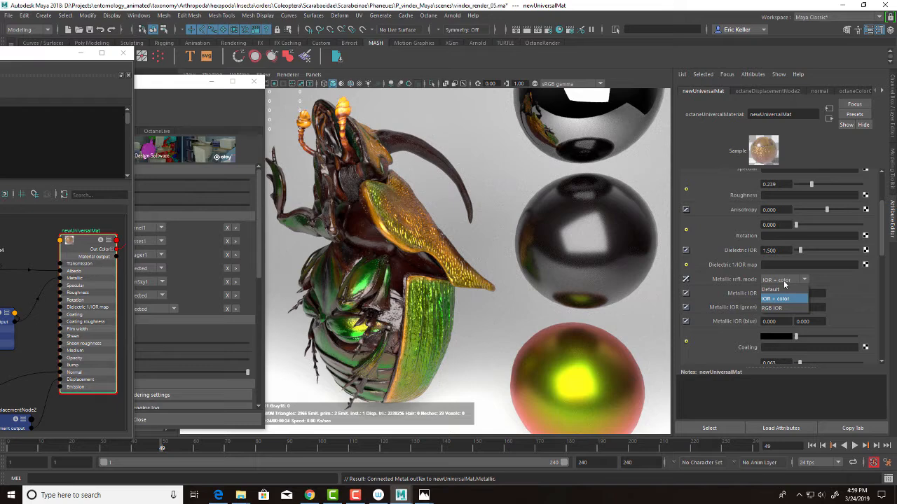
{"action": "left_click", "coordinate": [784, 284]}
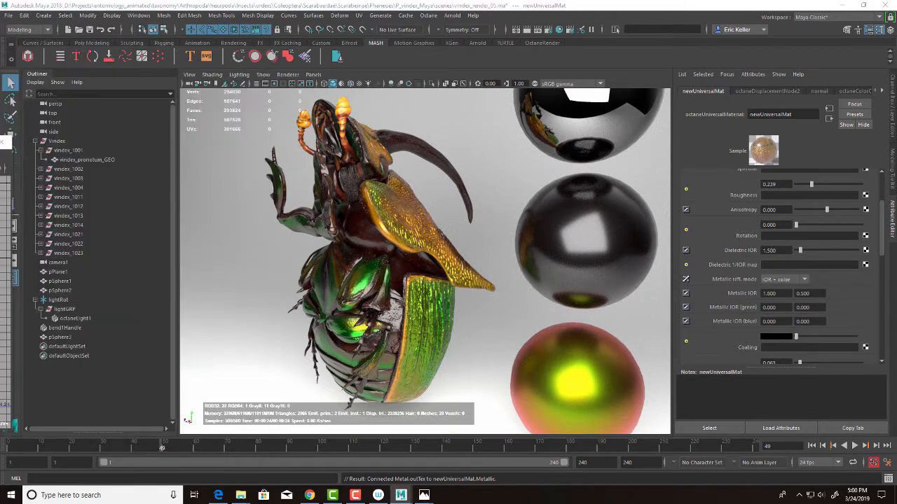
Bring the Hypershade back into view and graph the input and output connections of the vindex_universal material
{"action": "left_click_drag", "start_coordinate": [0, 109], "coordinate": [525, 92]}
{"action": "scroll", "coordinate": [564, 316], "scroll_direction": "up", "scroll_amount": 5}
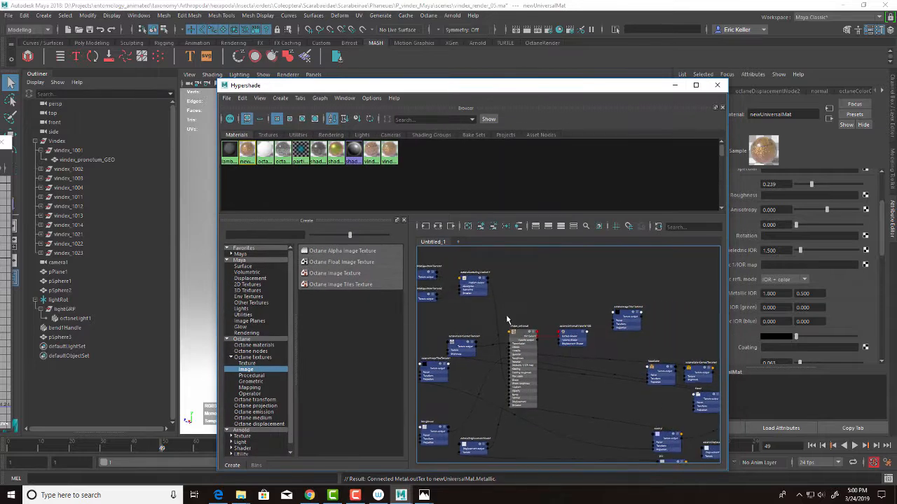
{"action": "left_click", "coordinate": [559, 352]}
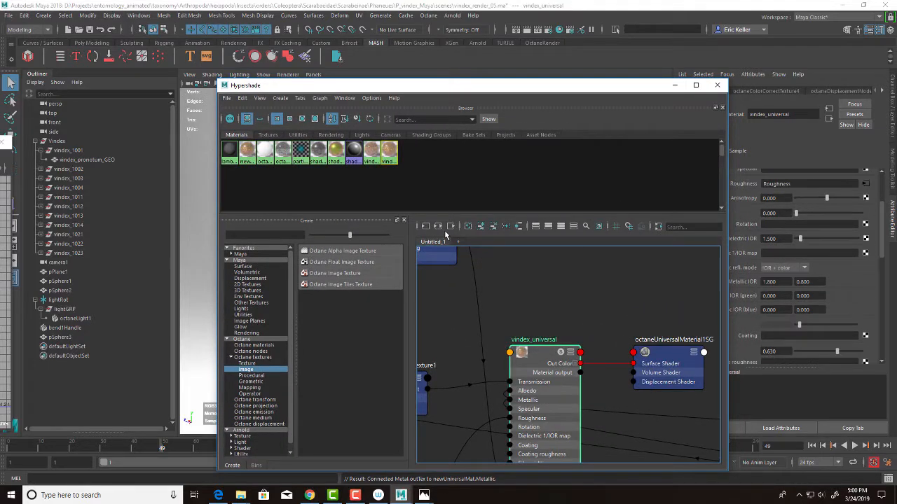
{"action": "left_click", "coordinate": [437, 226]}
{"action": "middle_click_drag", "start_coordinate": [590, 356], "coordinate": [580, 344], "text": "alt"}
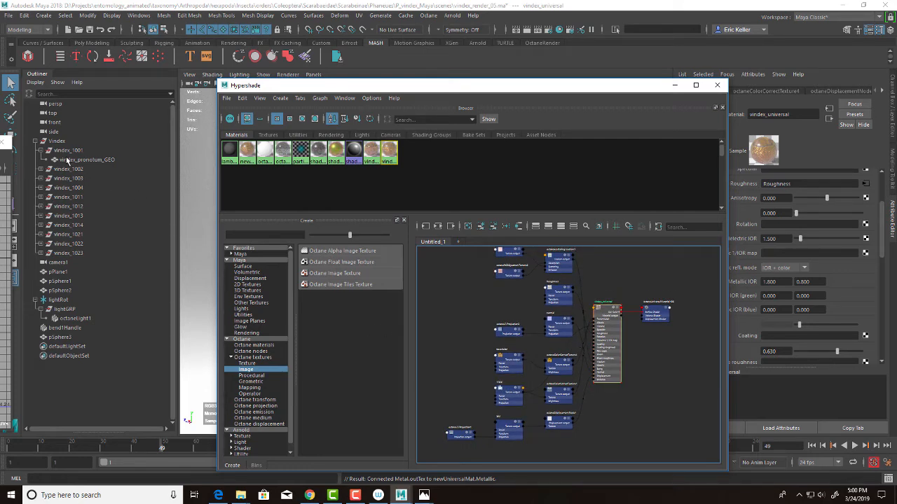
Collapse vindex_1001, select the groups vindex_1001 through vindex_1023, and assign the vindex_universal material to them
{"action": "left_click", "coordinate": [40, 151]}
{"action": "left_click", "coordinate": [61, 150]}
{"action": "left_click", "coordinate": [71, 244], "text": "shift"}
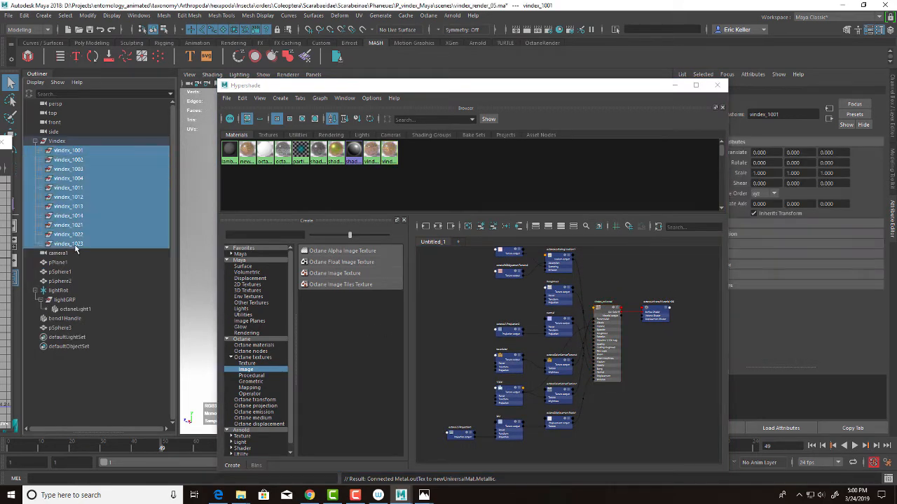
{"action": "middle_click_drag", "start_coordinate": [607, 337], "coordinate": [575, 379], "text": "alt"}
{"action": "scroll", "coordinate": [574, 379], "scroll_direction": "up", "scroll_amount": 5}
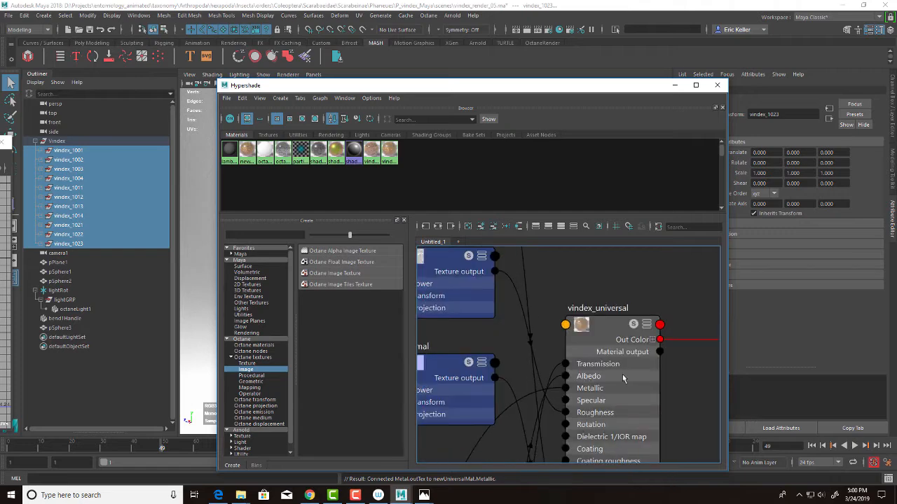
{"action": "right_click_drag", "start_coordinate": [600, 322], "coordinate": [594, 297]}
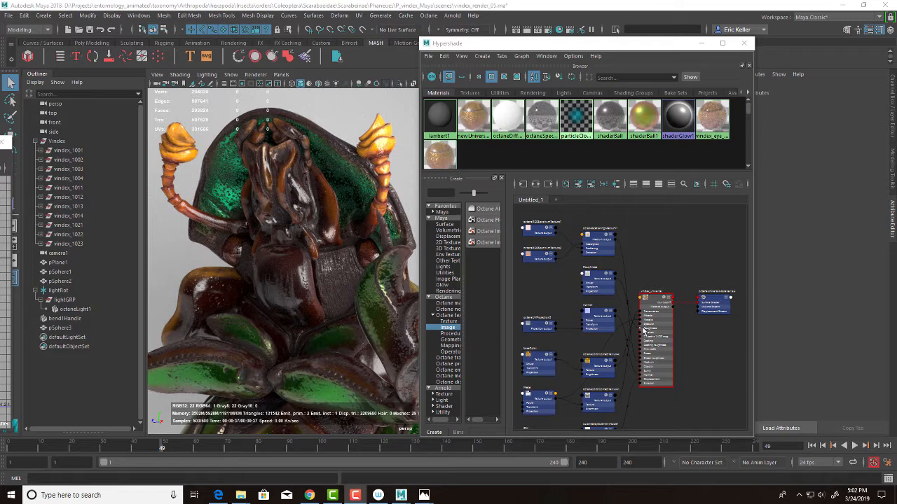
Open the attributes of vindex_universal's Roughness texture and move the Hypershade aside to inspect its tile files
{"action": "scroll", "coordinate": [579, 301], "scroll_direction": "up", "scroll_amount": 5}
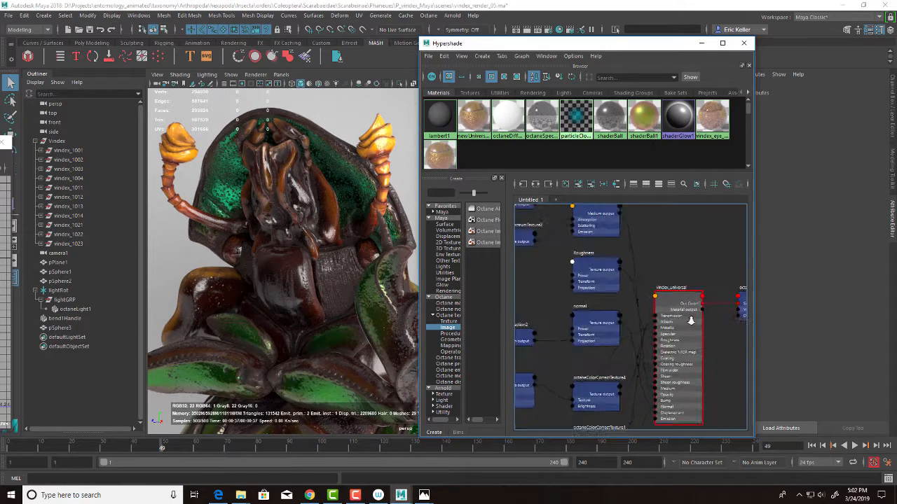
{"action": "middle_click_drag", "start_coordinate": [629, 348], "coordinate": [670, 403], "text": "alt"}
{"action": "middle_click_drag", "start_coordinate": [600, 297], "coordinate": [660, 395], "text": "alt"}
{"action": "scroll", "coordinate": [634, 337], "scroll_direction": "down", "scroll_amount": 1}
{"action": "middle_click_drag", "start_coordinate": [626, 343], "coordinate": [607, 235], "text": "alt"}
{"action": "middle_click_drag", "start_coordinate": [602, 308], "coordinate": [588, 235], "text": "alt"}
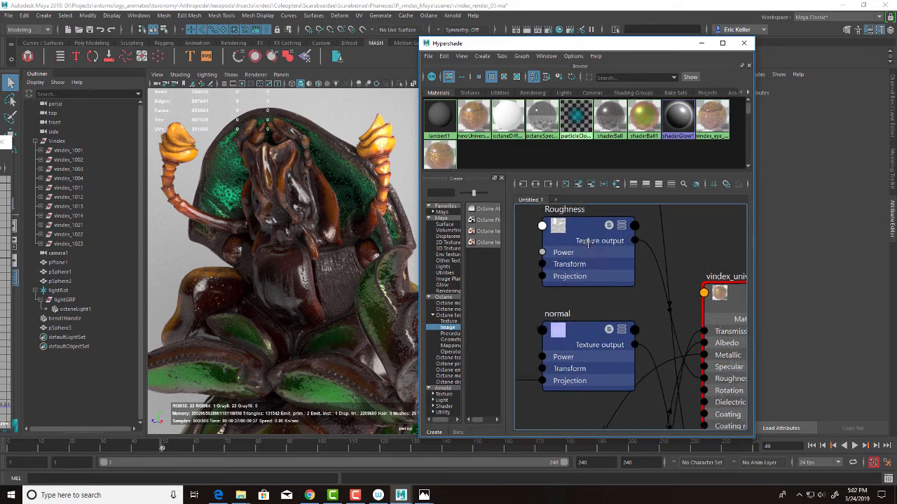
{"action": "left_click", "coordinate": [587, 236]}
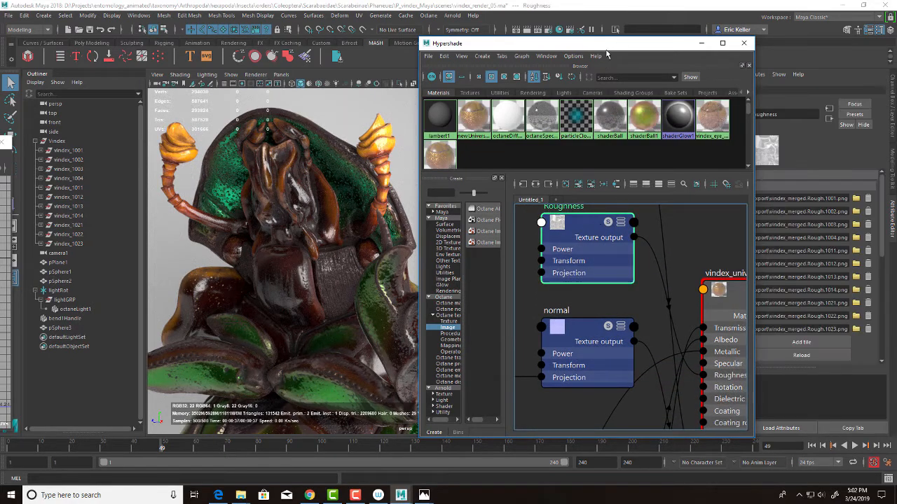
{"action": "mouse_move", "coordinate": [606, 48]}
{"action": "left_mouse_down"}
{"action": "mouse_move", "coordinate": [541, 48]}
{"action": "mouse_move", "coordinate": [602, 46]}
{"action": "left_mouse_up"}
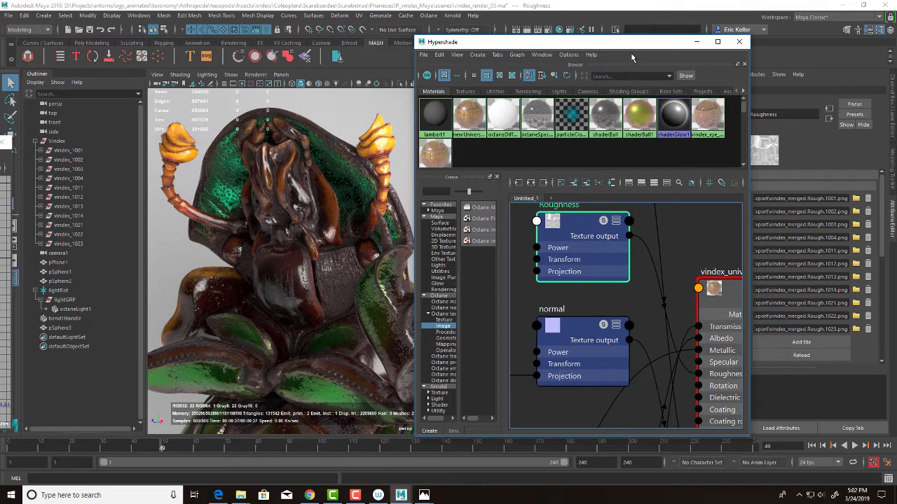
{"action": "left_click_drag", "start_coordinate": [608, 44], "coordinate": [548, 44]}
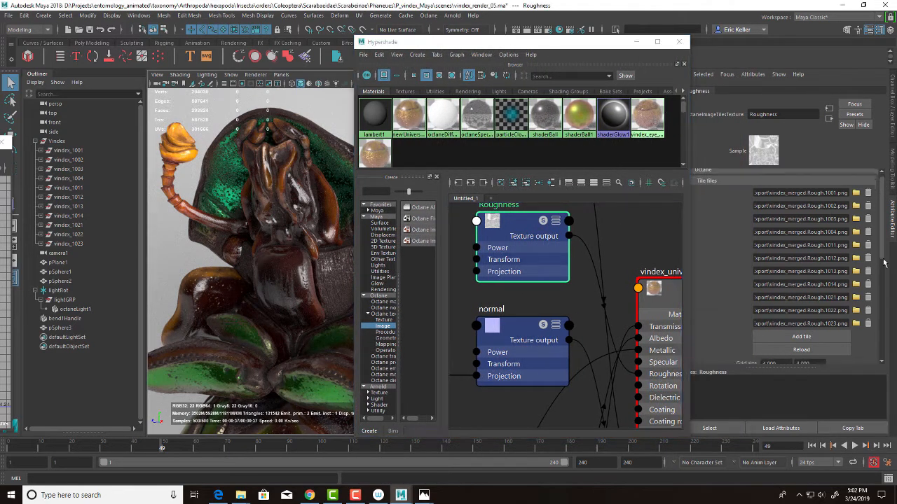
Review the Roughness texture's tile files and colour settings, moving the Hypershade aside to expose the beetle render
{"action": "left_click_drag", "start_coordinate": [881, 245], "coordinate": [881, 287]}
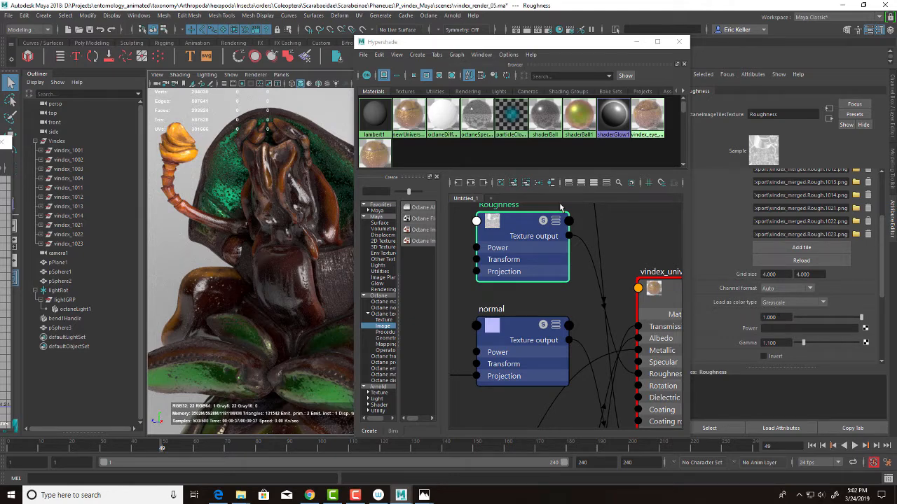
{"action": "left_click_drag", "start_coordinate": [880, 287], "coordinate": [880, 245]}
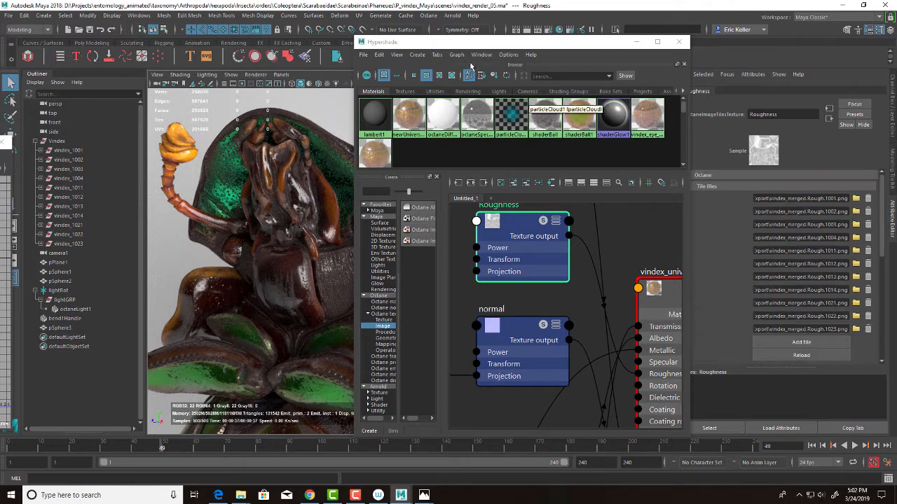
{"action": "left_click_drag", "start_coordinate": [500, 46], "coordinate": [598, 51]}
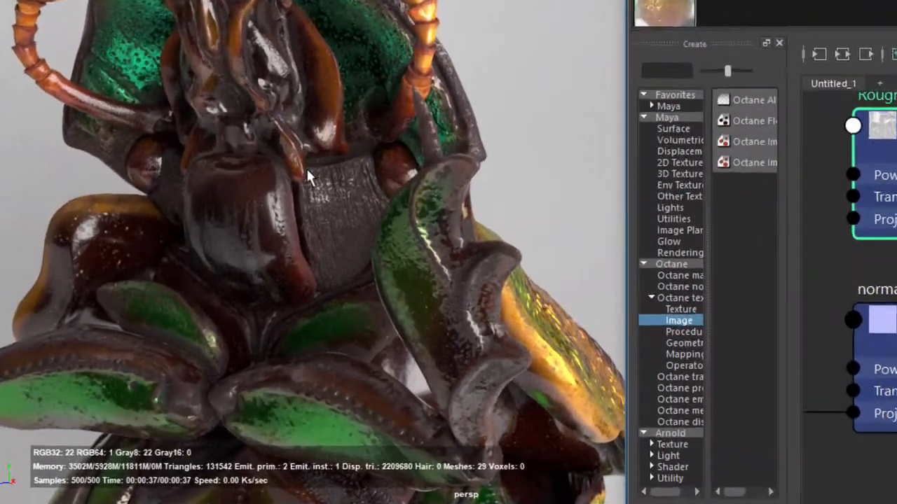
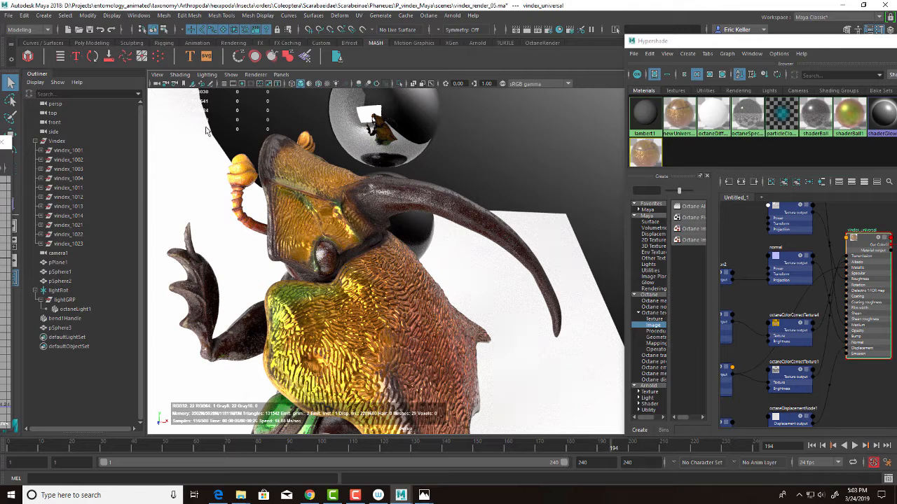
Switch the Preview pass of octanePasses1 to Subsurface scattering from the Render Settings and move the windows off the render
{"action": "left_click_drag", "start_coordinate": [0, 183], "coordinate": [238, 118]}
{"action": "left_click", "coordinate": [367, 275]}
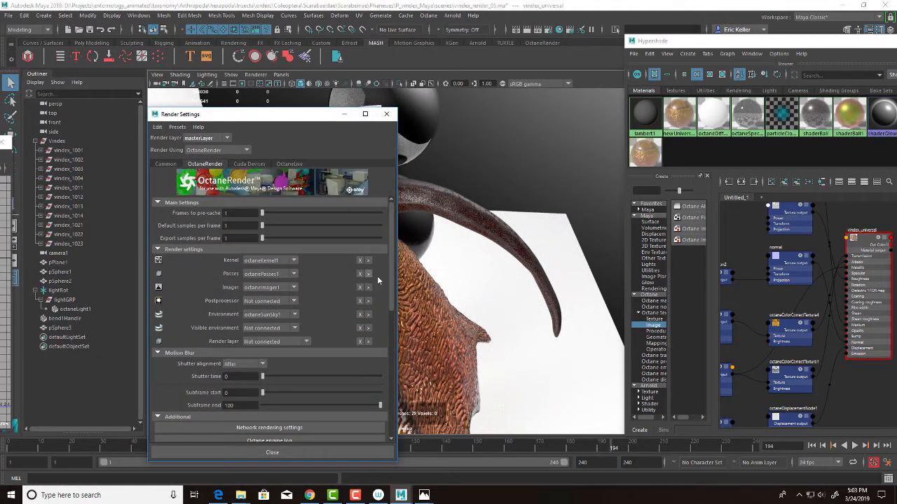
{"action": "left_click_drag", "start_coordinate": [772, 45], "coordinate": [459, 301]}
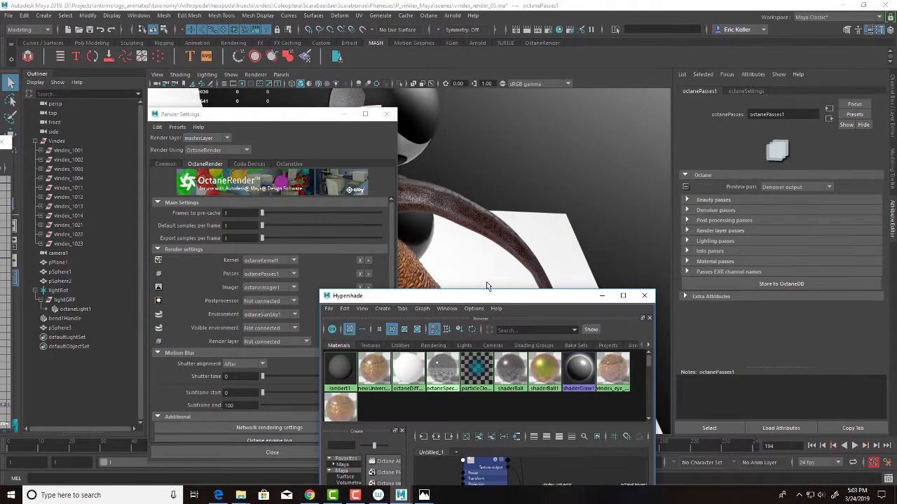
{"action": "left_click", "coordinate": [780, 188]}
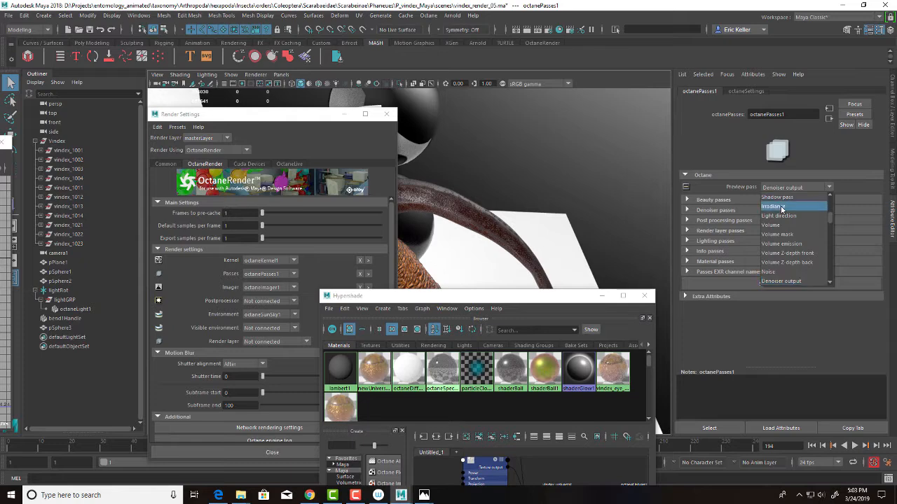
{"action": "scroll", "coordinate": [790, 259], "scroll_direction": "down", "scroll_amount": 5}
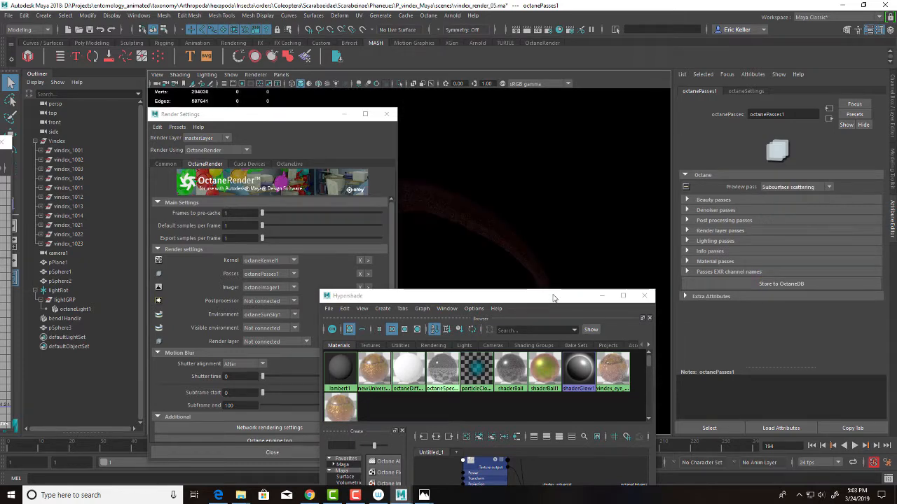
{"action": "left_click_drag", "start_coordinate": [554, 296], "coordinate": [0, 230]}
{"action": "left_click_drag", "start_coordinate": [282, 117], "coordinate": [286, 92]}
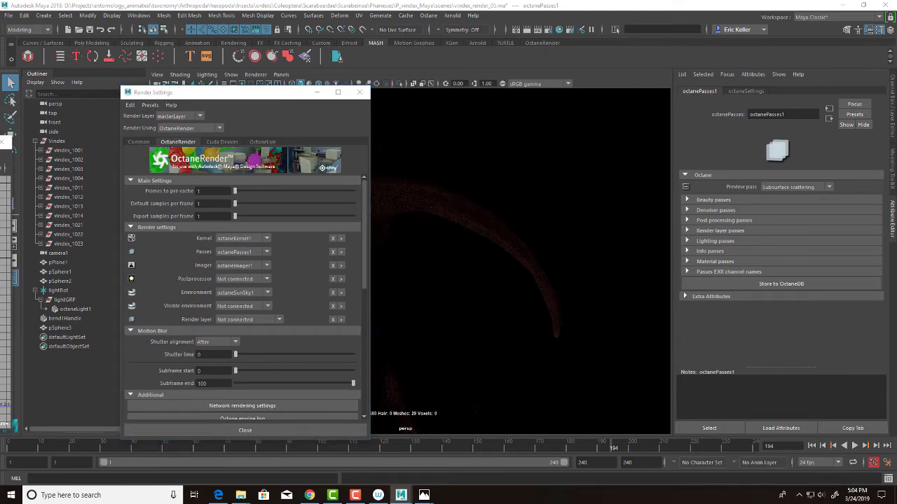
Bring the Hypershade back into view and open the attributes of the vindex_universal material
{"action": "left_click_drag", "start_coordinate": [0, 90], "coordinate": [310, 83]}
{"action": "left_click", "coordinate": [306, 285]}
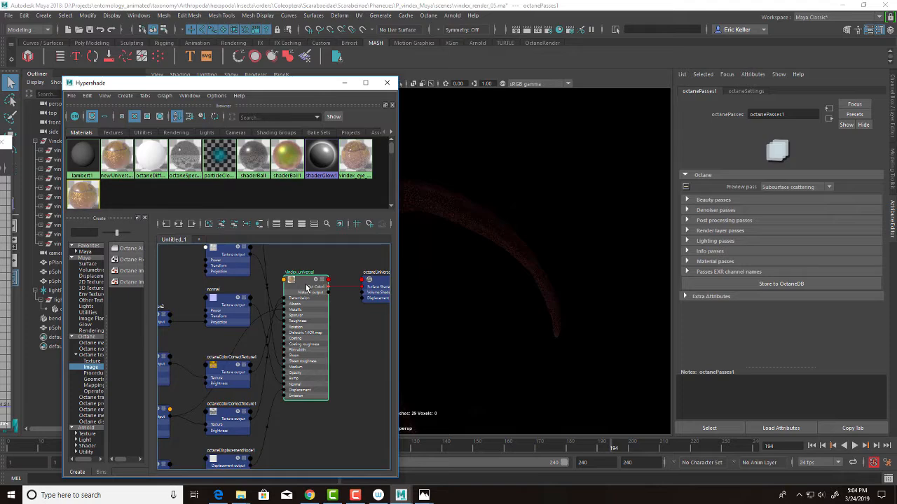
{"action": "left_click_drag", "start_coordinate": [255, 88], "coordinate": [207, 113]}
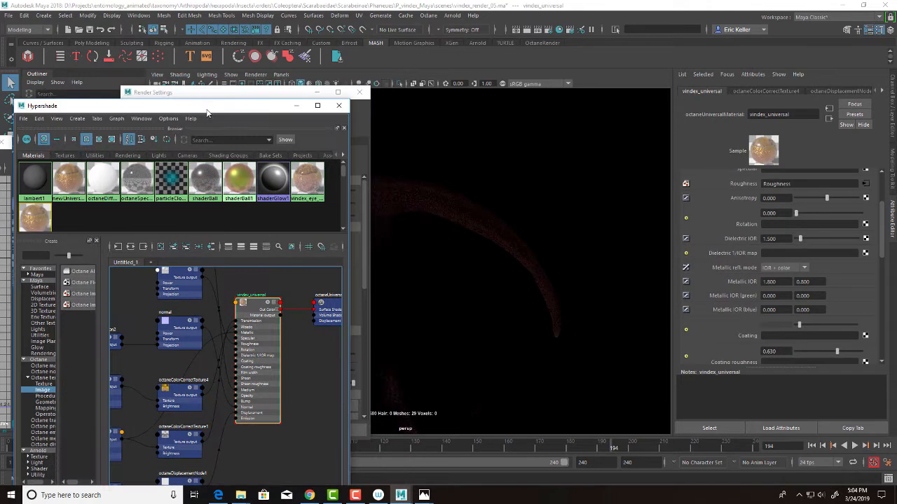
Set the Preview pass of octanePasses1 to Denoiser output and move the Render Settings out of the way
{"action": "left_click", "coordinate": [215, 98]}
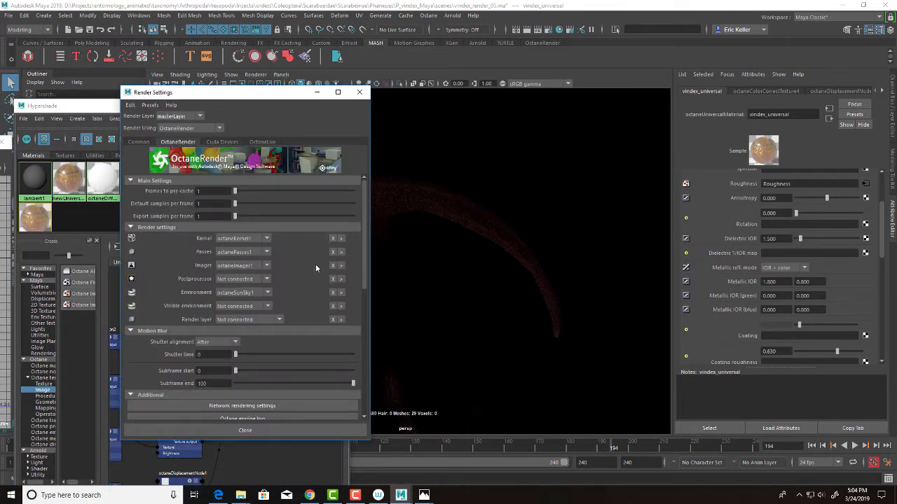
{"action": "left_click", "coordinate": [342, 251]}
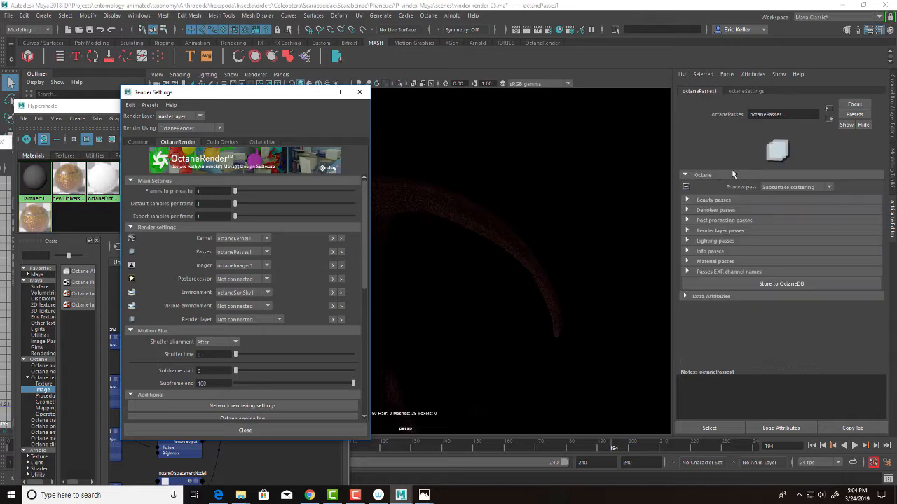
{"action": "left_click", "coordinate": [780, 187]}
{"action": "scroll", "coordinate": [795, 252], "scroll_direction": "down", "scroll_amount": 1}
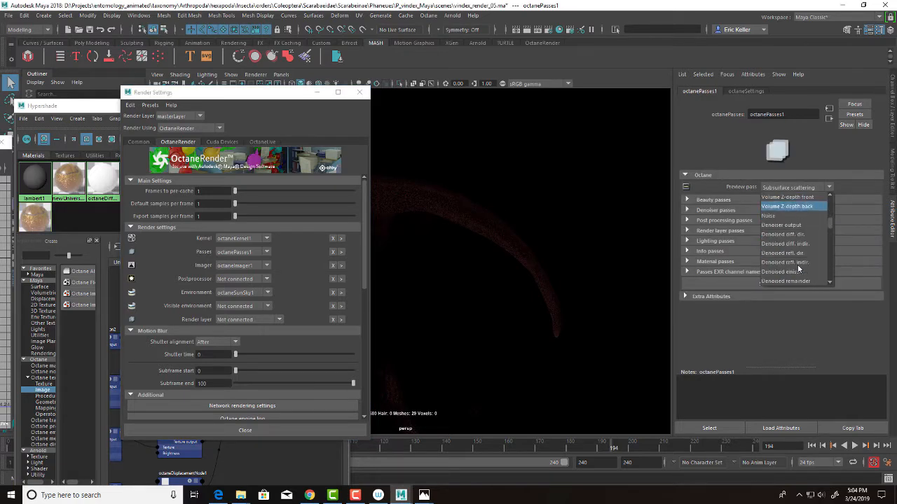
{"action": "left_click", "coordinate": [791, 224]}
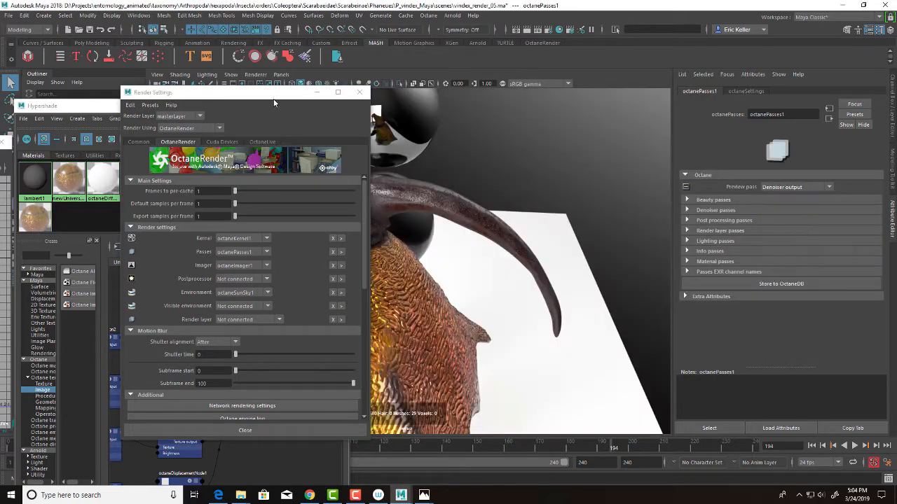
{"action": "left_click_drag", "start_coordinate": [212, 94], "coordinate": [0, 81]}
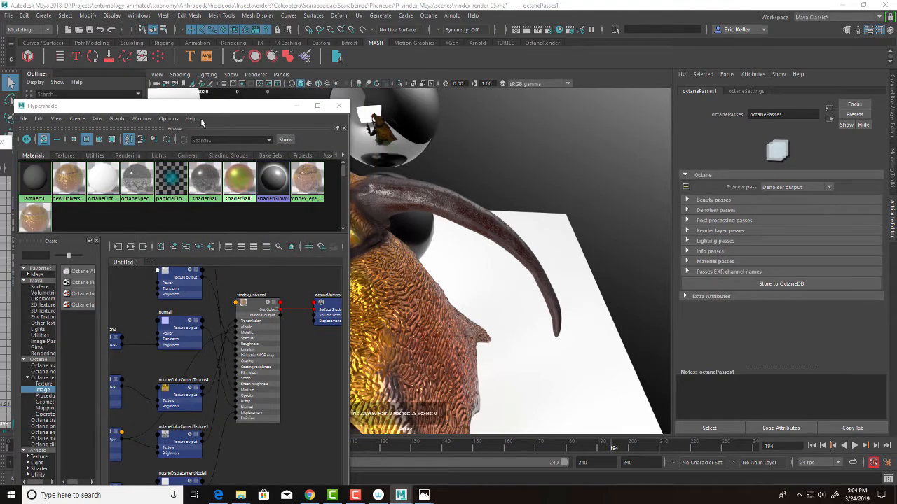
Inspect the Transmission, Albedo and Metallic inputs of vindex_universal in its node and attributes, alongside the beetle render
{"action": "left_click_drag", "start_coordinate": [205, 107], "coordinate": [426, 83]}
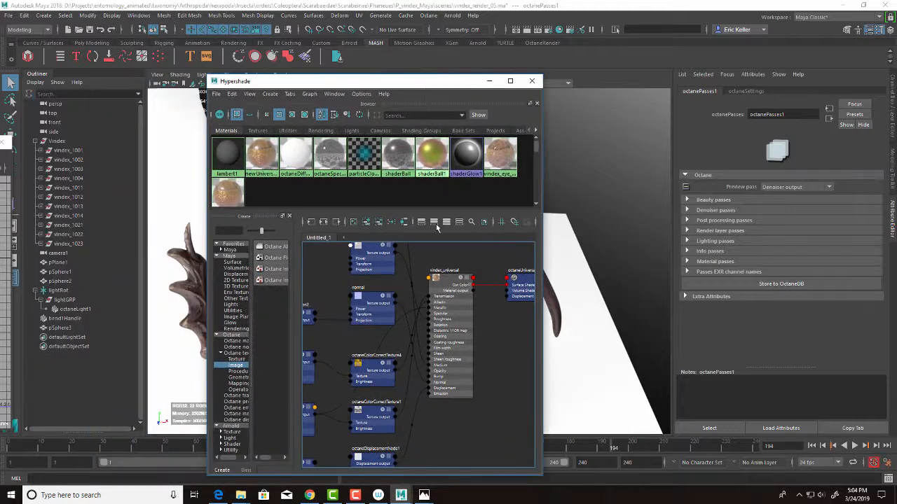
{"action": "right_click_drag", "start_coordinate": [412, 314], "coordinate": [490, 320], "text": "alt"}
{"action": "middle_click_drag", "start_coordinate": [490, 320], "coordinate": [453, 351], "text": "alt"}
{"action": "right_click_drag", "start_coordinate": [452, 350], "coordinate": [501, 341], "text": "alt"}
{"action": "middle_click_drag", "start_coordinate": [448, 345], "coordinate": [429, 394], "text": "alt"}
{"action": "right_click_drag", "start_coordinate": [422, 356], "coordinate": [434, 356], "text": "alt"}
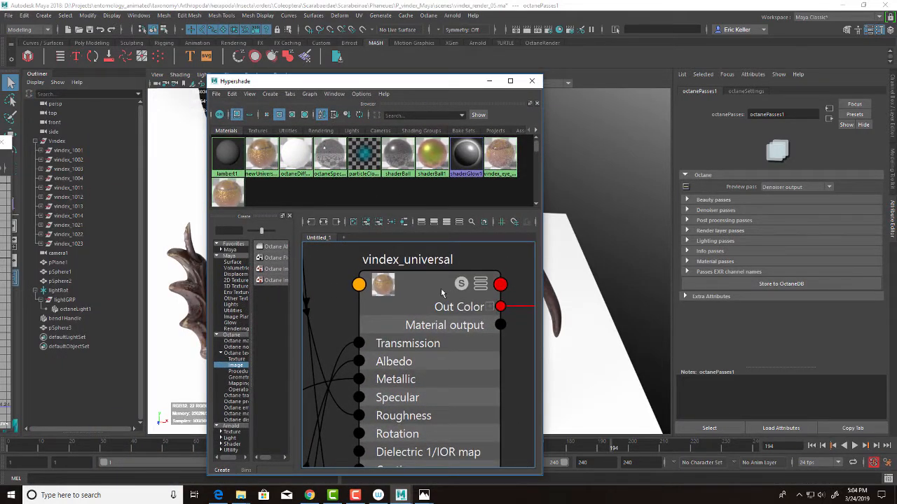
{"action": "left_click", "coordinate": [416, 342]}
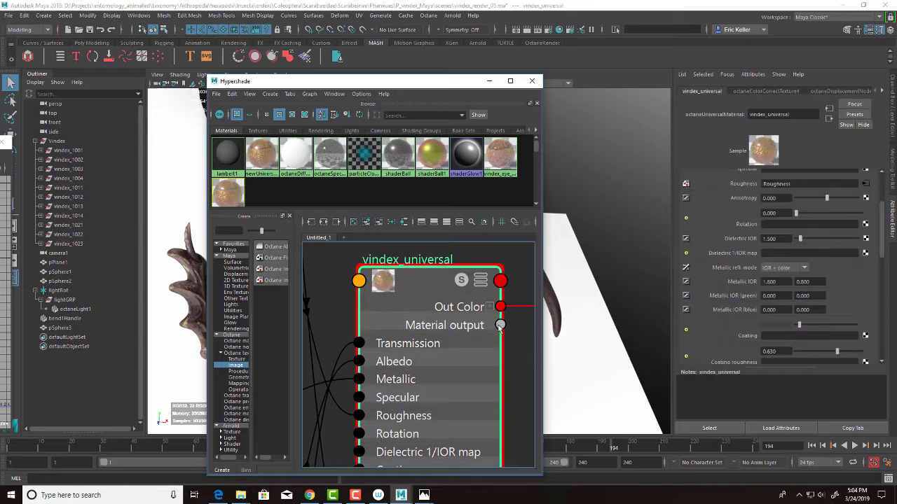
{"action": "left_click_drag", "start_coordinate": [881, 243], "coordinate": [880, 203]}
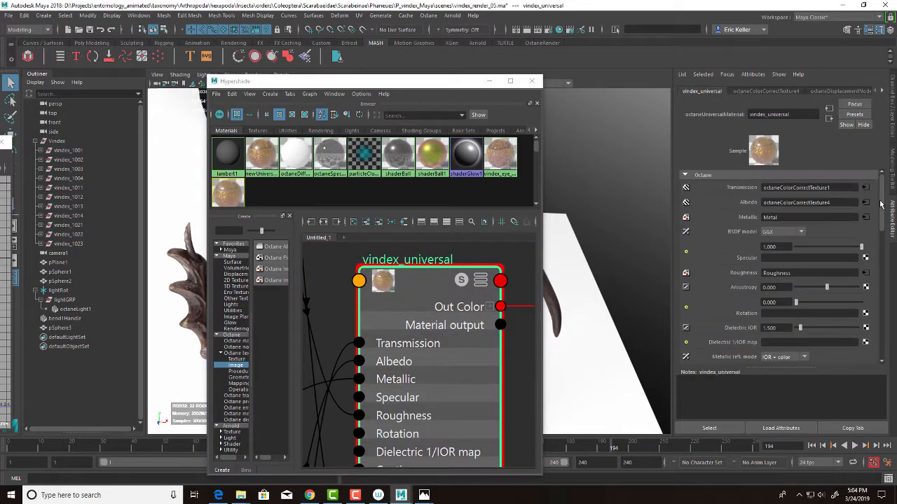
{"action": "left_click_drag", "start_coordinate": [404, 81], "coordinate": [159, 81]}
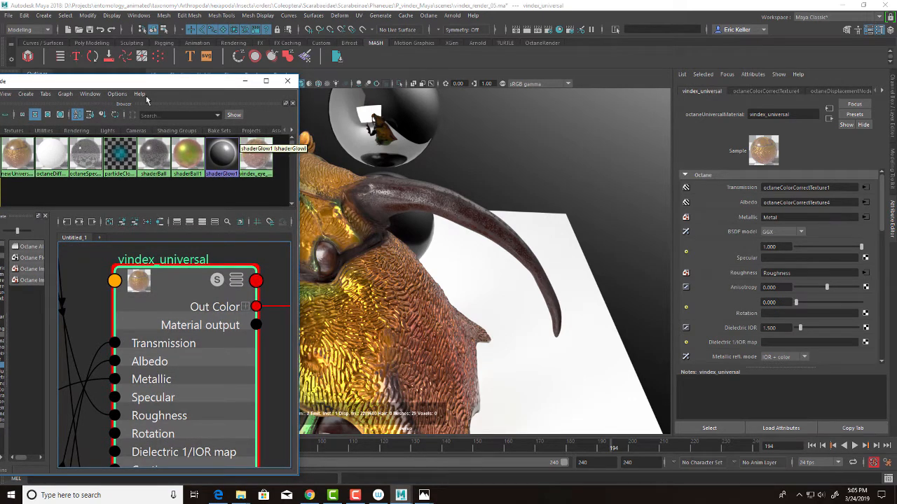
Widen the Hypershade to show the vindex_universal network and open the attributes of the Metal texture
{"action": "left_click_drag", "start_coordinate": [182, 81], "coordinate": [411, 44]}
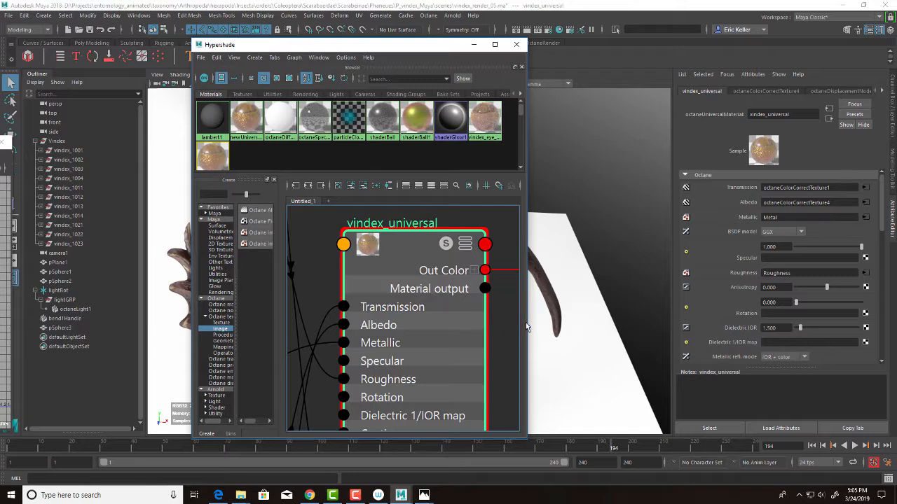
{"action": "left_click_drag", "start_coordinate": [527, 322], "coordinate": [711, 322]}
{"action": "key", "text": "a"}
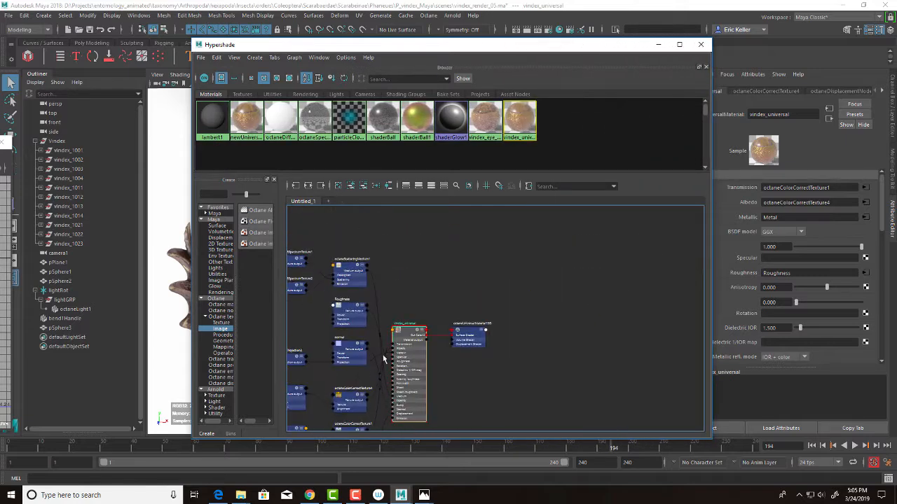
{"action": "right_click_drag", "start_coordinate": [388, 319], "coordinate": [521, 368], "text": "alt"}
{"action": "middle_click_drag", "start_coordinate": [370, 328], "coordinate": [529, 304], "text": "alt"}
{"action": "middle_click_drag", "start_coordinate": [426, 314], "coordinate": [438, 357], "text": "alt"}
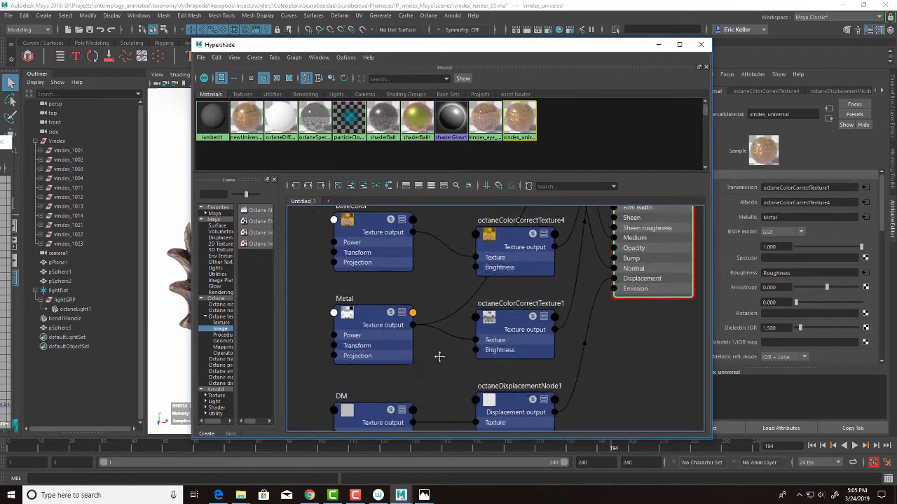
{"action": "left_click", "coordinate": [369, 321]}
Move the baseColor, octaneColorCorrectTexture4 and normal nodes away from the rest of the network
{"action": "right_click_drag", "start_coordinate": [413, 333], "coordinate": [484, 343], "text": "alt"}
{"action": "left_click_drag", "start_coordinate": [491, 343], "coordinate": [346, 316]}
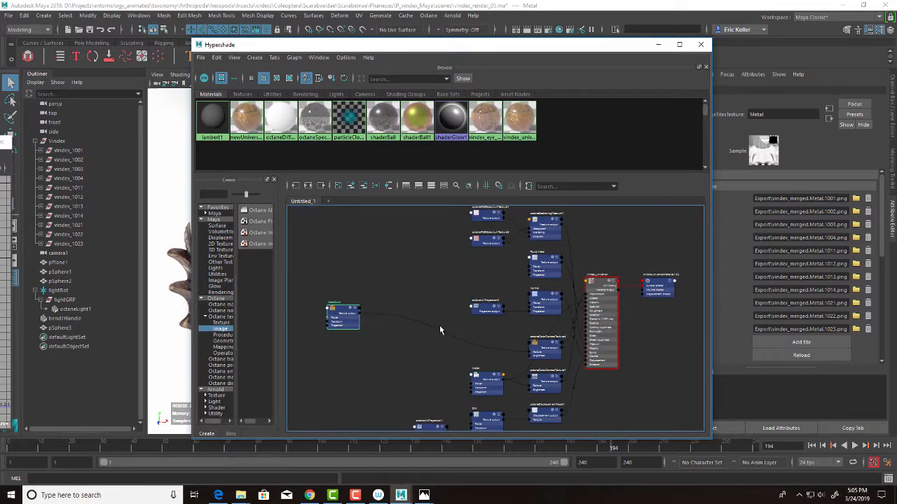
{"action": "left_click", "coordinate": [545, 346]}
{"action": "left_click_drag", "start_coordinate": [545, 346], "coordinate": [327, 254]}
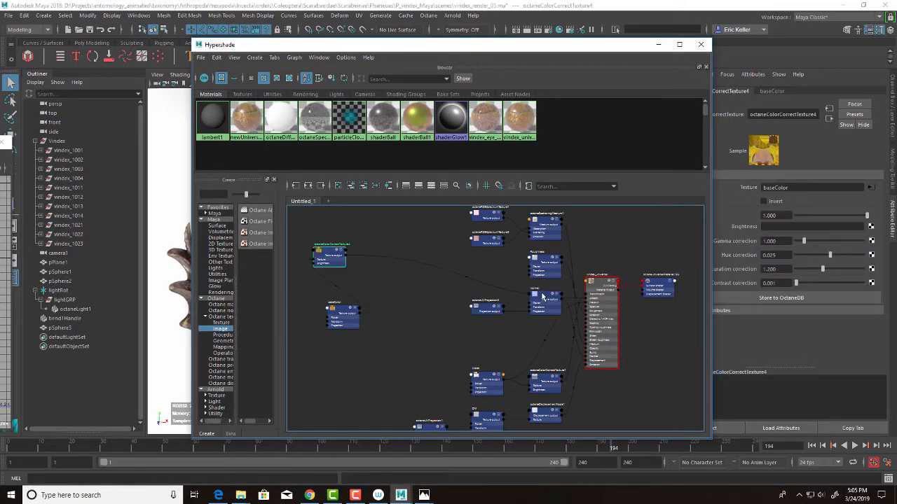
{"action": "left_click", "coordinate": [543, 297]}
Move the Metal node up beneath octaneUVProjection2 and highlight its outgoing connections, including the one to Metallic
{"action": "right_click_drag", "start_coordinate": [543, 391], "coordinate": [496, 380], "text": "alt"}
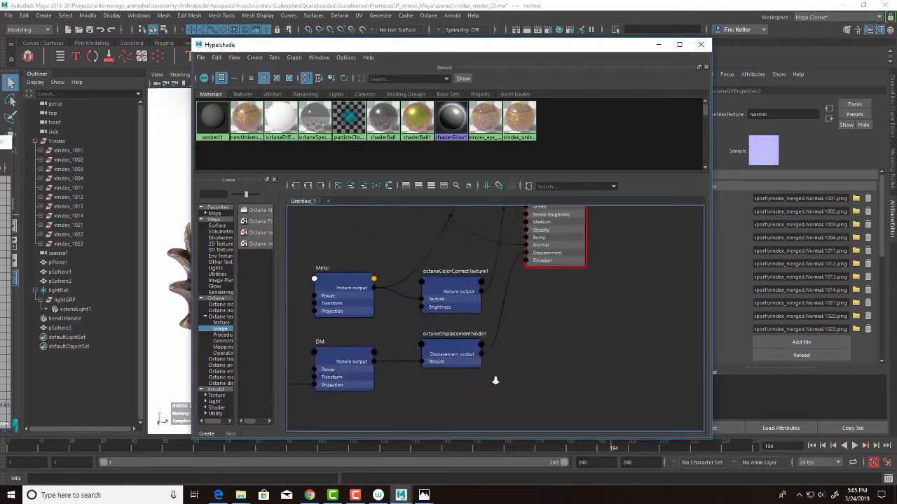
{"action": "middle_click_drag", "start_coordinate": [450, 327], "coordinate": [465, 404], "text": "alt"}
{"action": "left_click_drag", "start_coordinate": [409, 349], "coordinate": [411, 381]}
{"action": "middle_click_drag", "start_coordinate": [411, 375], "coordinate": [402, 404], "text": "alt"}
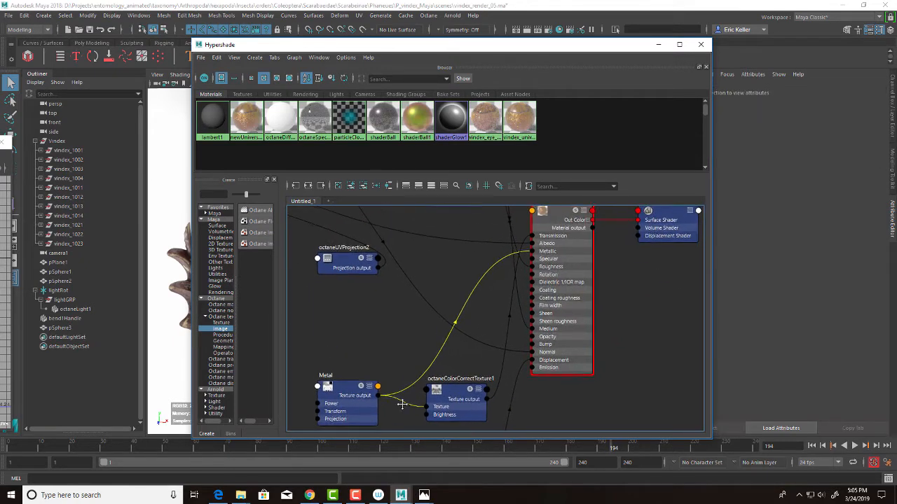
{"action": "left_click", "coordinate": [357, 400]}
{"action": "left_click_drag", "start_coordinate": [357, 399], "coordinate": [377, 306]}
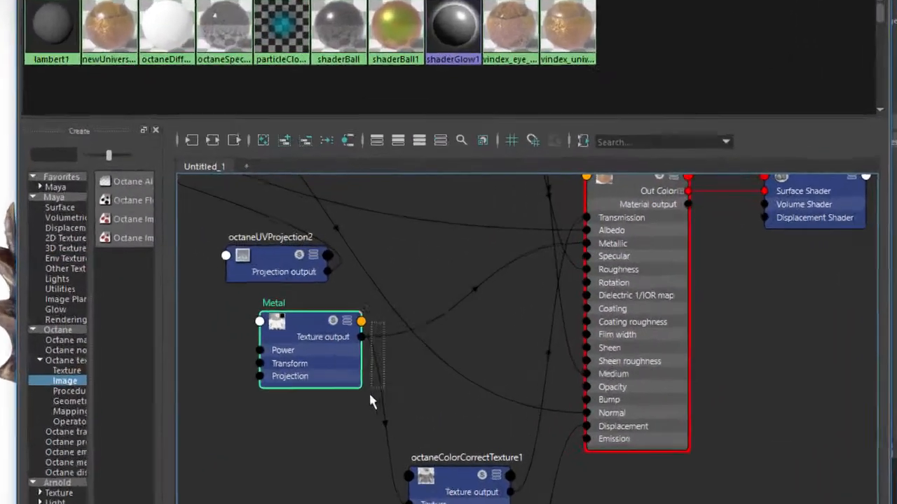
{"action": "left_click", "coordinate": [401, 341]}
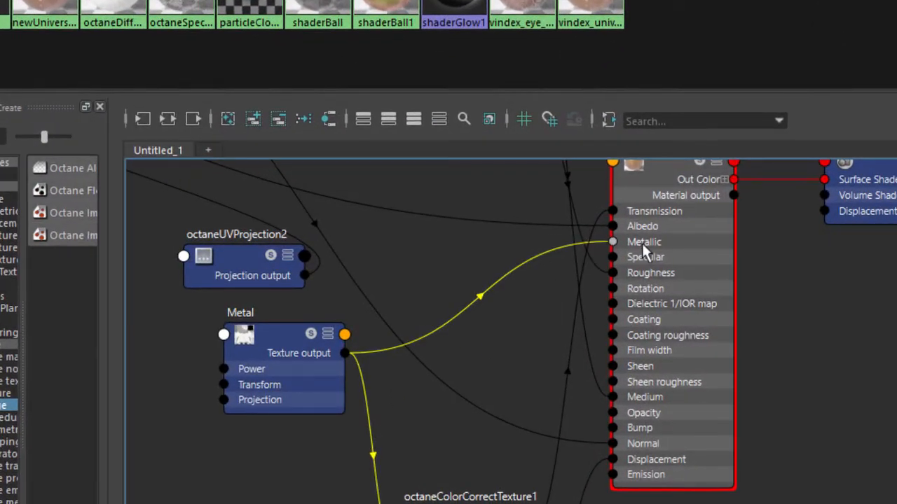
Place octaneColorCorrectTexture1 beside the Metal node and open its colour correction attributes
{"action": "left_click_drag", "start_coordinate": [463, 502], "coordinate": [475, 366]}
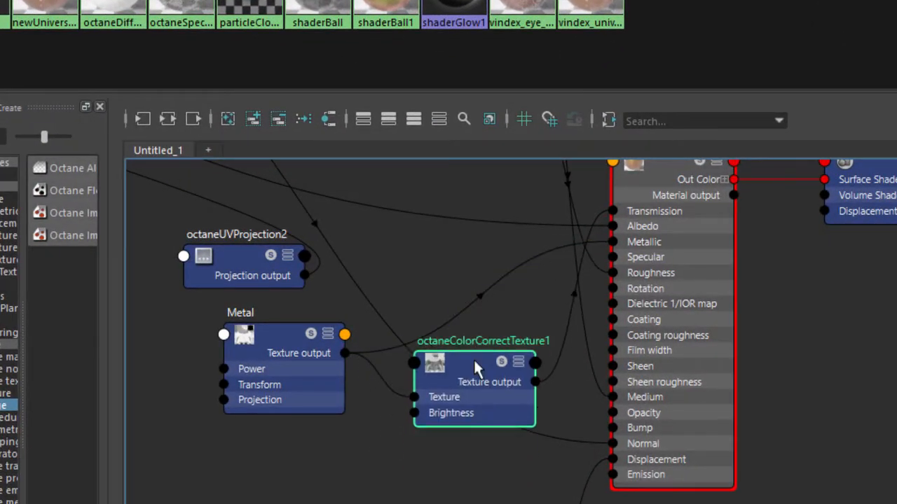
{"action": "left_click", "coordinate": [386, 371]}
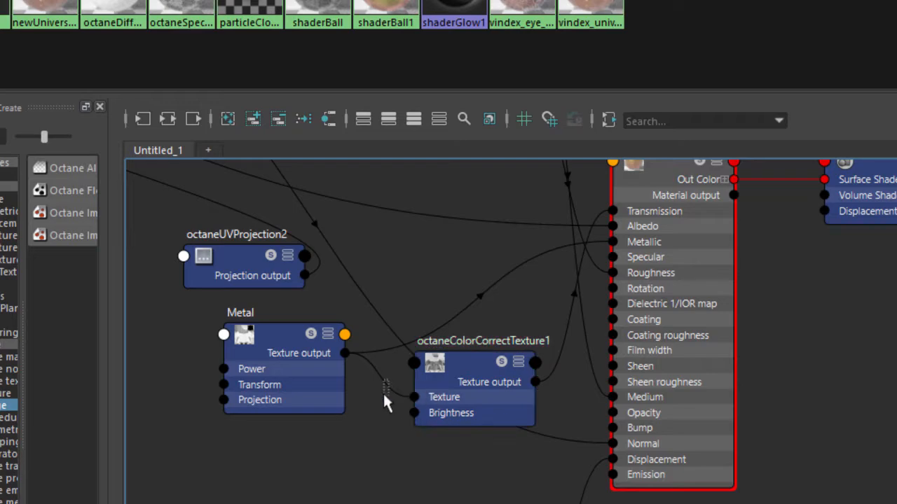
{"action": "left_click", "coordinate": [456, 372]}
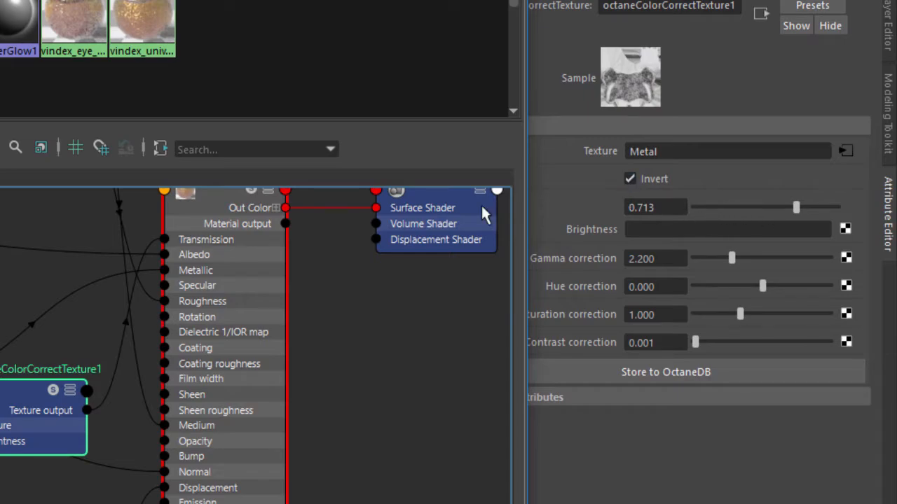
Trace the octaneColorCorrectTexture1 output to the Transmission input of vindex_universal and select the Metal texture feeding it
{"action": "middle_click_drag", "start_coordinate": [344, 315], "coordinate": [145, 448], "text": "alt"}
{"action": "scroll", "coordinate": [404, 374], "scroll_direction": "up", "scroll_amount": 3}
{"action": "left_click_drag", "start_coordinate": [415, 337], "coordinate": [429, 361]}
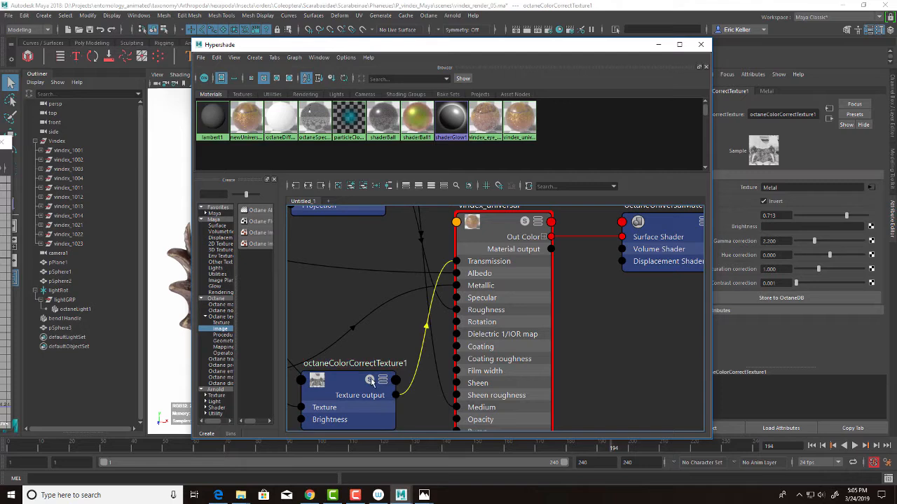
{"action": "middle_click_drag", "start_coordinate": [370, 377], "coordinate": [518, 350], "text": "alt"}
{"action": "left_click", "coordinate": [350, 340]}
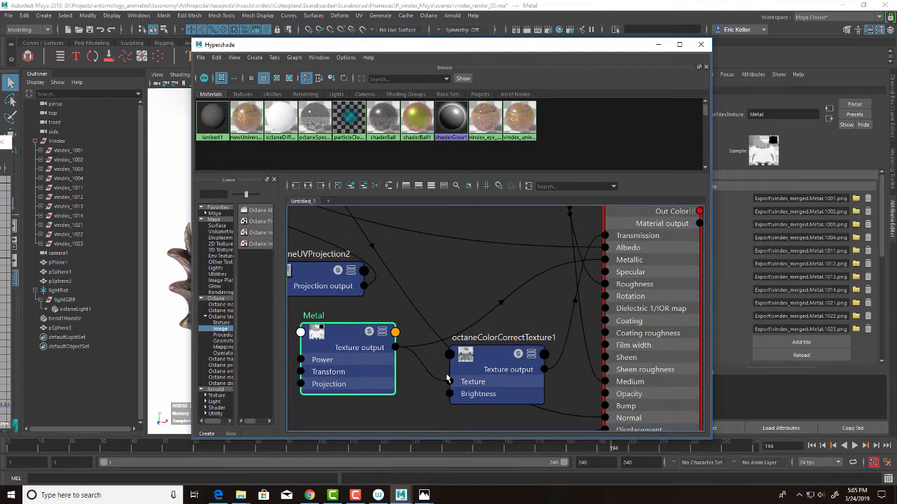
Review the octaneColorCorrectTexture1 settings and highlight its connection into the Transmission input of vindex_universal
{"action": "left_click", "coordinate": [488, 367]}
{"action": "left_click_drag", "start_coordinate": [429, 361], "coordinate": [439, 387]}
{"action": "middle_click_drag", "start_coordinate": [450, 381], "coordinate": [365, 385], "text": "alt"}
{"action": "left_click", "coordinate": [411, 368]}
{"action": "middle_click_drag", "start_coordinate": [447, 345], "coordinate": [390, 377], "text": "alt"}
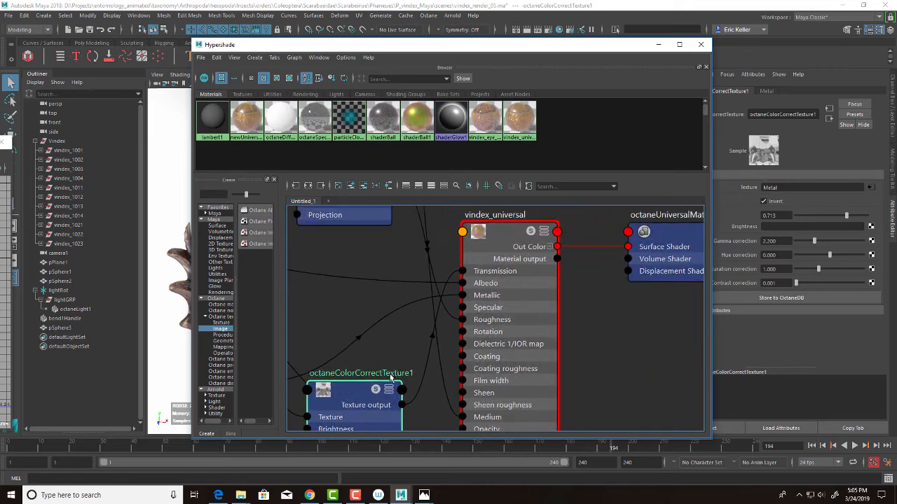
{"action": "left_click", "coordinate": [426, 370]}
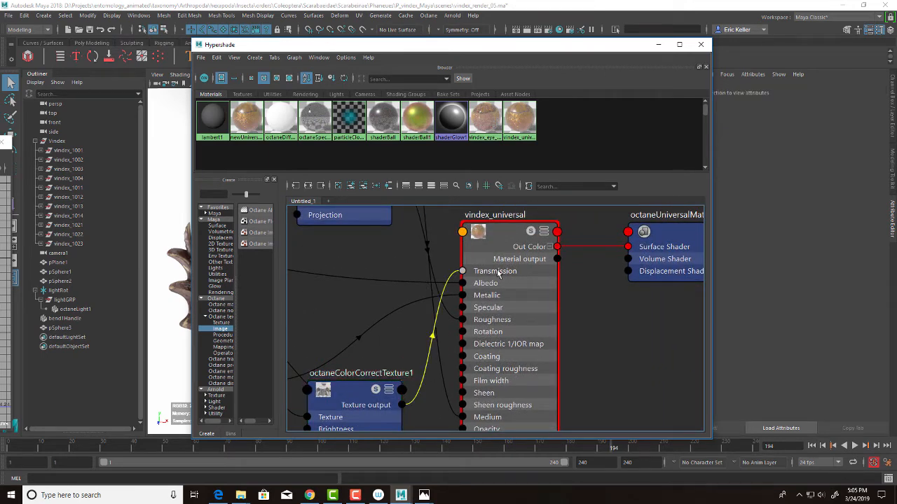
Check the beetle's horn in the render behind Hypershade, and examine the vindex_universal attributes down to Medium and Displacement
{"action": "left_click_drag", "start_coordinate": [467, 44], "coordinate": [310, 325]}
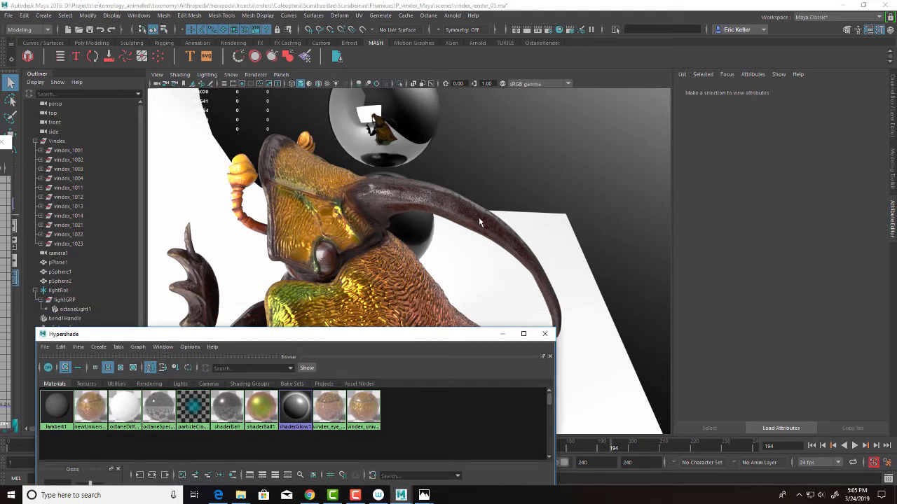
{"action": "left_click_drag", "start_coordinate": [407, 332], "coordinate": [461, 57]}
{"action": "scroll", "coordinate": [500, 287], "scroll_direction": "down", "scroll_amount": 2}
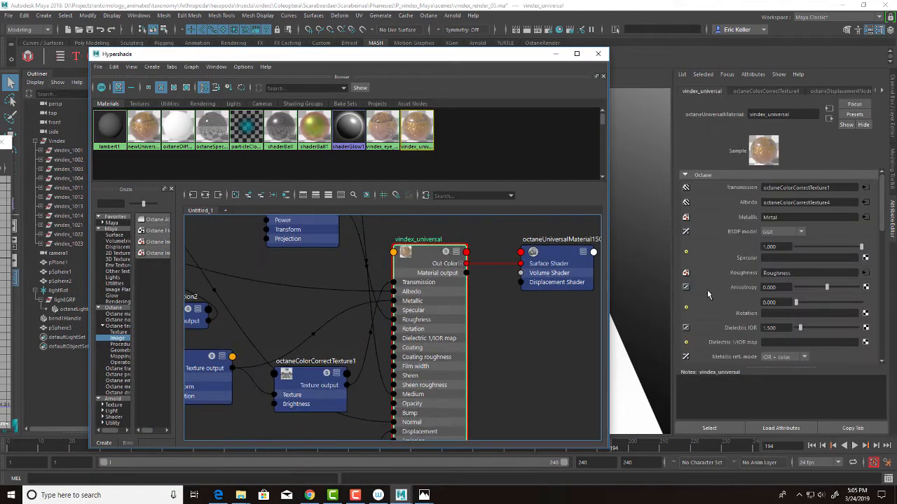
{"action": "left_click_drag", "start_coordinate": [883, 221], "coordinate": [880, 318]}
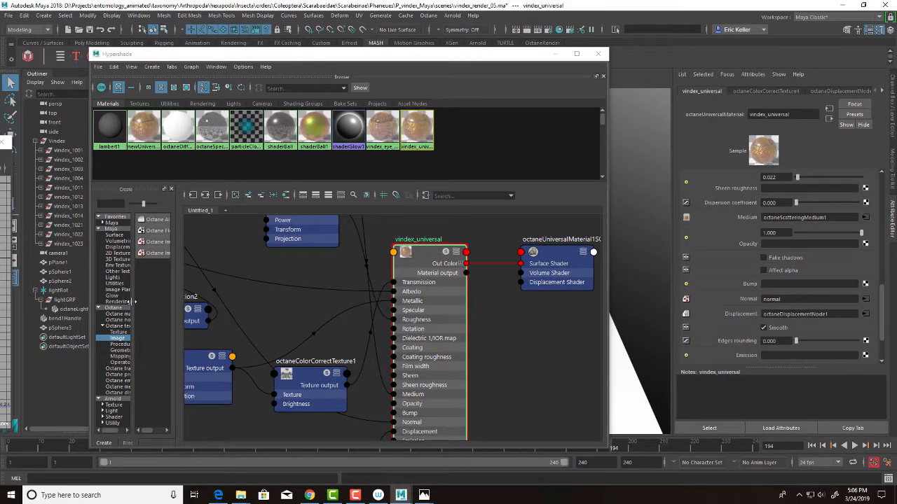
Show the list of Octane medium node types with full names and open the attributes of octaneScatteringMedium1
{"action": "left_click_drag", "start_coordinate": [130, 302], "coordinate": [168, 301]}
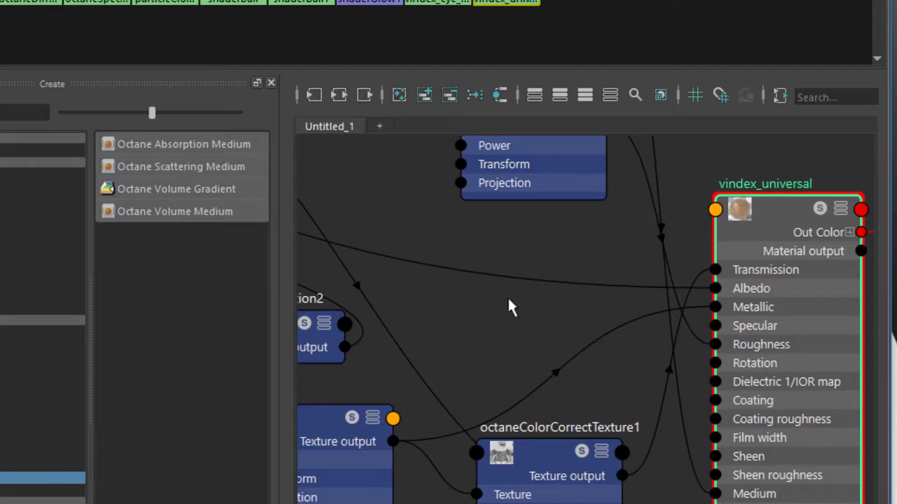
{"action": "middle_click_drag", "start_coordinate": [508, 301], "coordinate": [492, 231], "text": "alt"}
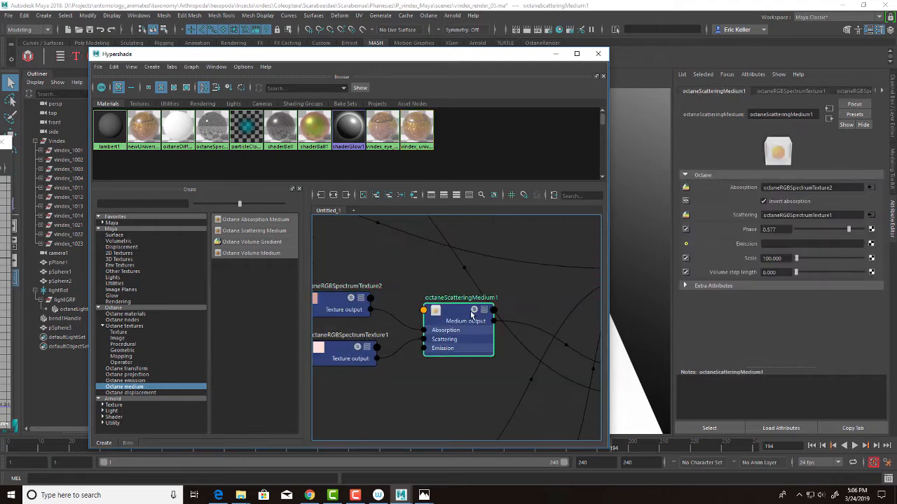
{"action": "middle_click_drag", "start_coordinate": [427, 300], "coordinate": [468, 292], "text": "alt"}
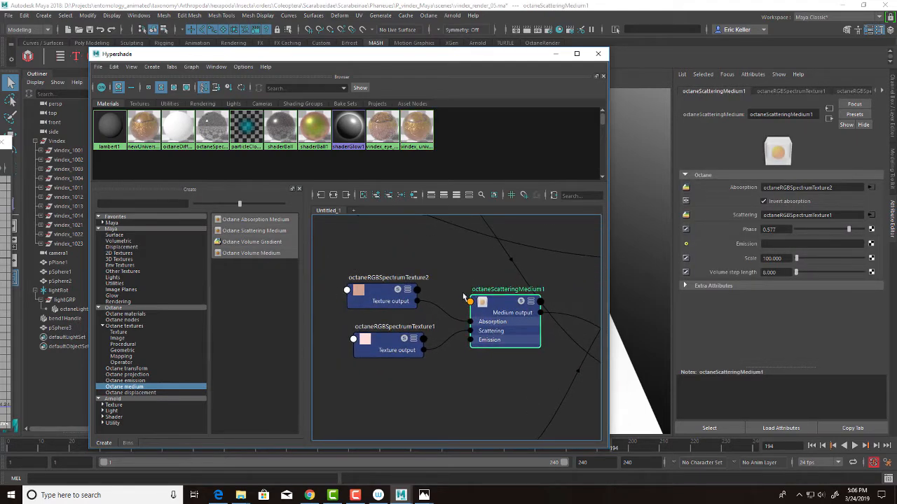
Inspect the RGB colours of octaneRGBSpectrumTexture2 and octaneRGBSpectrumTexture1, highlighting the connection into Absorption
{"action": "left_click", "coordinate": [381, 297]}
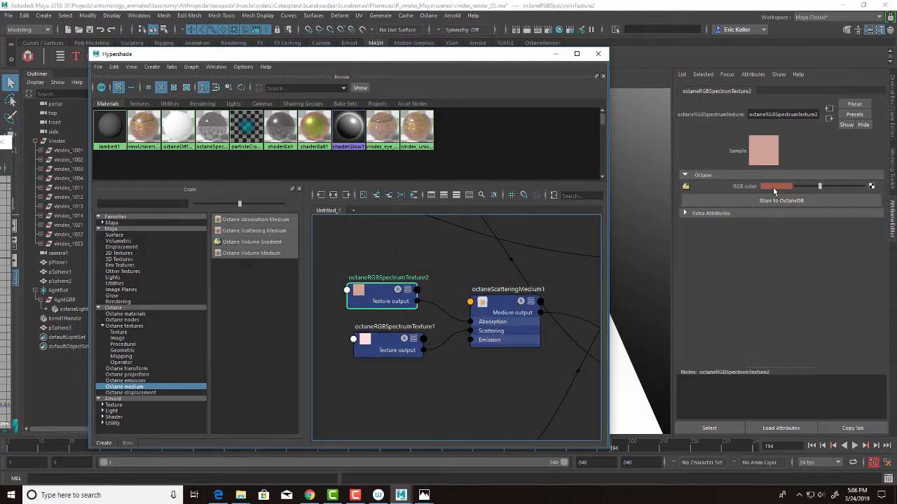
{"action": "left_click", "coordinate": [485, 316]}
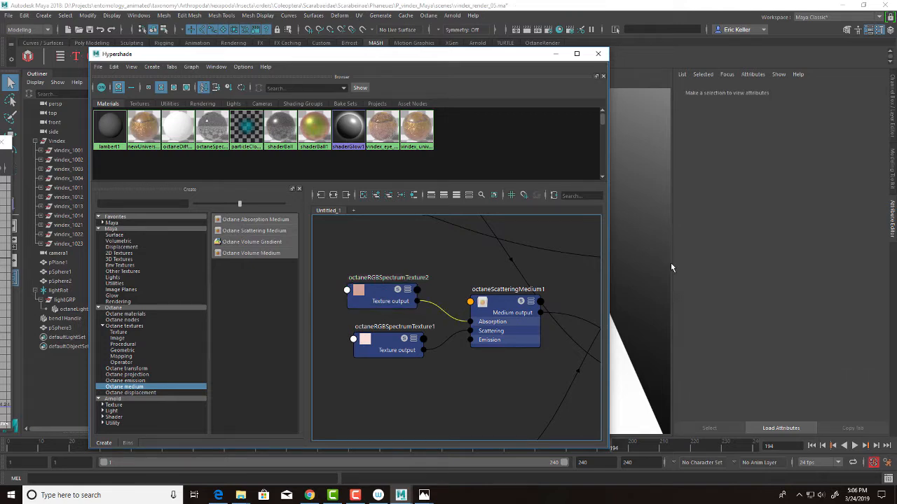
{"action": "left_click", "coordinate": [410, 350]}
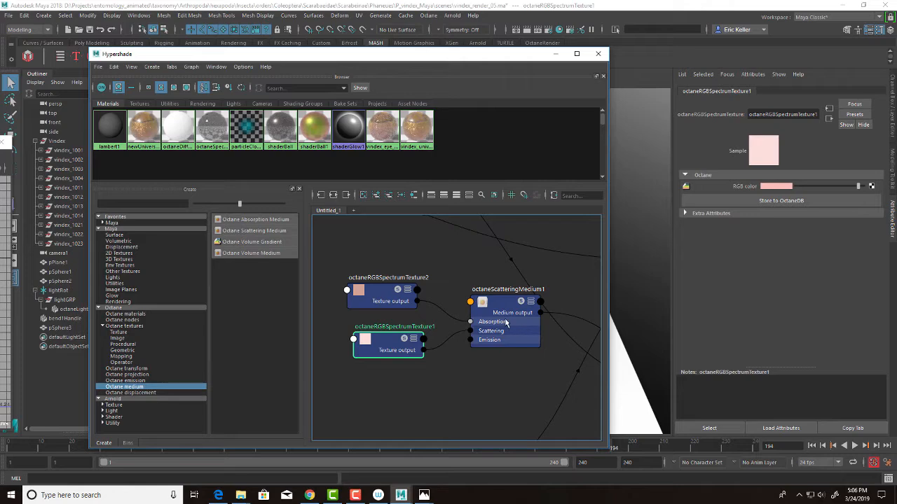
Move octaneScatteringMedium1 slightly down, trace its output to the Medium input of vindex_universal, and reopen its attributes
{"action": "middle_click_drag", "start_coordinate": [512, 310], "coordinate": [480, 313], "text": "alt"}
{"action": "left_click", "coordinate": [475, 307]}
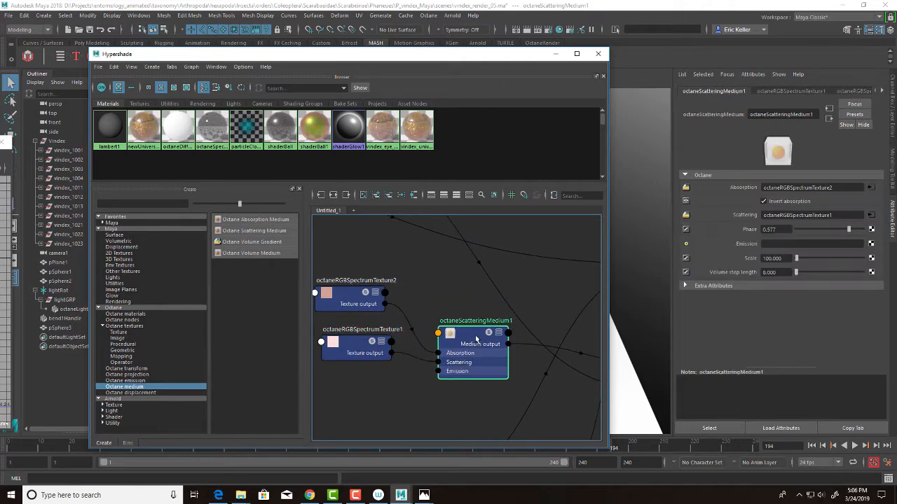
{"action": "middle_click_drag", "start_coordinate": [503, 311], "coordinate": [416, 306], "text": "alt"}
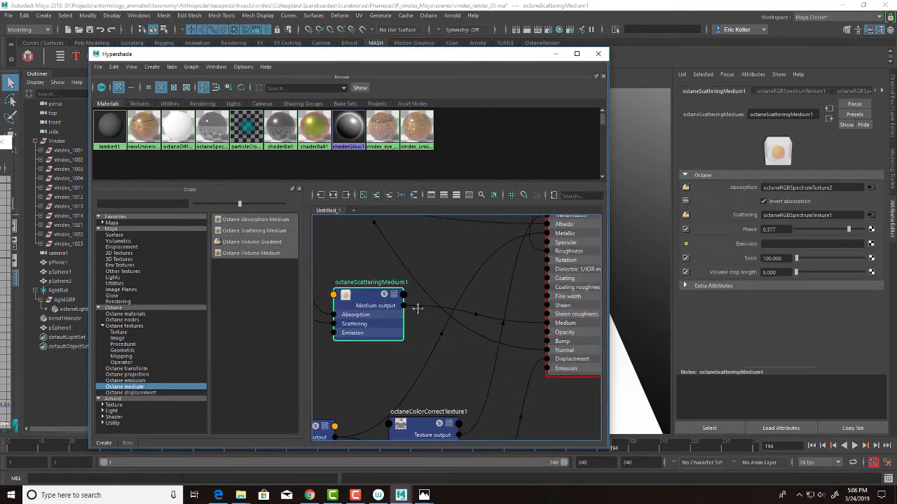
{"action": "right_click_drag", "start_coordinate": [416, 307], "coordinate": [430, 313], "text": "alt"}
{"action": "middle_click_drag", "start_coordinate": [355, 294], "coordinate": [464, 296], "text": "alt"}
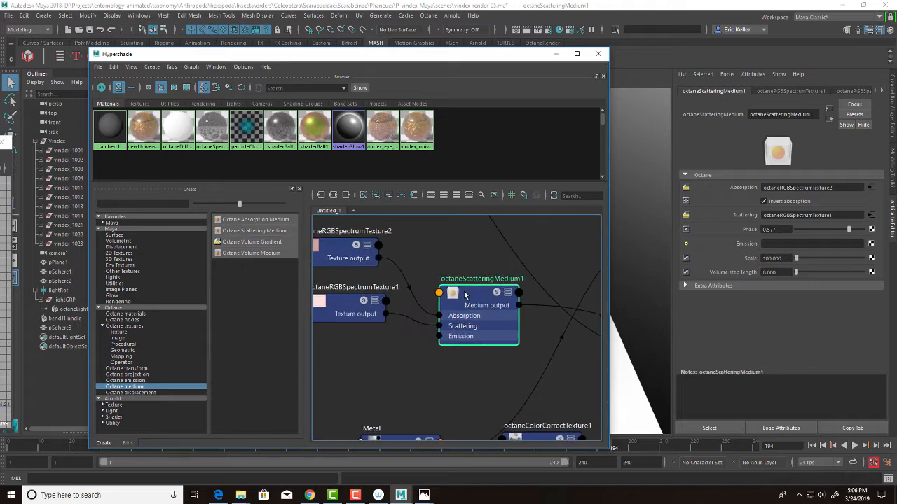
{"action": "left_click_drag", "start_coordinate": [423, 310], "coordinate": [425, 338]}
{"action": "left_click", "coordinate": [483, 299]}
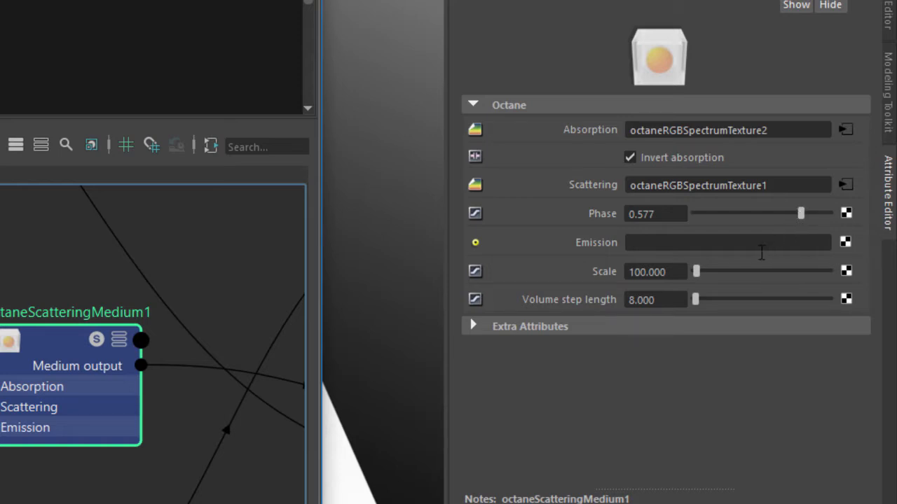
Examine the Scale and Volume step length values of octaneScatteringMedium1
{"action": "left_click", "coordinate": [678, 266]}
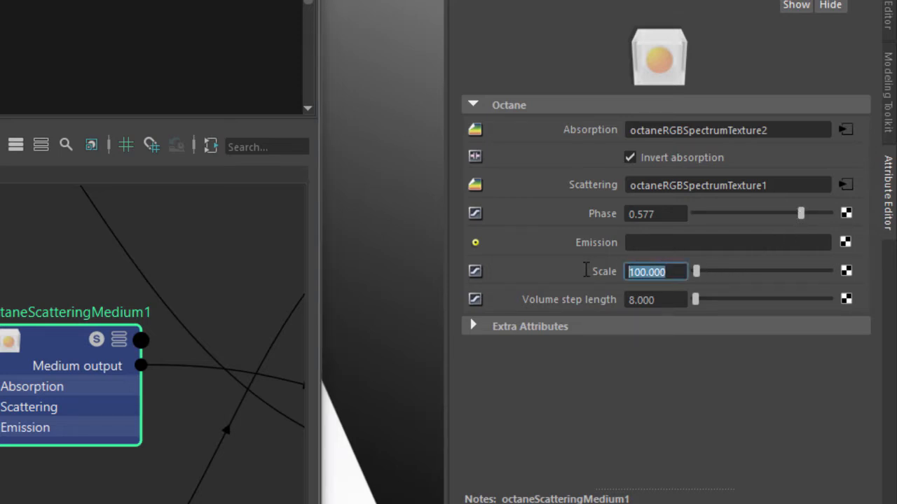
{"action": "left_click_drag", "start_coordinate": [659, 300], "coordinate": [566, 300]}
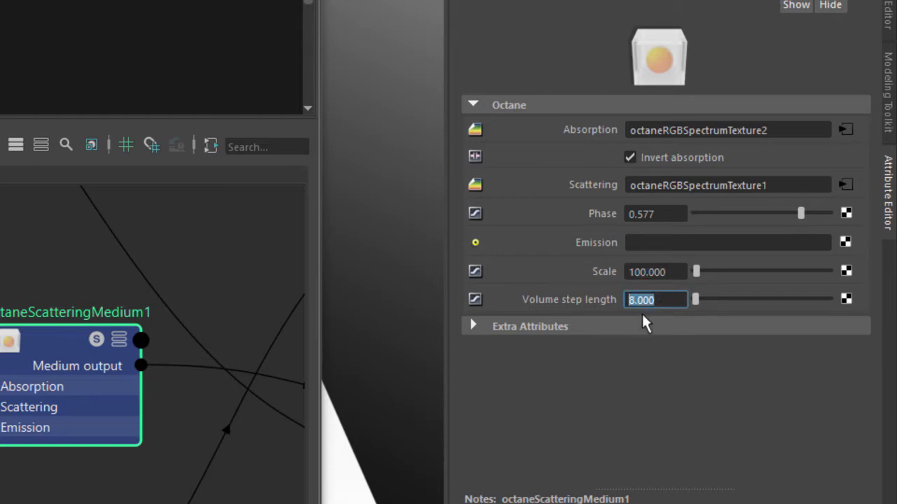
{"action": "left_click_drag", "start_coordinate": [663, 300], "coordinate": [581, 305]}
{"action": "left_click_drag", "start_coordinate": [680, 272], "coordinate": [548, 261]}
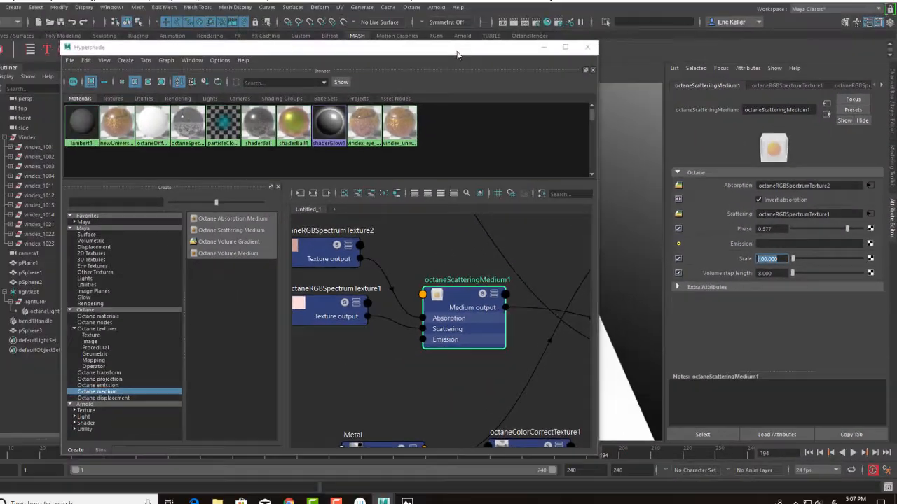
Move Hypershade out of the way, go to frame 81, and examine the beetle's back and underside in the Octane viewport
{"action": "left_click_drag", "start_coordinate": [348, 51], "coordinate": [0, 126]}
{"action": "left_click_drag", "start_coordinate": [391, 239], "coordinate": [307, 229], "text": "alt"}
{"action": "right_click_drag", "start_coordinate": [307, 228], "coordinate": [299, 229], "text": "alt"}
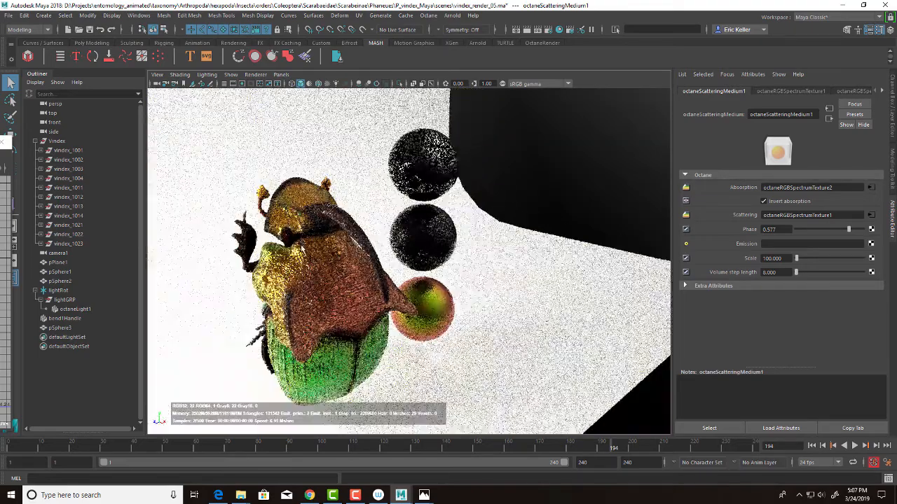
{"action": "middle_click_drag", "start_coordinate": [404, 389], "coordinate": [402, 355], "text": "alt"}
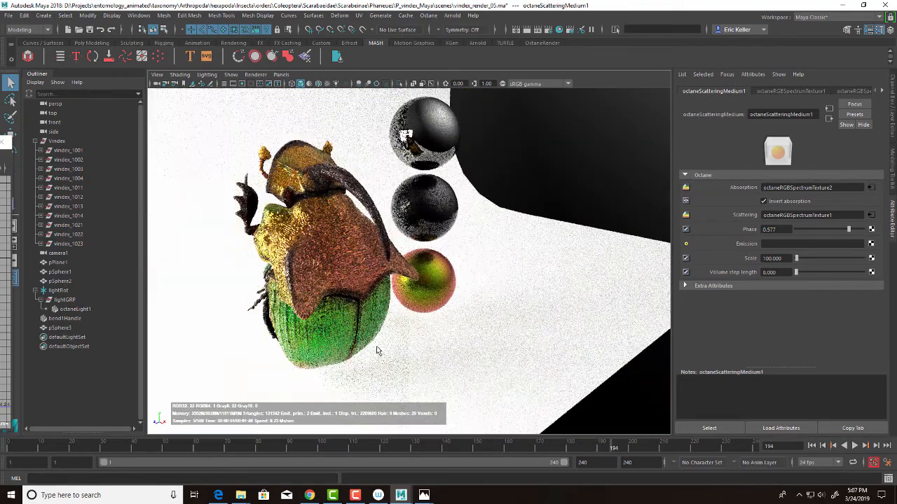
{"action": "left_click_drag", "start_coordinate": [401, 355], "coordinate": [419, 137], "text": "alt"}
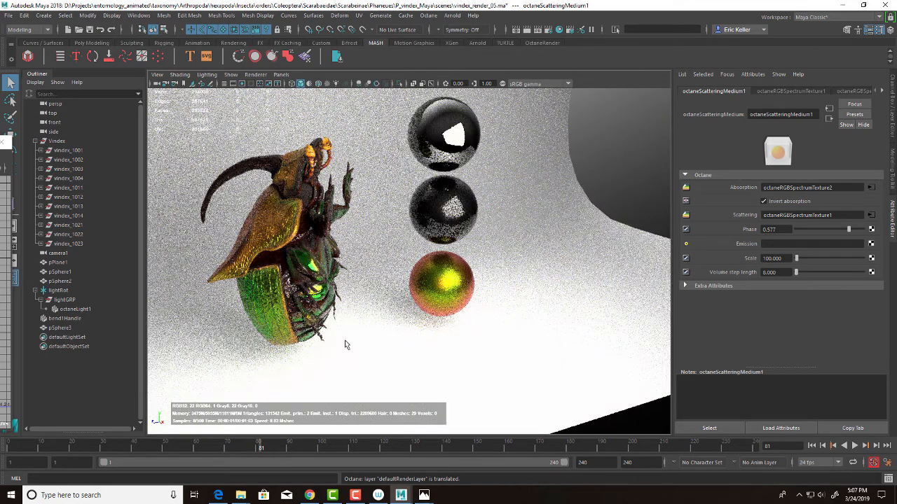
{"action": "left_click_drag", "start_coordinate": [347, 338], "coordinate": [378, 327], "text": "alt"}
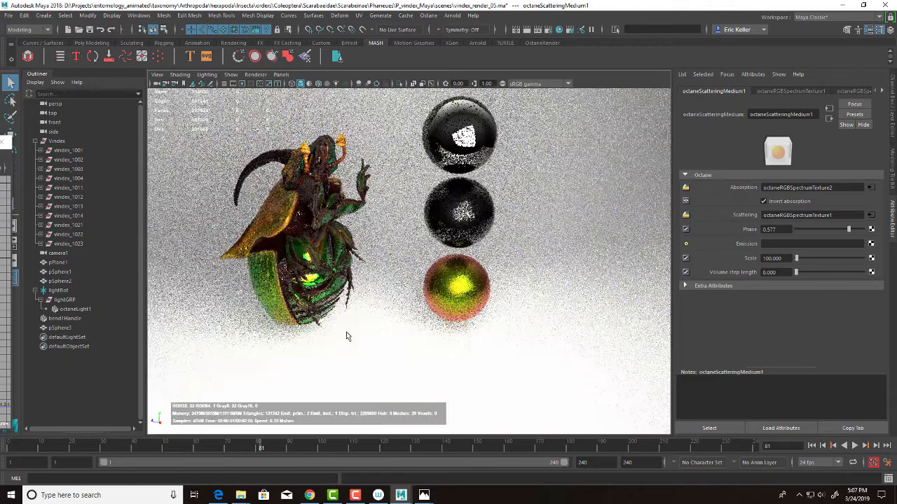
{"action": "left_click", "coordinate": [255, 74]}
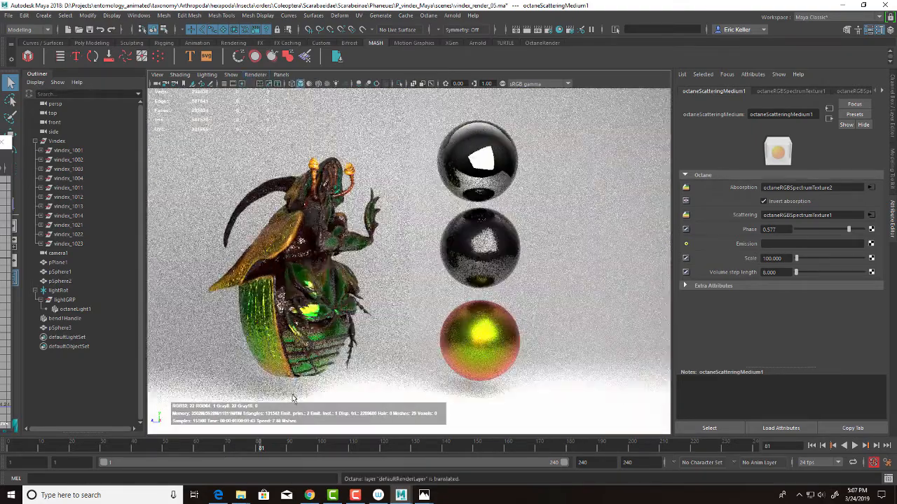